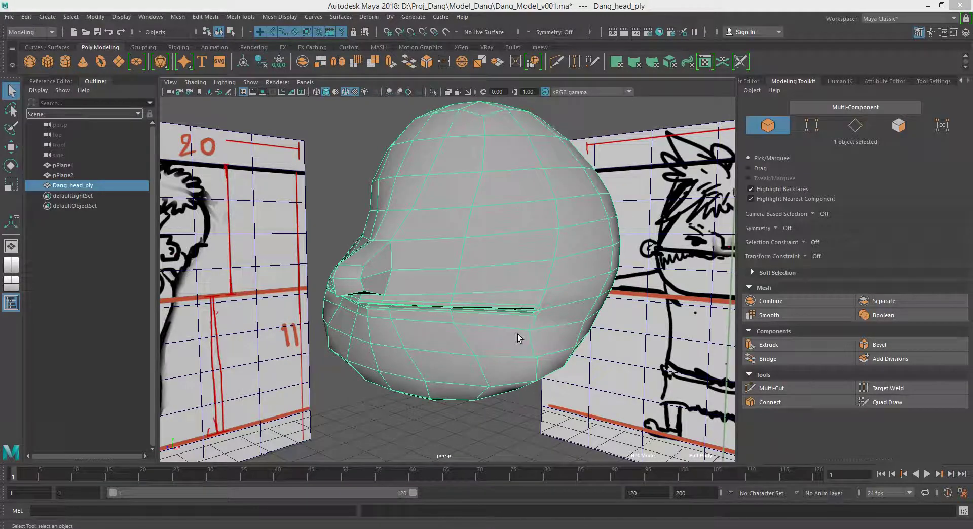
Orbit and zoom around the cartoon head to inspect it before smoothing
right_drag(469, 203, 515, 188)
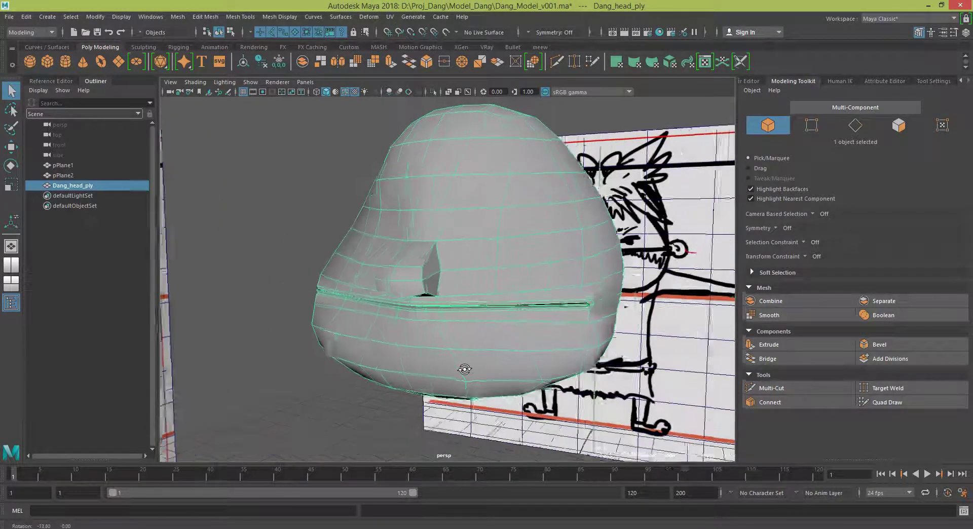
alt+drag(452, 374, 451, 365)
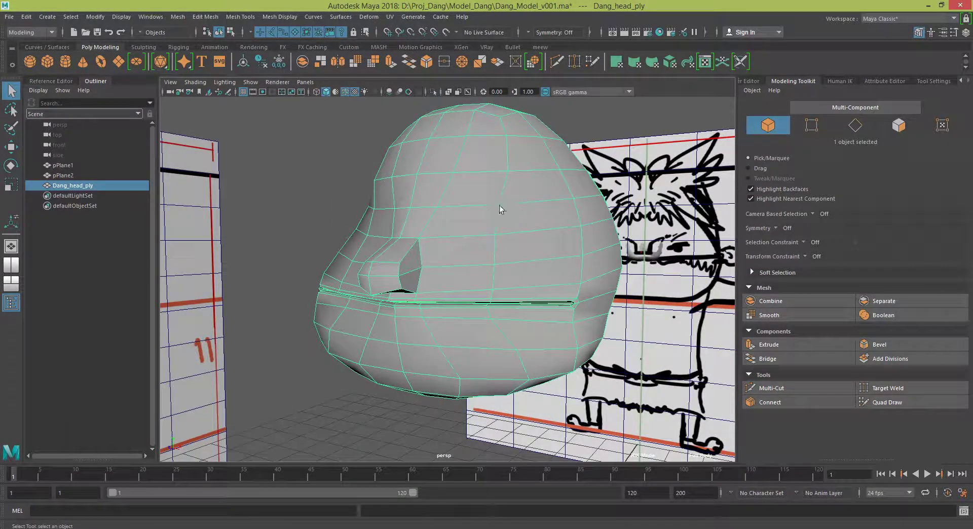
alt+drag(566, 327, 456, 385)
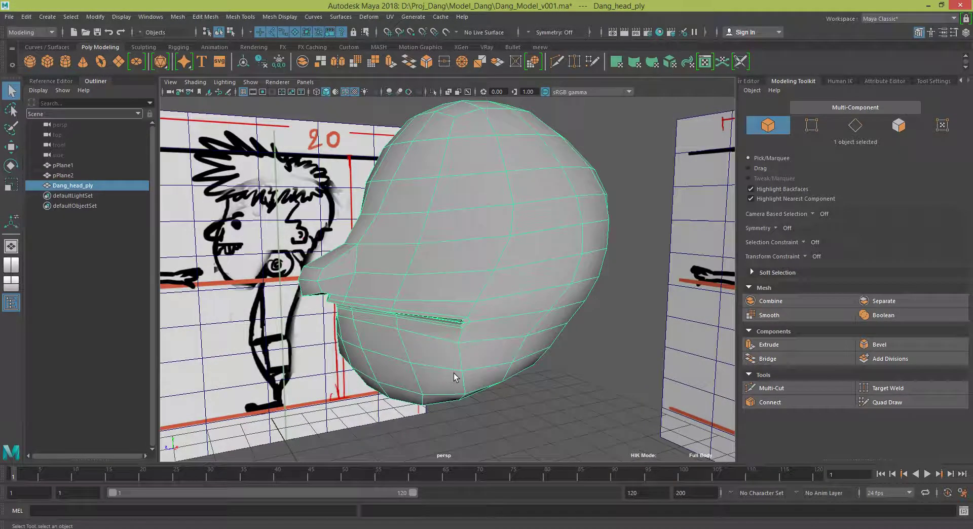
scroll(454, 373, up, 3)
scroll(484, 377, up, 3)
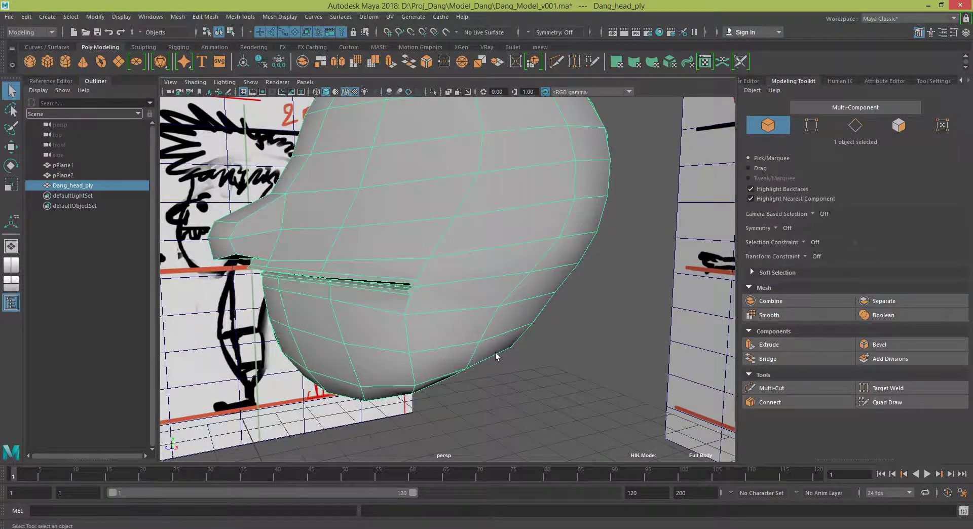
scroll(494, 352, up, 2)
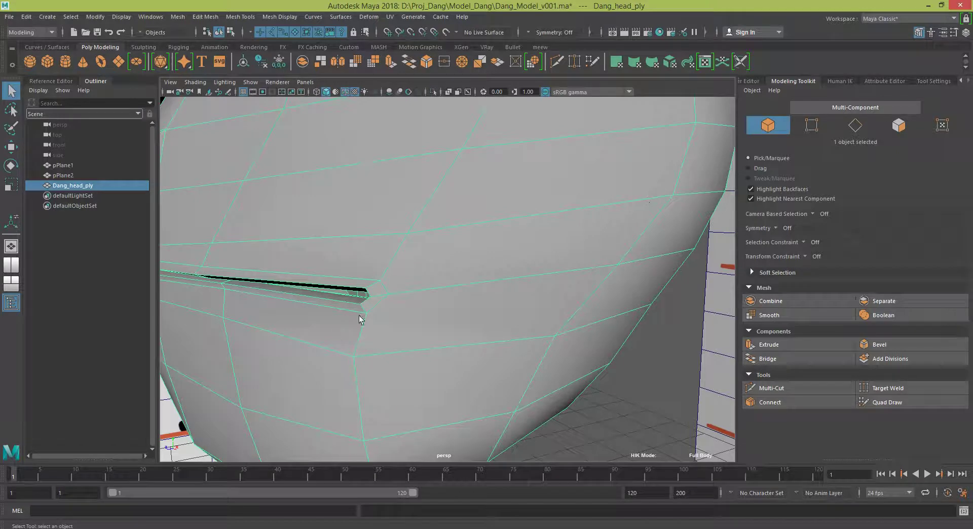
scroll(418, 327, down, 5)
mouse_move(417, 327)
alt+mouse_down()
mouse_move(378, 335)
mouse_move(397, 356)
mouse_move(489, 393)
alt+mouse_up()
scroll(397, 357, down, 4)
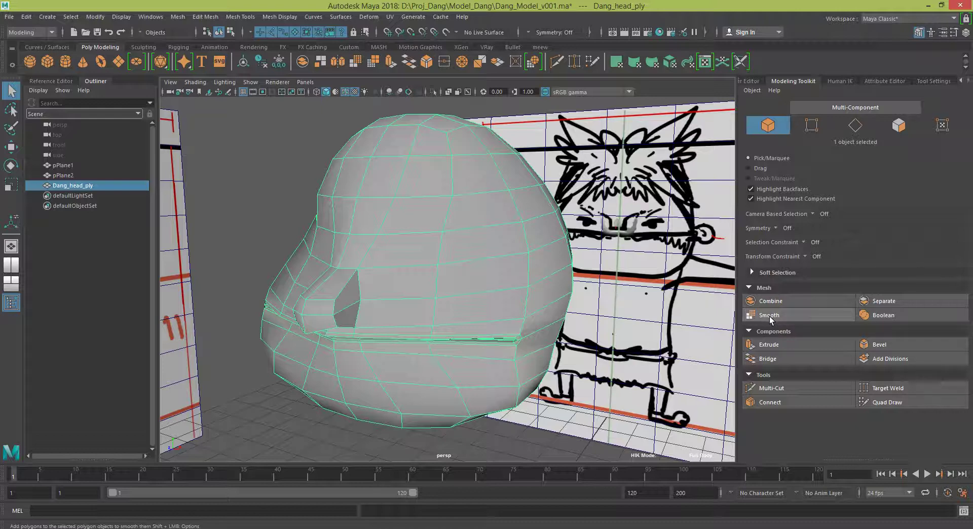
Smooth Dang_head_ply from the Modeling Toolkit, then clear the selection and view the front
click(770, 320)
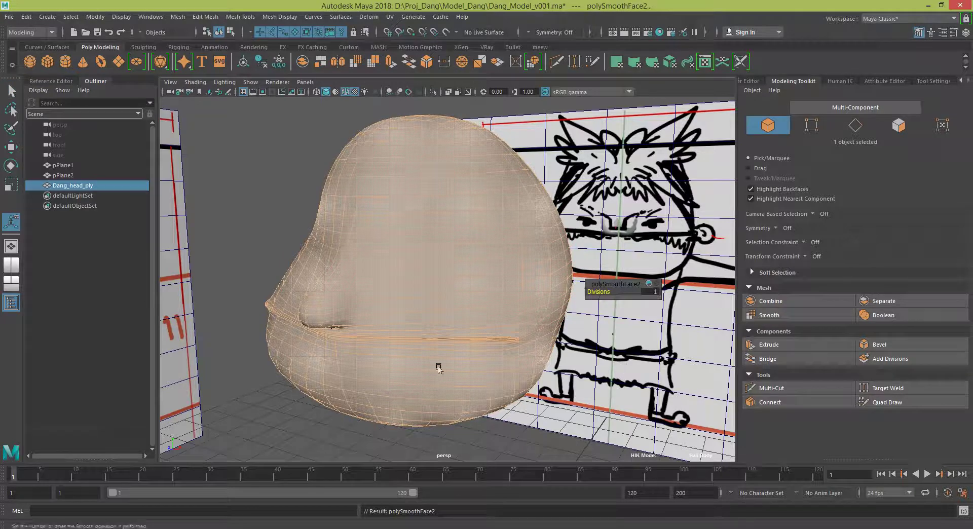
mouse_move(436, 365)
alt+mouse_down()
mouse_move(481, 382)
mouse_move(385, 316)
alt+mouse_up()
scroll(476, 380, up, 5)
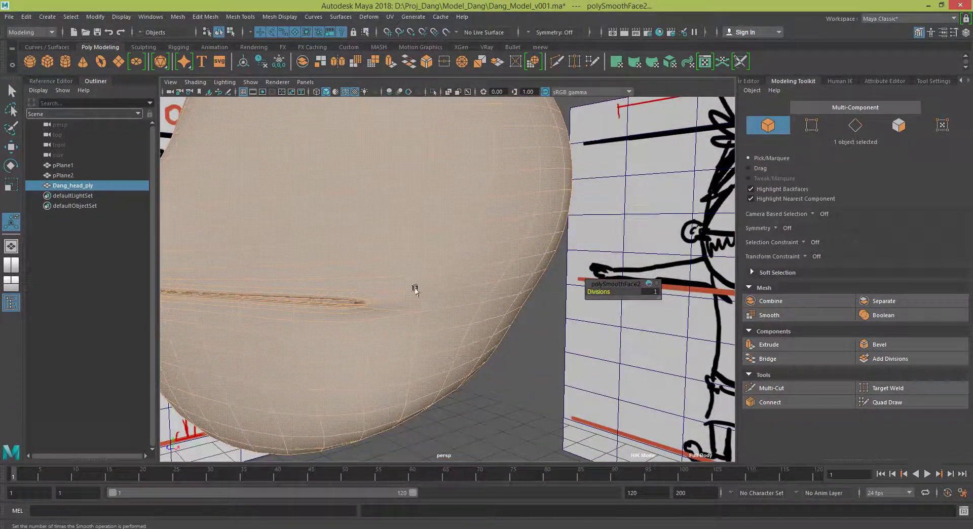
right_drag(436, 258, 486, 254)
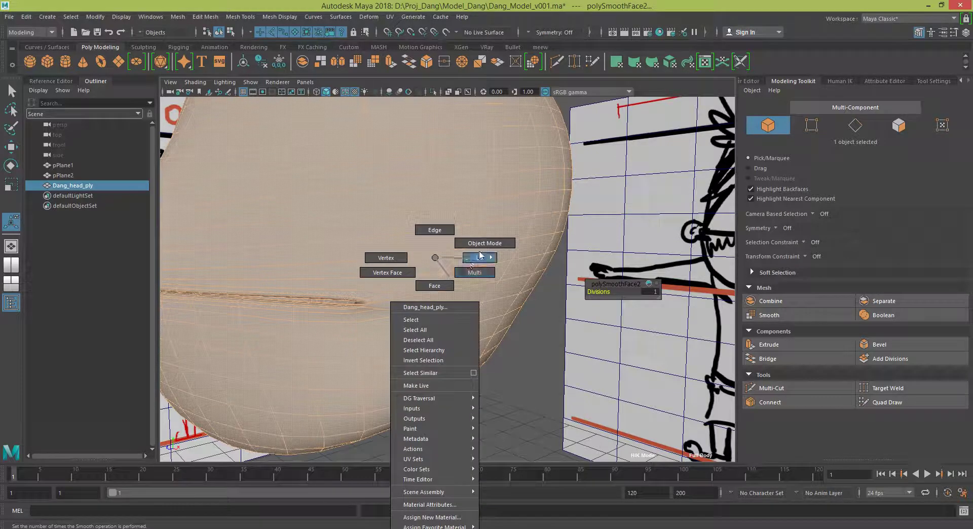
click(509, 403)
mouse_move(442, 389)
alt+mouse_down()
mouse_move(451, 370)
mouse_move(414, 370)
alt+mouse_up()
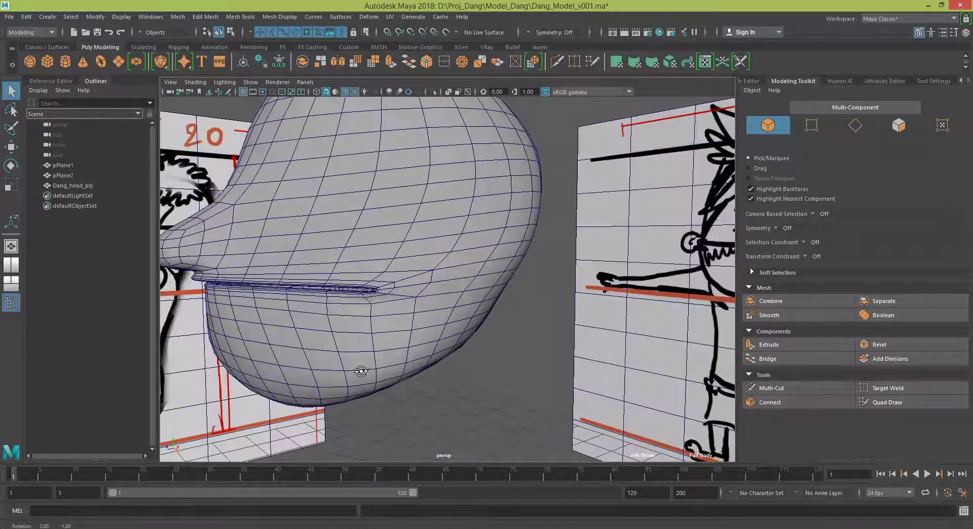
Select four faces at the mouth corners of the head in Face mode
click(559, 256)
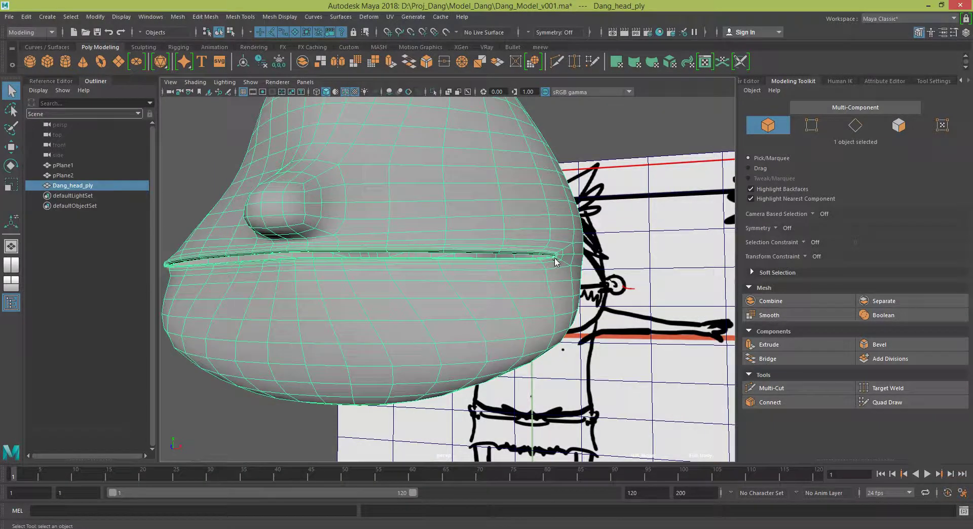
right_drag(559, 256, 556, 282)
click(559, 256)
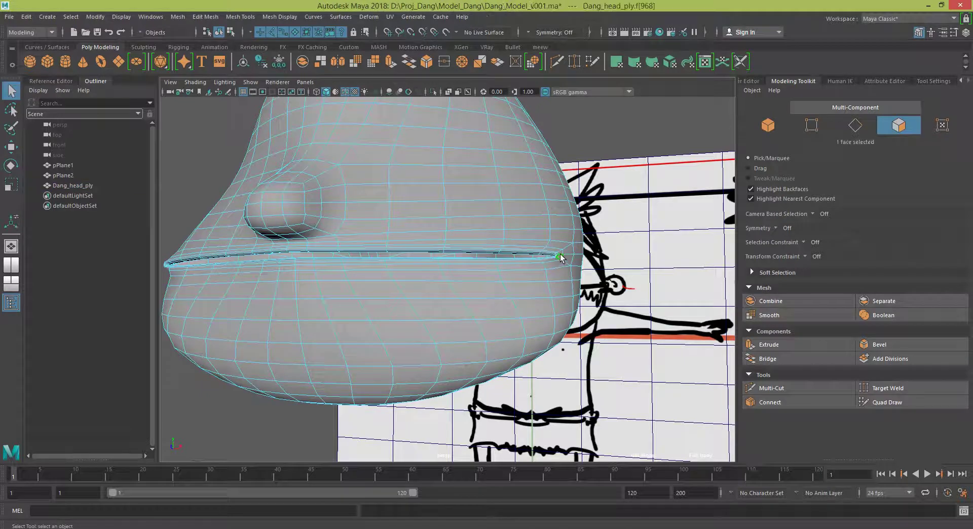
shift+click(518, 283)
mouse_move(517, 284)
alt+mouse_down()
mouse_move(391, 300)
mouse_move(505, 309)
mouse_move(498, 347)
alt+mouse_up()
shift+click(503, 303)
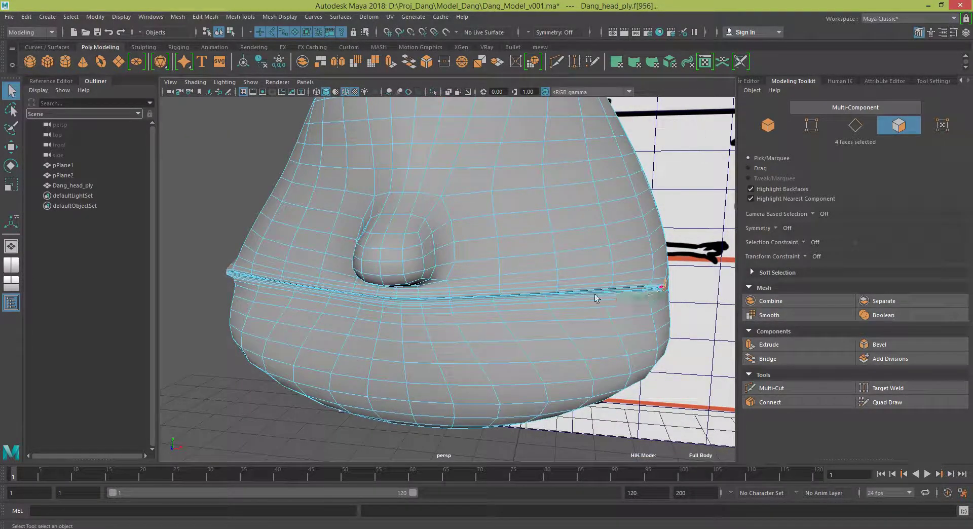
alt+drag(550, 343, 528, 350)
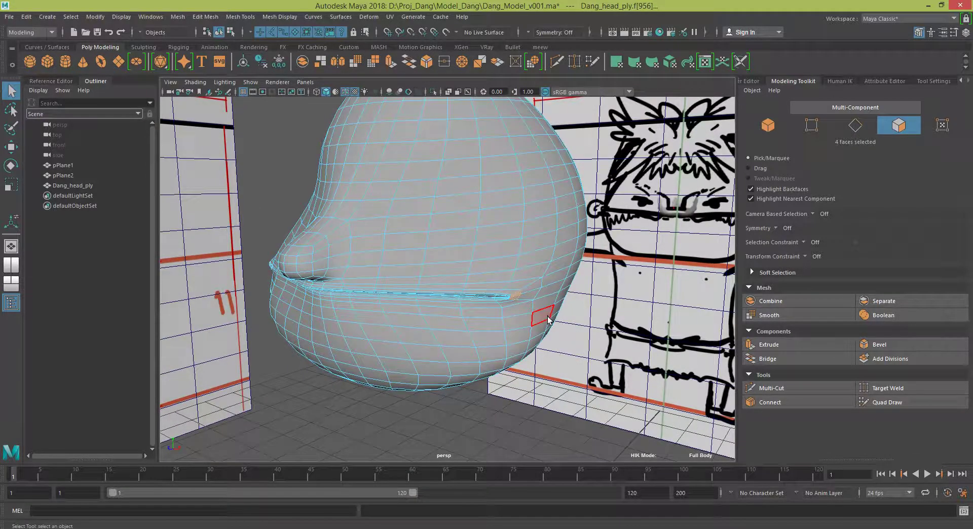
Turn on Soft Select with a 0.15 falloff radius and slightly scale the mouth-corner faces
key(b)
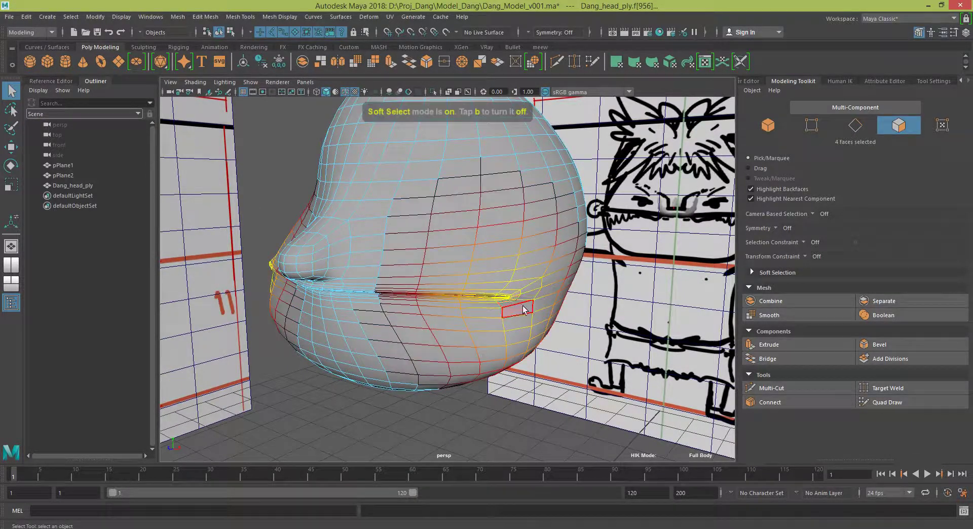
alt+drag(509, 304, 532, 349)
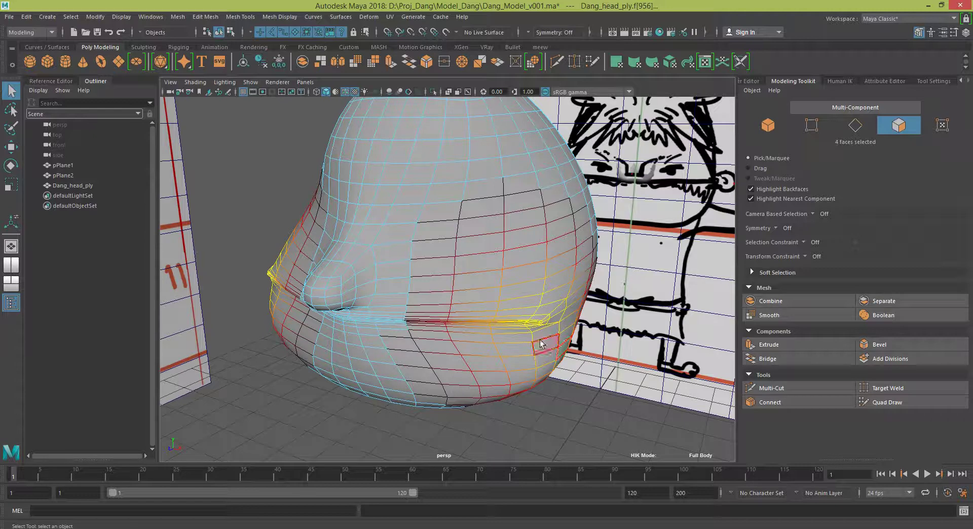
key(r)
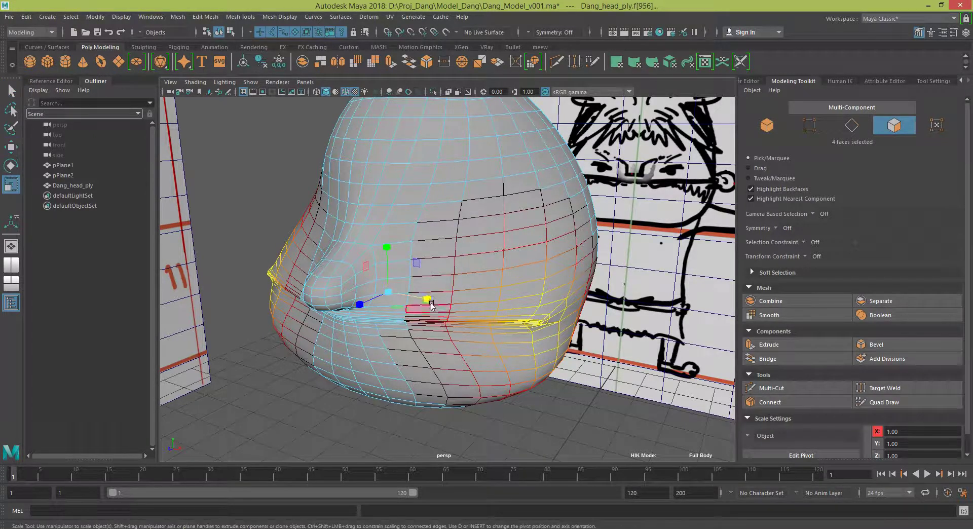
drag(425, 301, 427, 299)
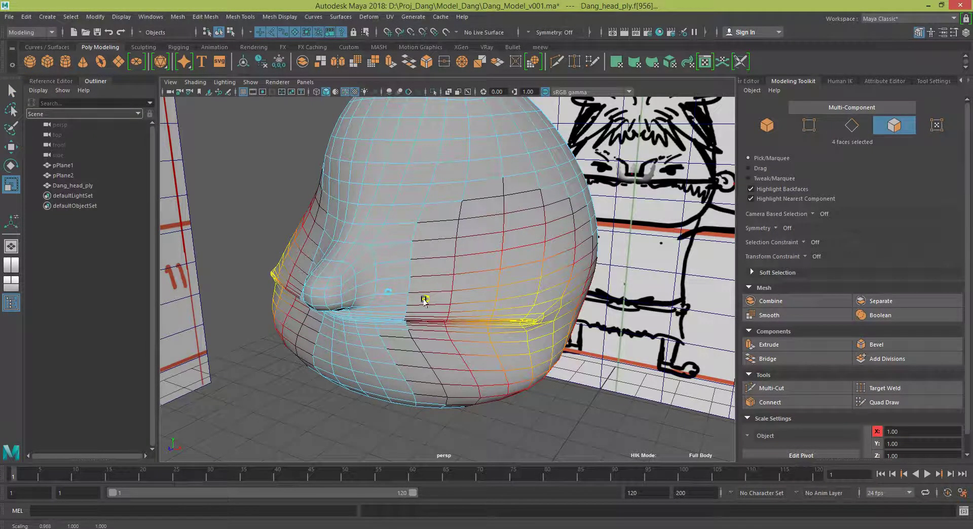
key(ctrl+z)
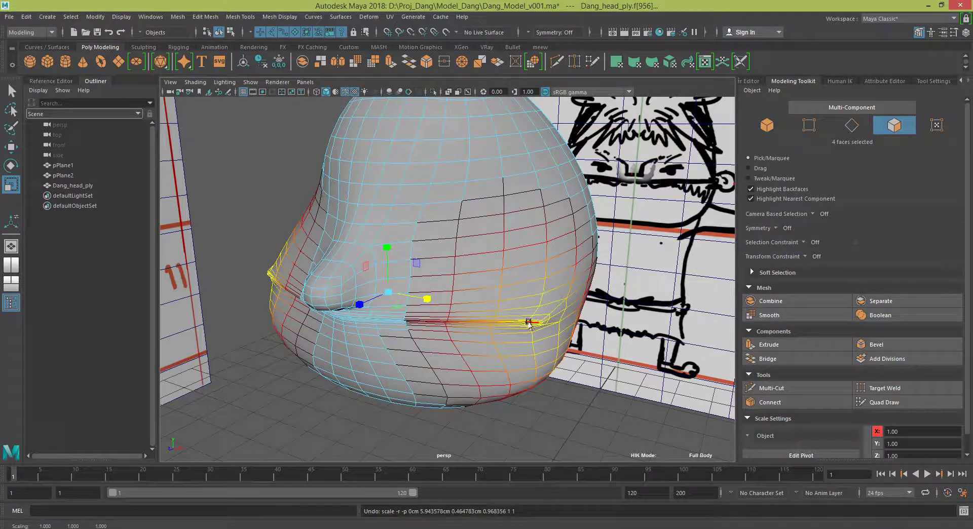
key(b)
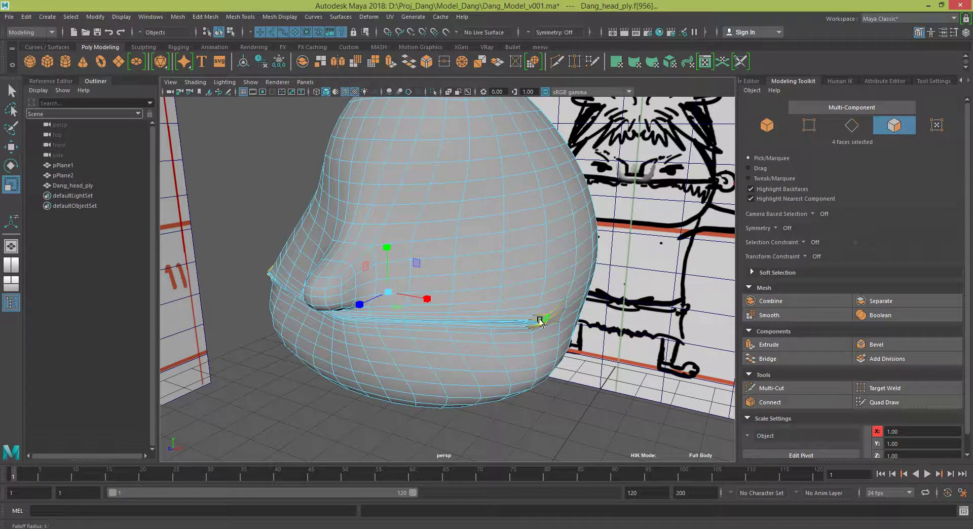
drag(548, 321, 554, 320)
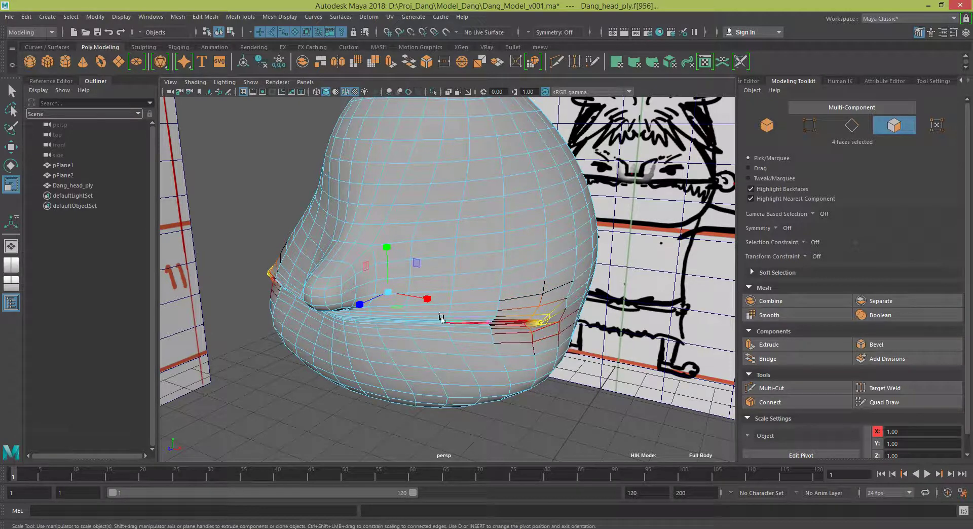
drag(441, 318, 425, 299)
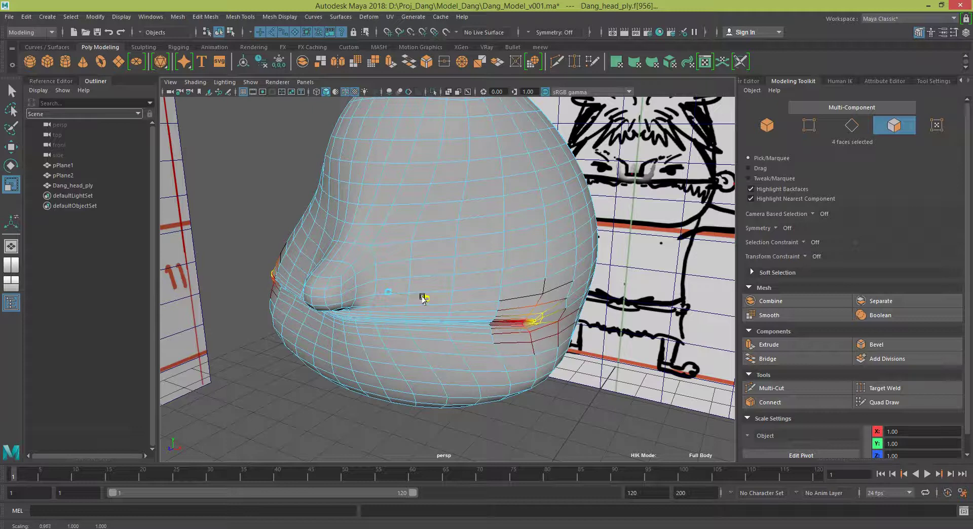
mouse_move(422, 297)
mouse_down()
mouse_move(441, 329)
mouse_move(541, 328)
mouse_up()
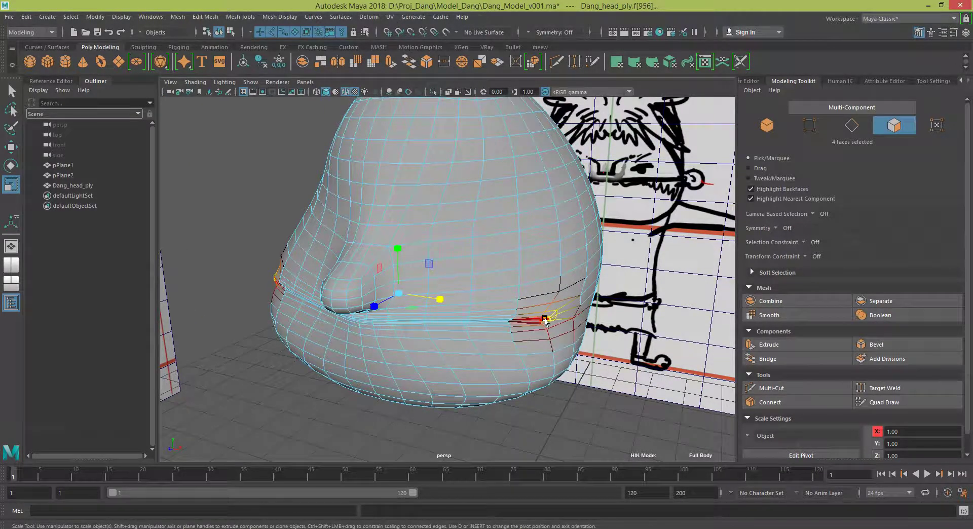
Reselect the head and pick the lip and mouth-corner faces
click(617, 393)
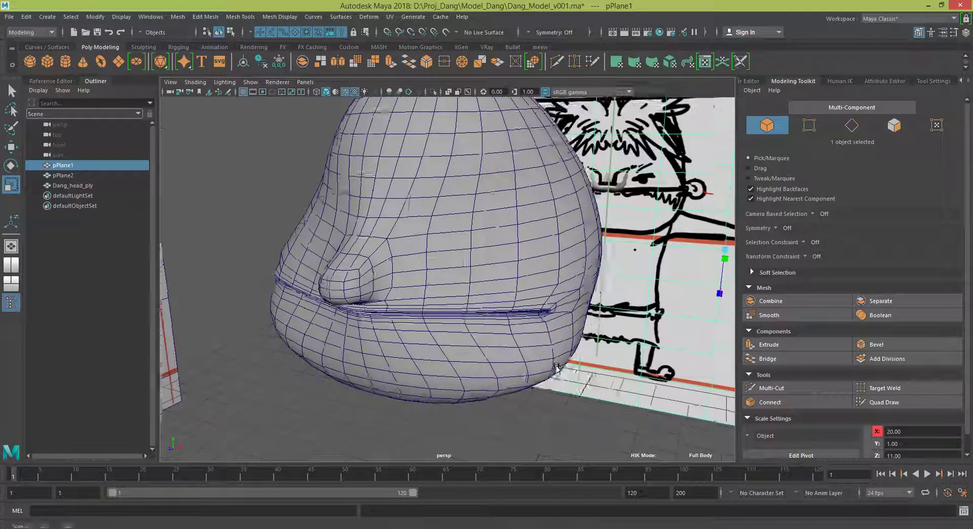
scroll(557, 367, up, 3)
click(538, 290)
scroll(537, 290, up, 3)
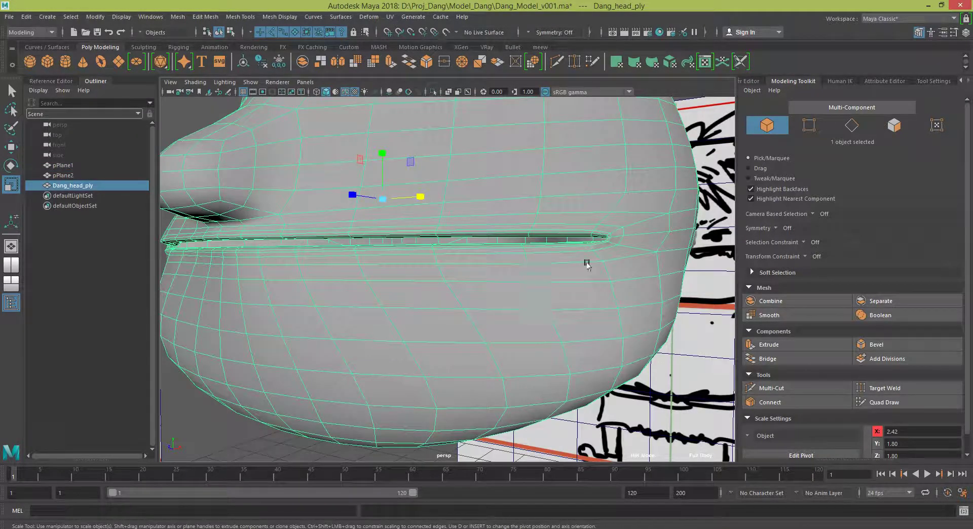
right_drag(618, 252, 600, 269)
click(599, 239)
click(575, 284)
scroll(608, 244, up, 3)
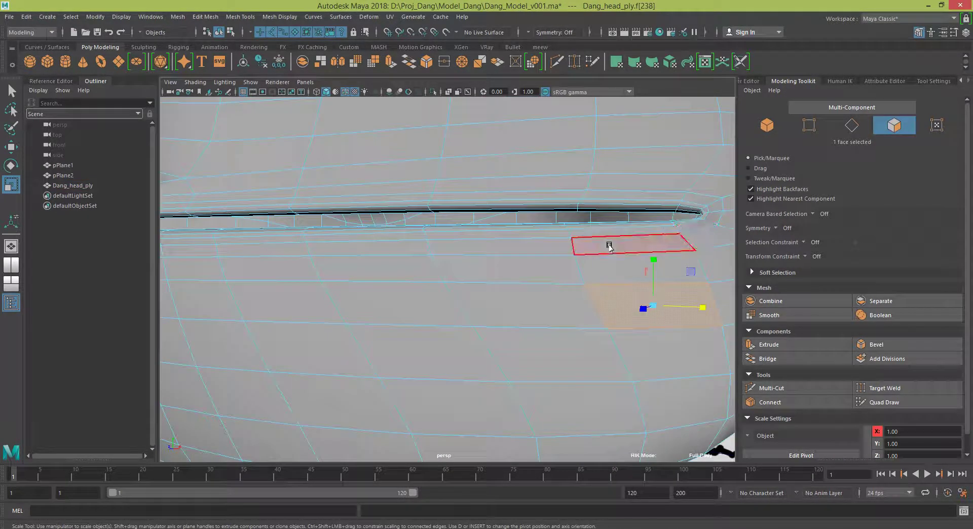
scroll(632, 271, down, 2)
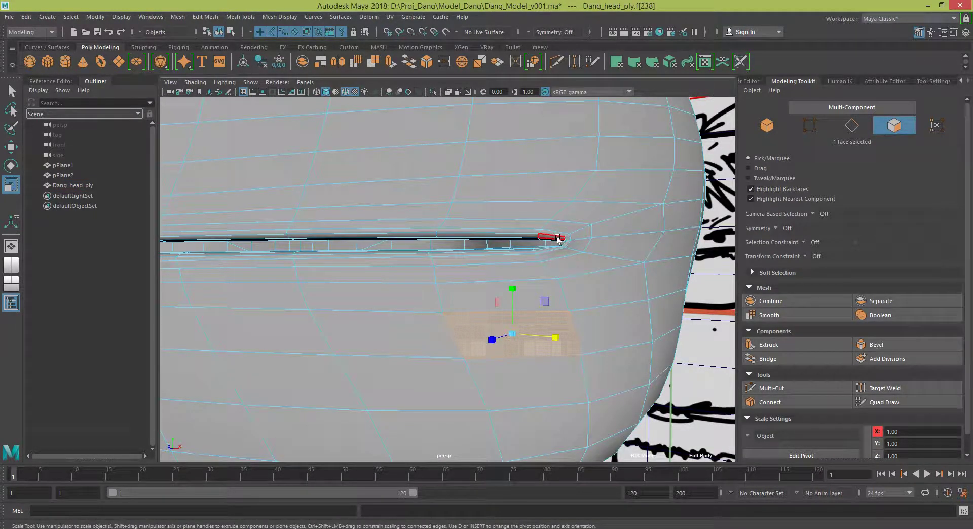
click(558, 239)
scroll(570, 263, up, 2)
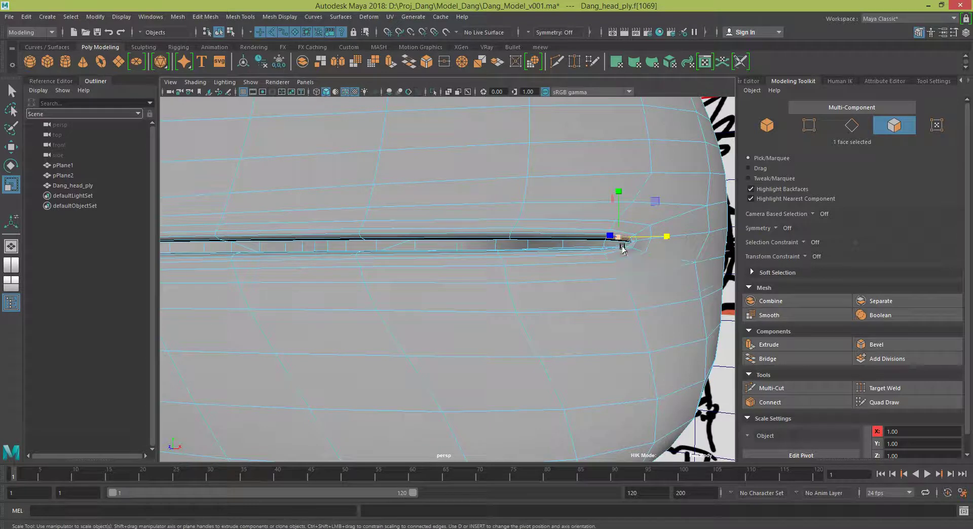
With Soft Select on, scale the mouth faces down vertically into a thin slit
alt+middle_drag(623, 249, 622, 301)
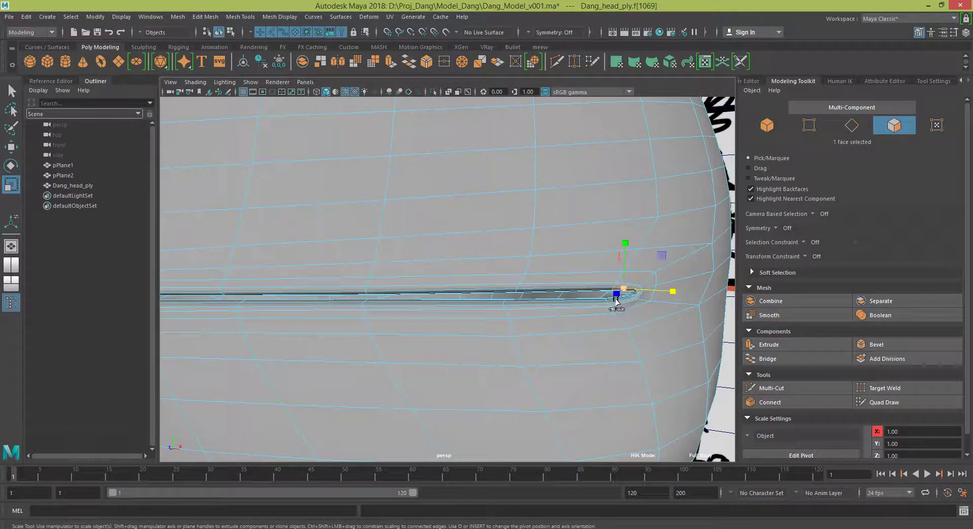
mouse_move(504, 330)
alt+mouse_down()
mouse_move(577, 325)
mouse_move(429, 325)
mouse_move(444, 263)
alt+mouse_up()
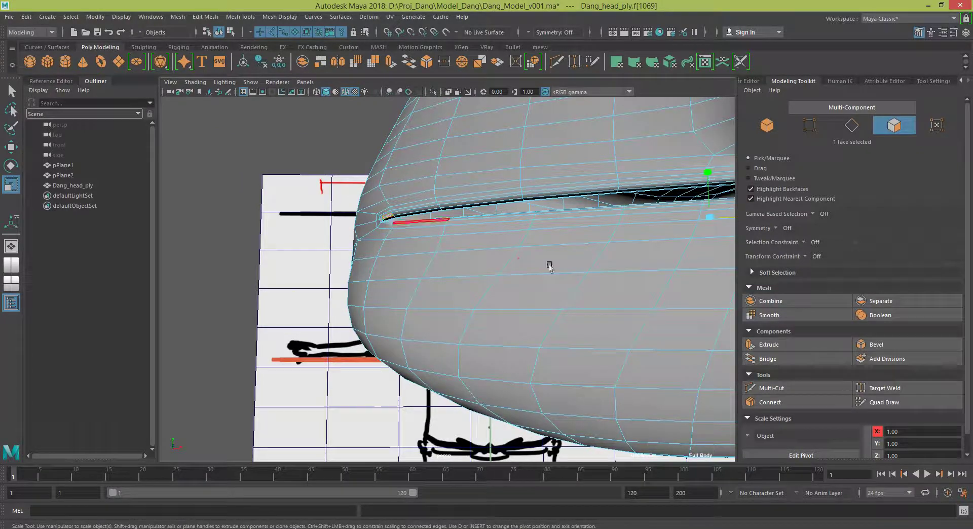
mouse_move(550, 266)
alt+mouse_down()
mouse_move(580, 289)
mouse_move(395, 319)
mouse_move(569, 310)
mouse_move(436, 306)
alt+mouse_up()
scroll(436, 306, down, 5)
scroll(497, 307, down, 2)
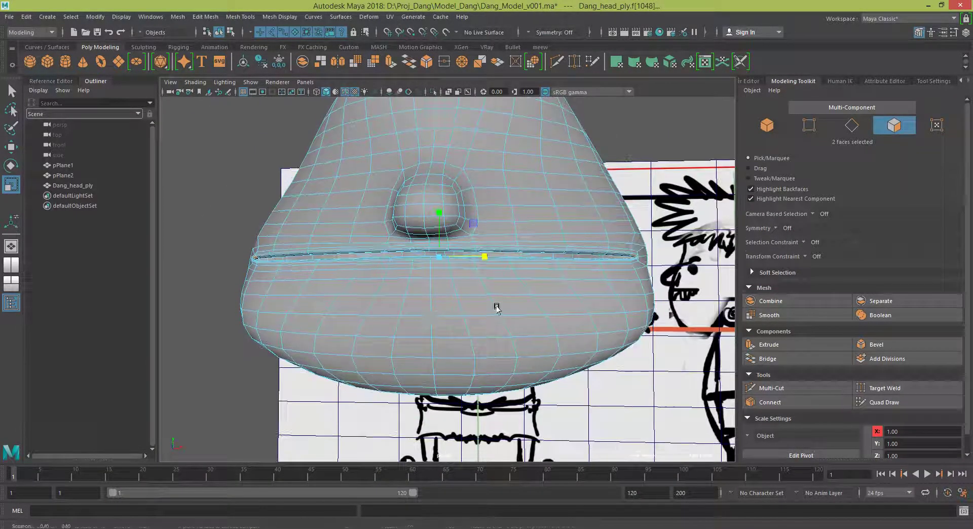
alt+drag(497, 308, 496, 309)
key(b)
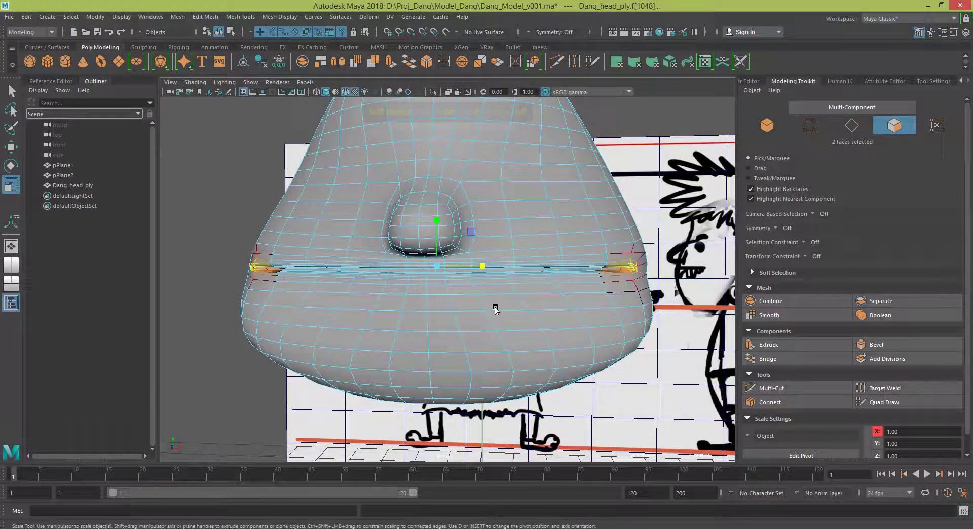
drag(481, 267, 480, 268)
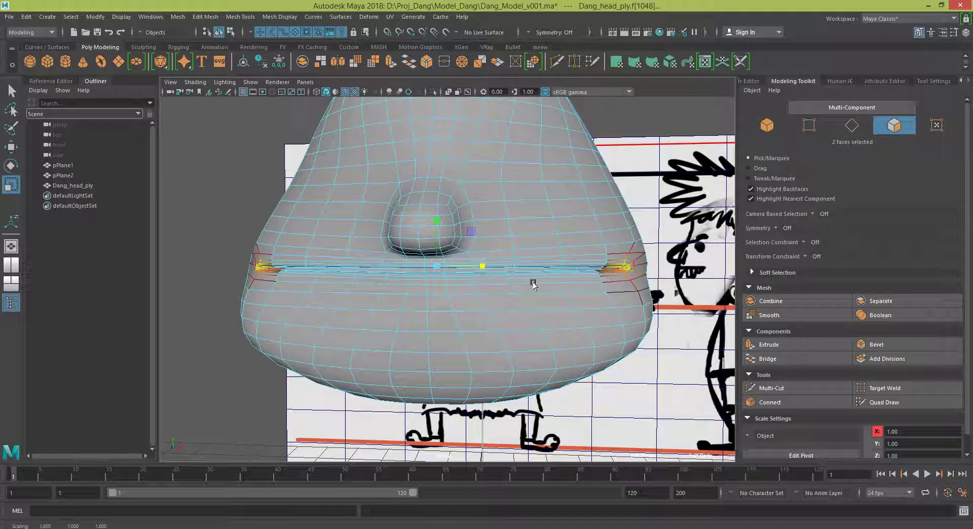
mouse_move(533, 285)
alt+mouse_down()
mouse_move(454, 282)
mouse_move(457, 254)
mouse_move(518, 277)
alt+mouse_up()
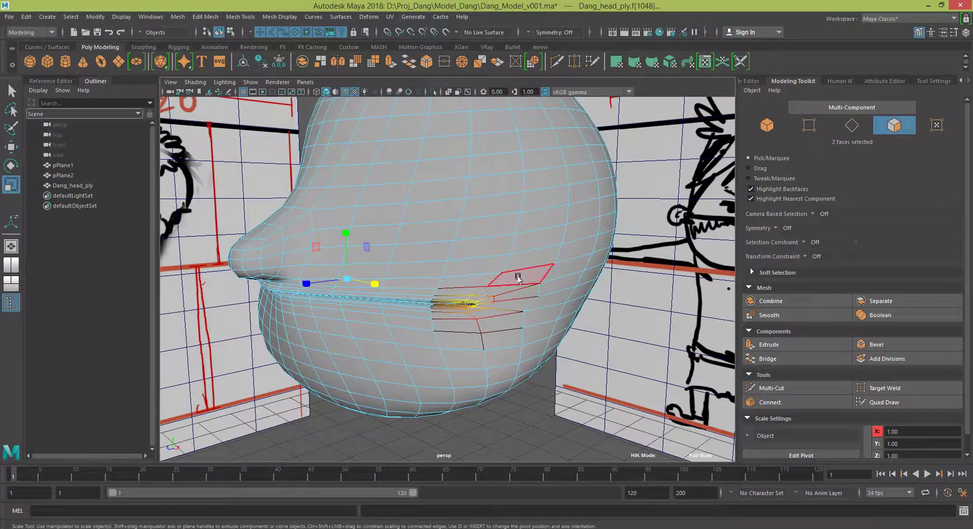
right_drag(518, 277, 520, 245)
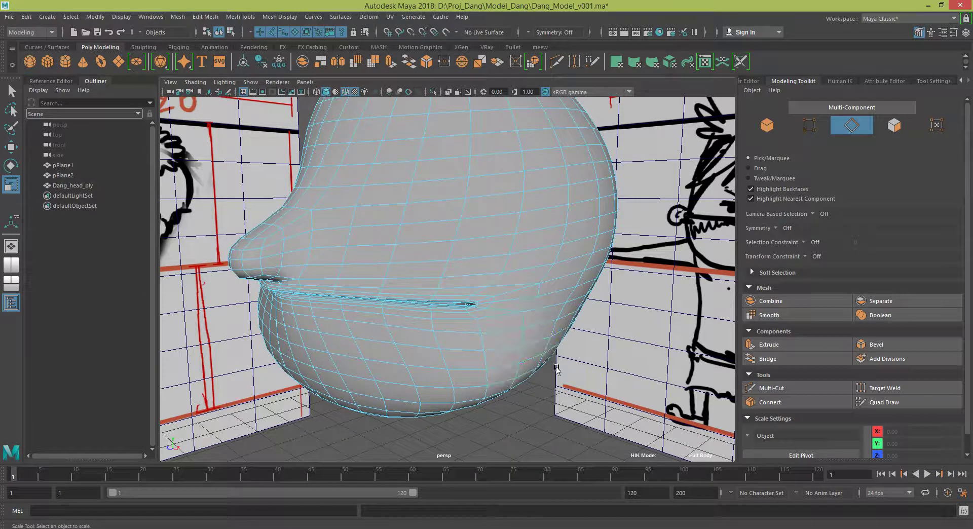
Select the edge loops above and along the lips on both sides
mouse_move(557, 369)
alt+mouse_down()
mouse_move(500, 360)
mouse_move(486, 321)
alt+mouse_up()
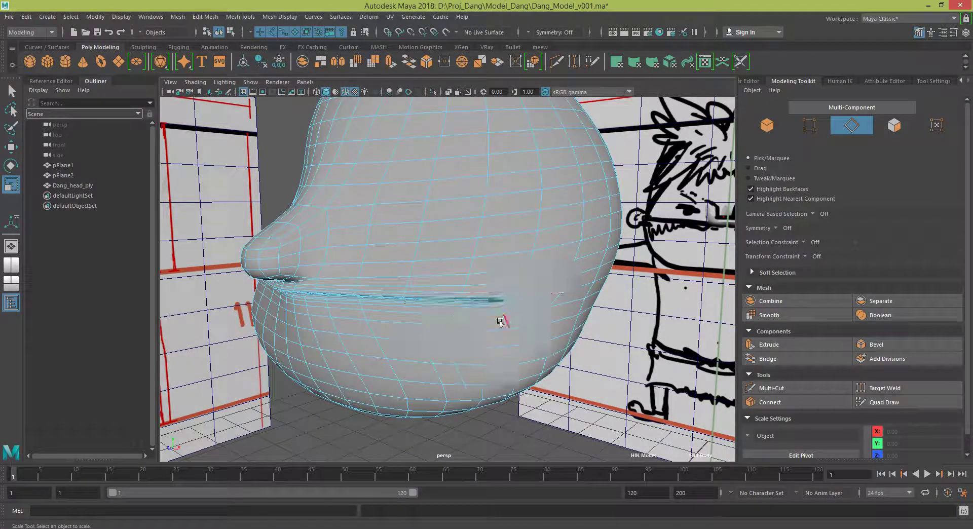
double_click(541, 285)
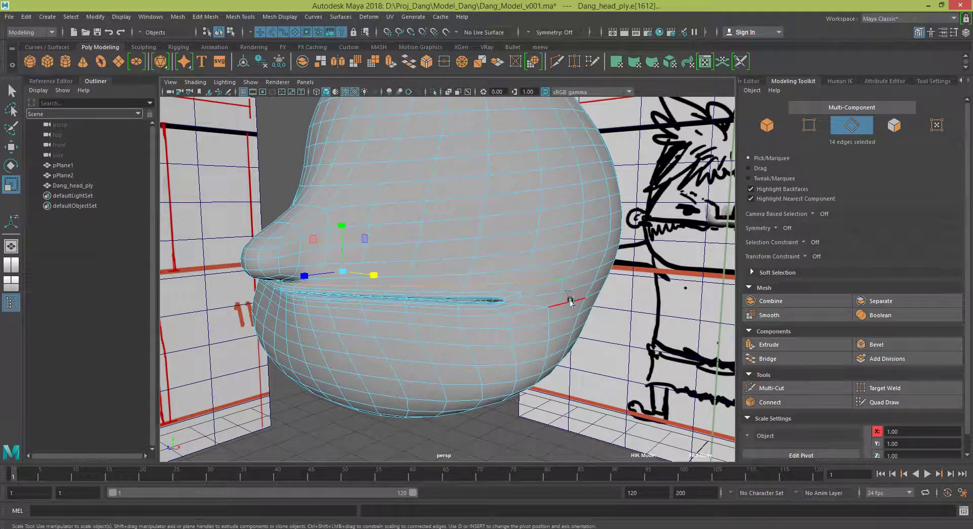
shift+click(529, 317)
shift+double_click(523, 314)
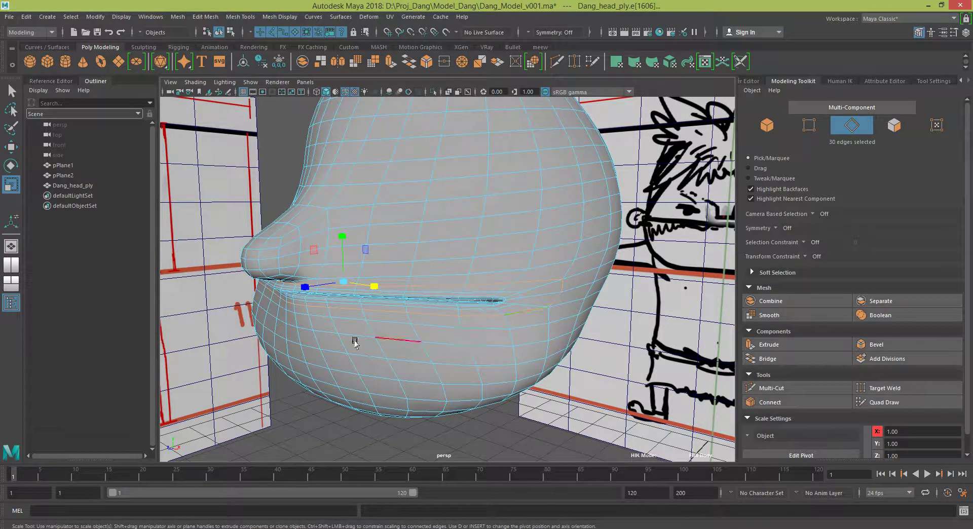
alt+drag(355, 341, 441, 341)
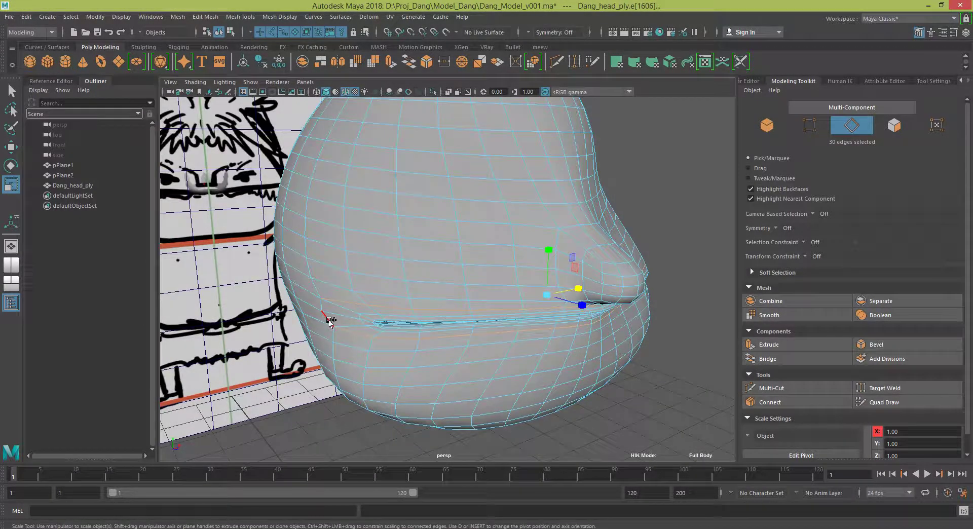
shift+click(329, 321)
mouse_move(330, 320)
alt+mouse_down()
mouse_move(483, 348)
mouse_move(452, 348)
alt+mouse_up()
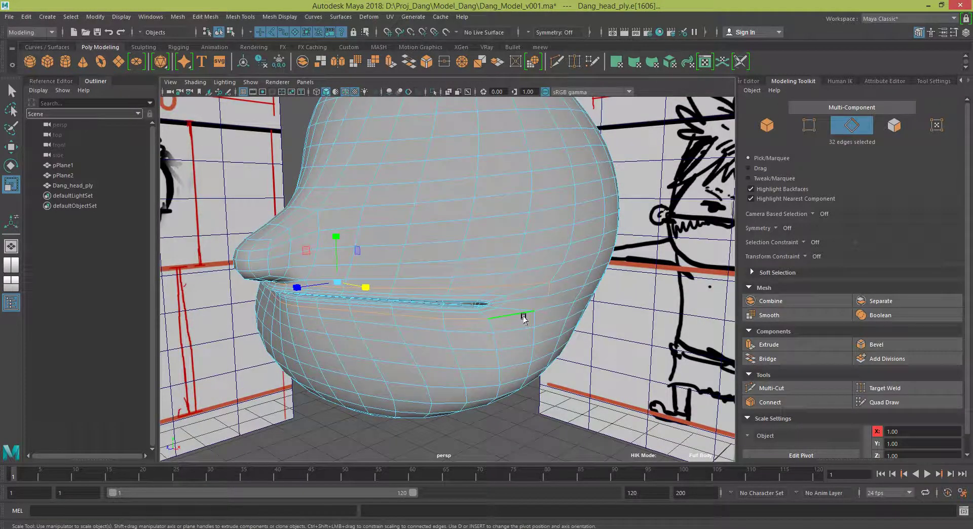
Apply Edit Edge Flow to the 32 lip edges, inspect the result, and return to Object Mode
shift+right_click(516, 285)
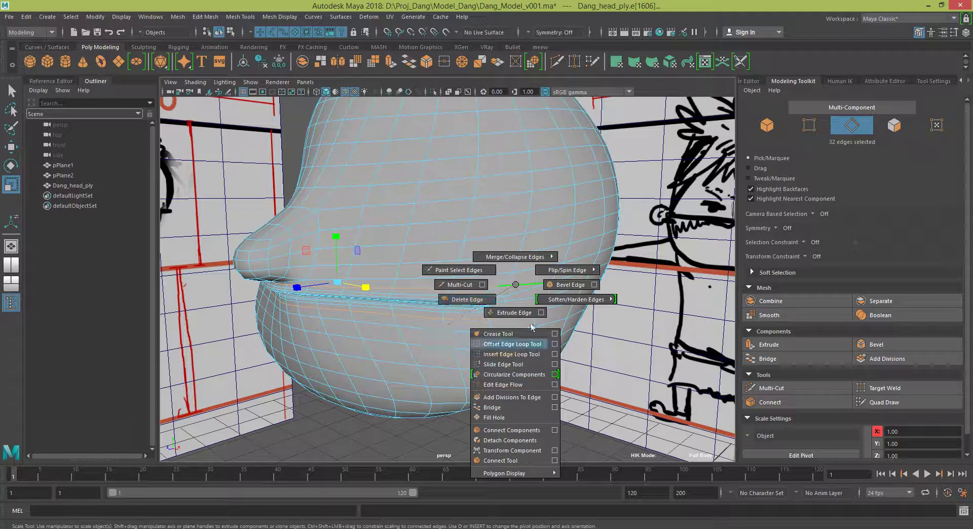
click(524, 386)
alt+drag(540, 329, 482, 293)
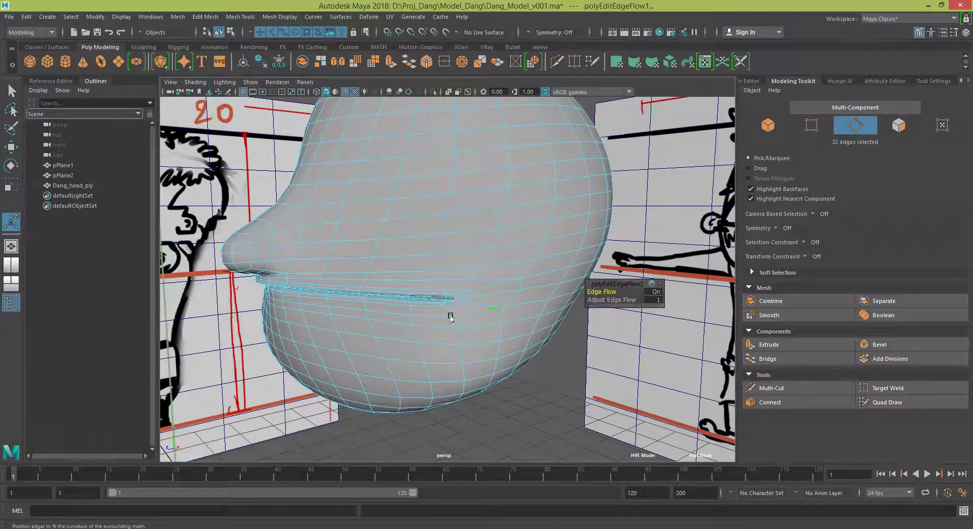
mouse_move(405, 307)
alt+mouse_down()
mouse_move(509, 315)
mouse_move(495, 325)
mouse_move(446, 321)
mouse_move(529, 315)
mouse_move(482, 300)
mouse_move(556, 304)
alt+mouse_up()
scroll(562, 305, down, 3)
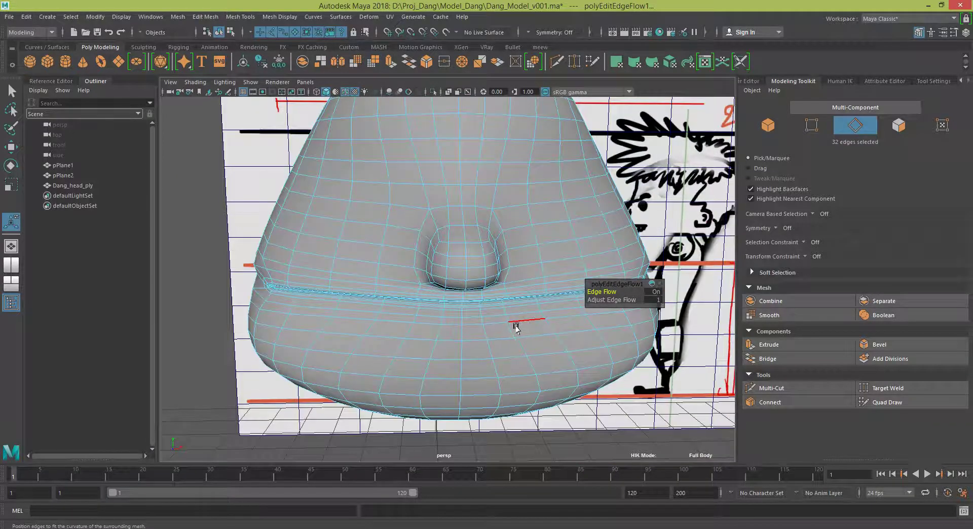
scroll(510, 324, down, 2)
alt+drag(509, 349, 506, 257)
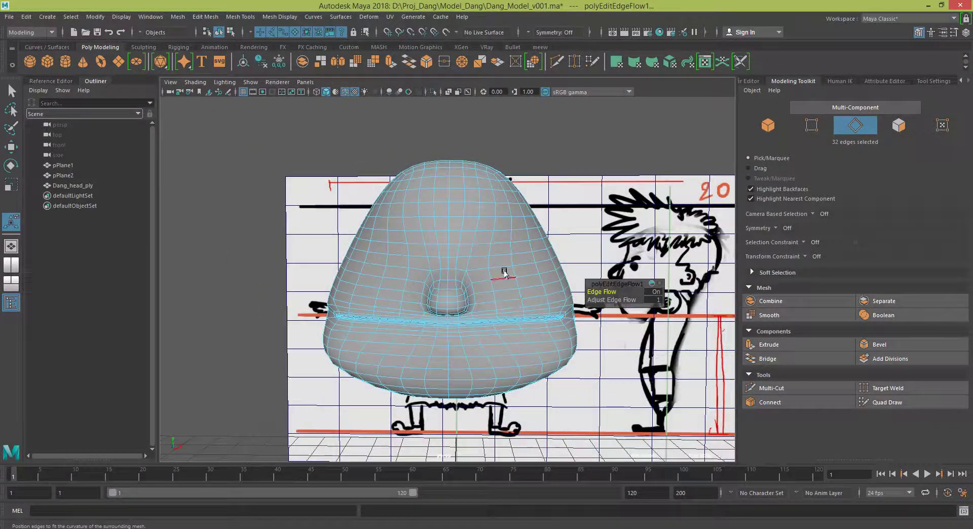
right_drag(506, 258, 542, 244)
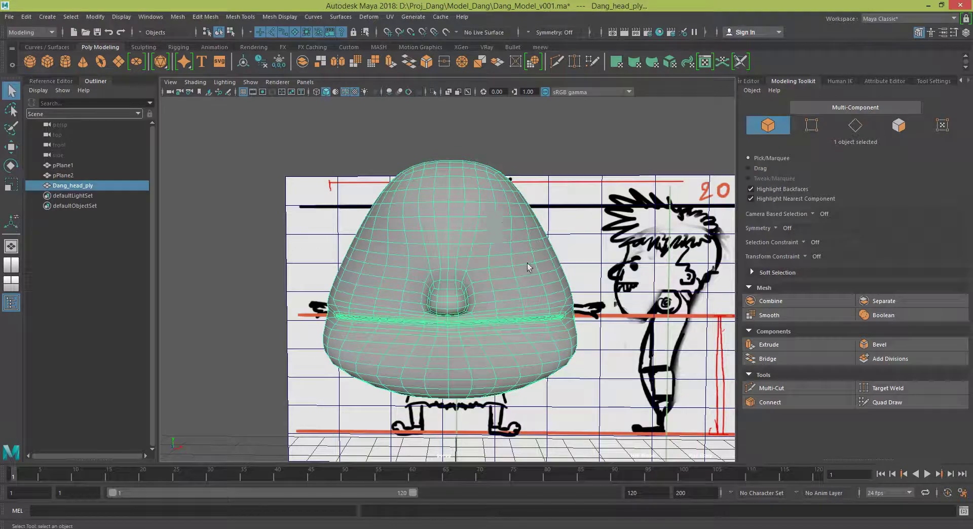
Tumble around the head to check it, keeping only Dang_head_ply selected
scroll(491, 308, down, 2)
scroll(491, 308, down, 2)
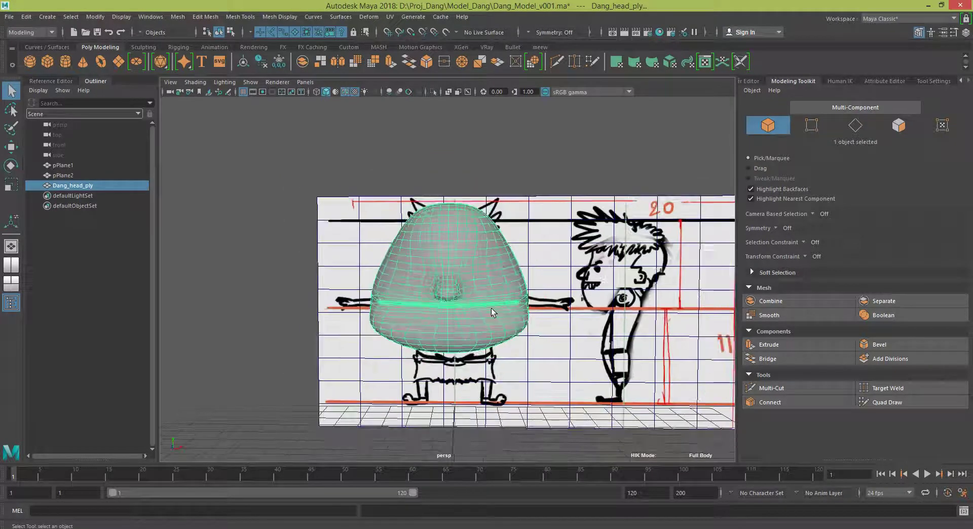
mouse_move(568, 288)
alt+mouse_down()
mouse_move(574, 330)
mouse_move(554, 329)
mouse_move(552, 284)
mouse_move(549, 332)
alt+mouse_up()
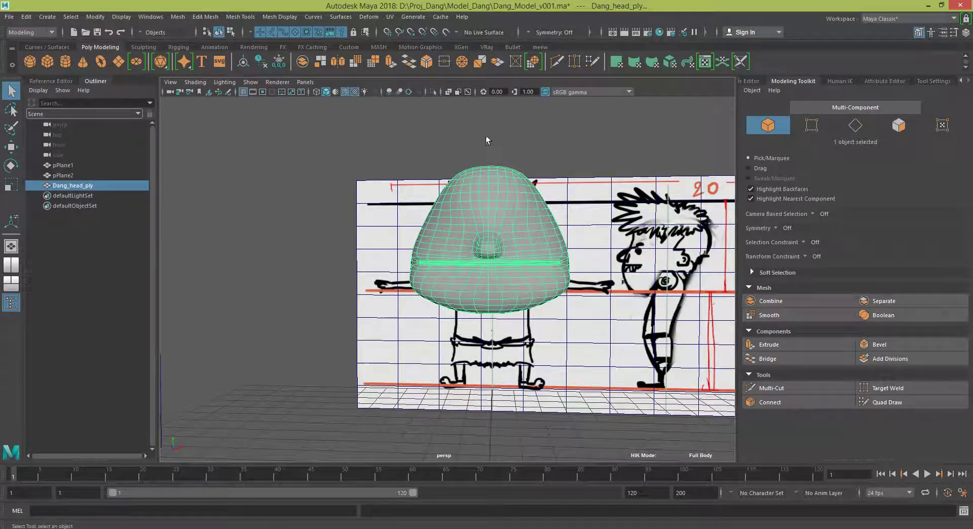
shift+drag(484, 136, 334, 337)
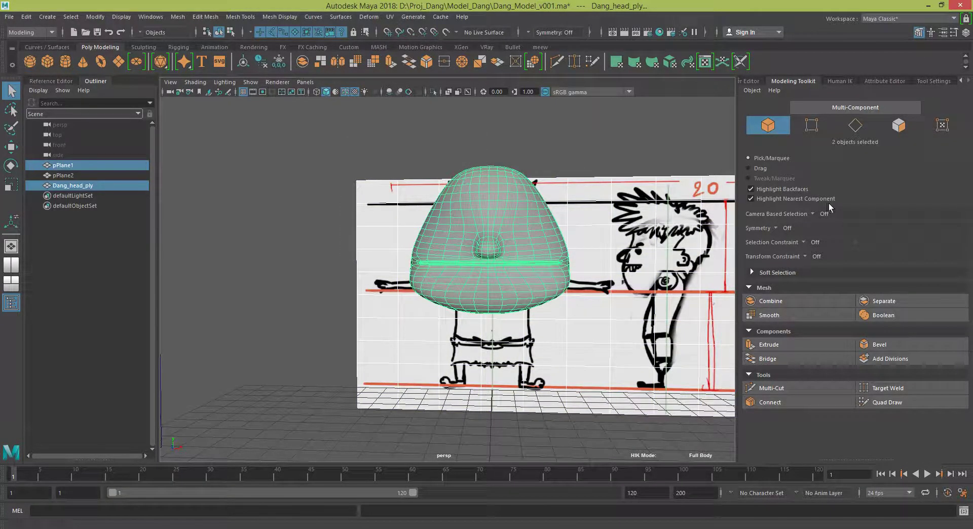
click(539, 269)
mouse_move(512, 308)
alt+mouse_down()
mouse_move(583, 304)
mouse_move(444, 244)
alt+mouse_up()
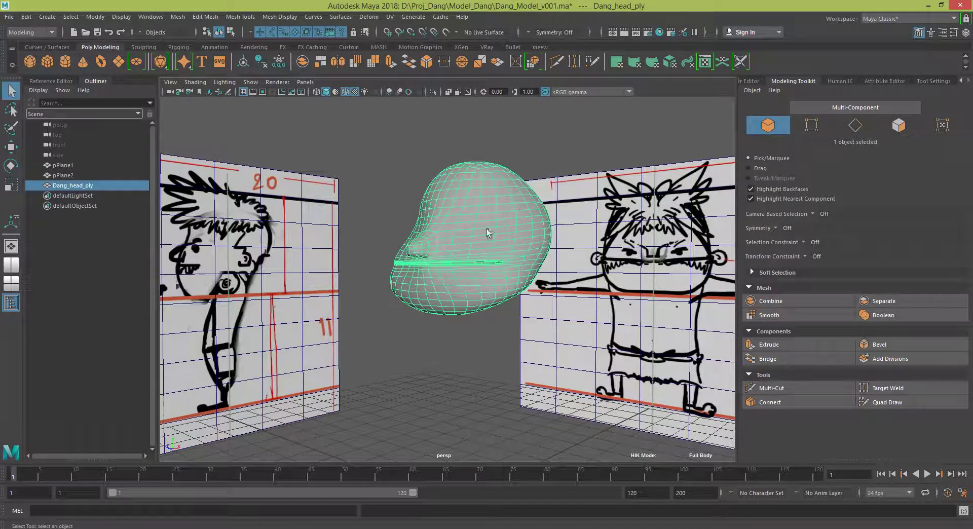
mouse_move(450, 289)
alt+mouse_down()
mouse_move(505, 297)
mouse_move(491, 325)
alt+mouse_up()
Switch to the Front view via the hotbox and centre the head over the sketch
key(space)
click(491, 323)
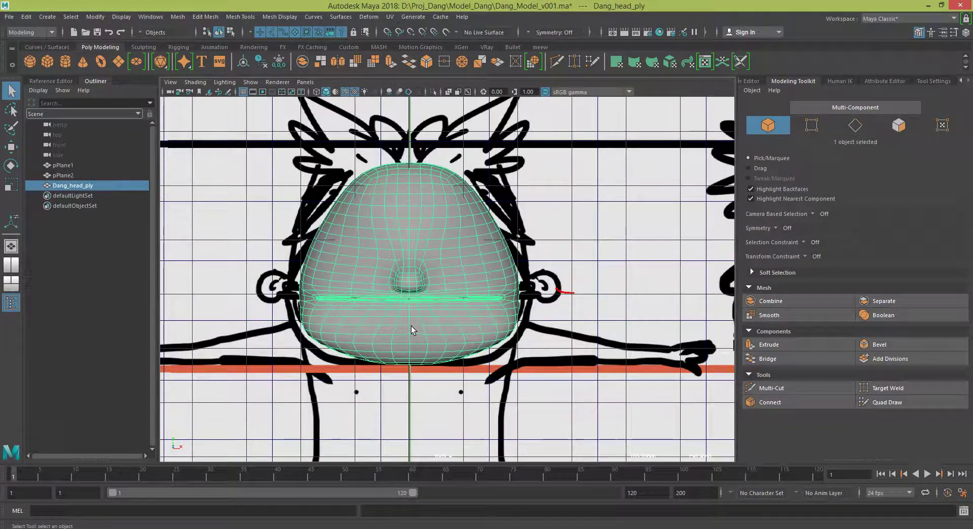
alt+middle_drag(411, 330, 505, 334)
right_drag(527, 256, 528, 283)
Marquee-select the left-half faces of the head in Front view and delete them
alt+middle_drag(616, 324, 549, 320)
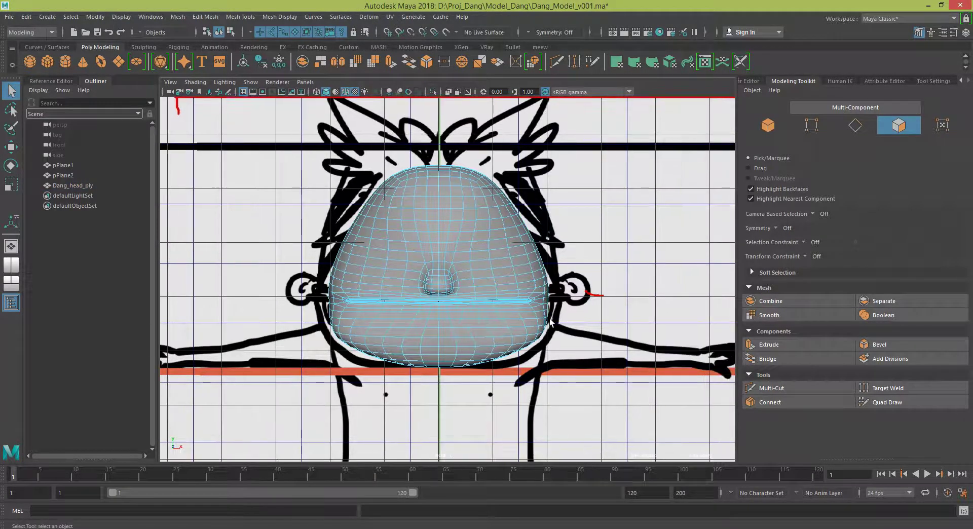
key(1)
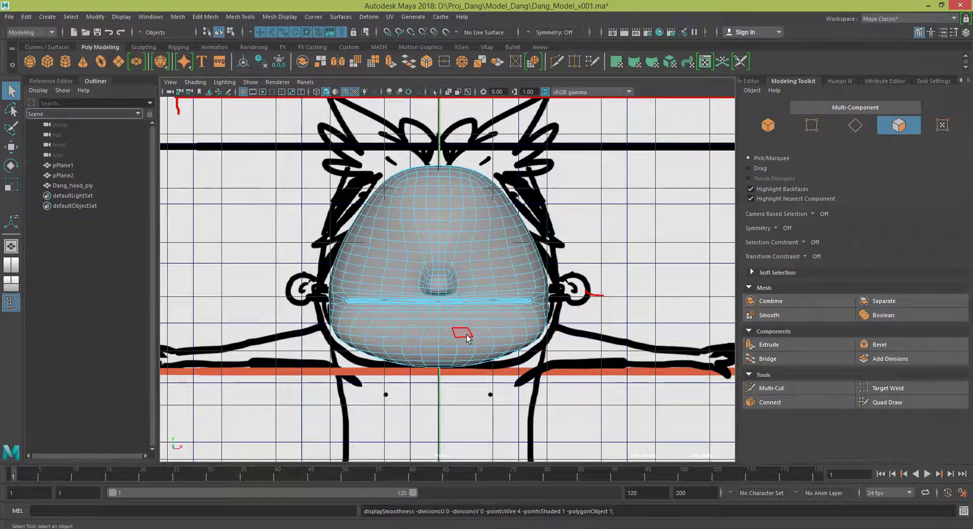
drag(244, 124, 434, 441)
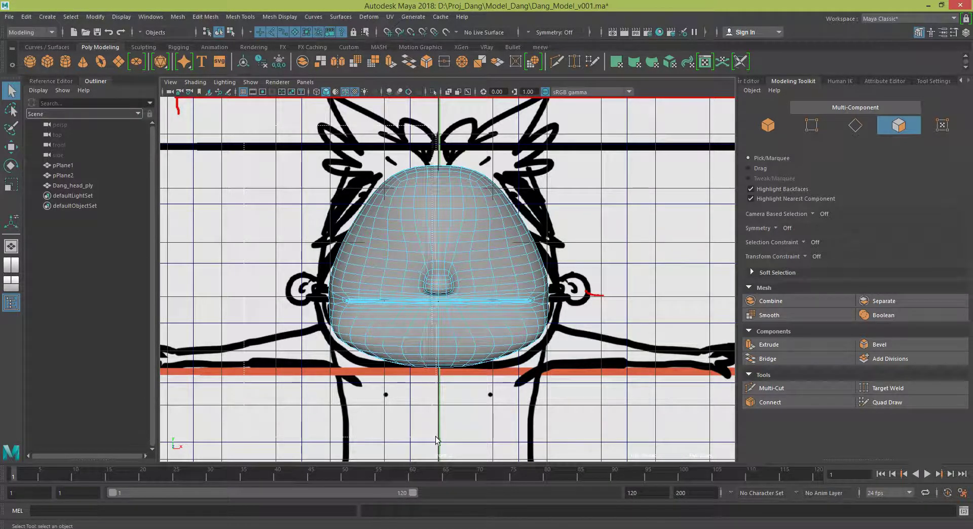
drag(433, 441, 434, 440)
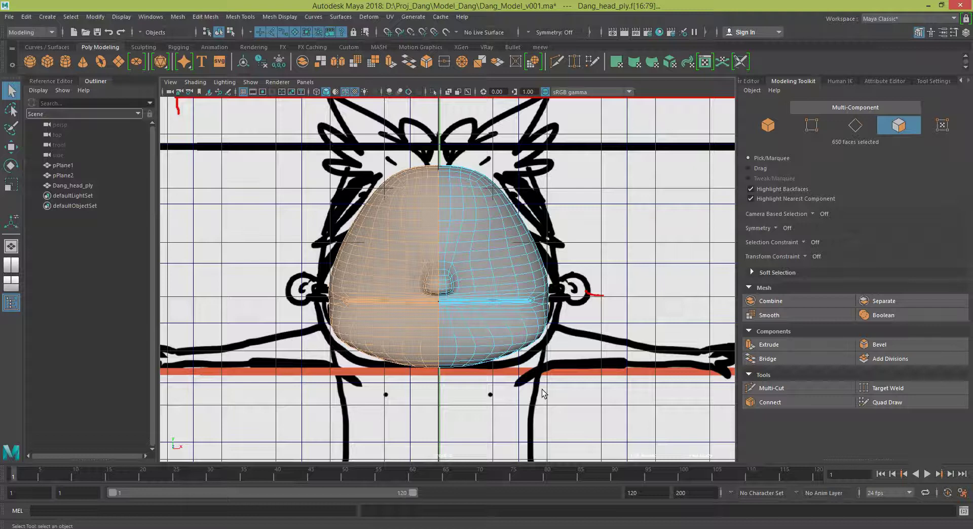
key(Delete)
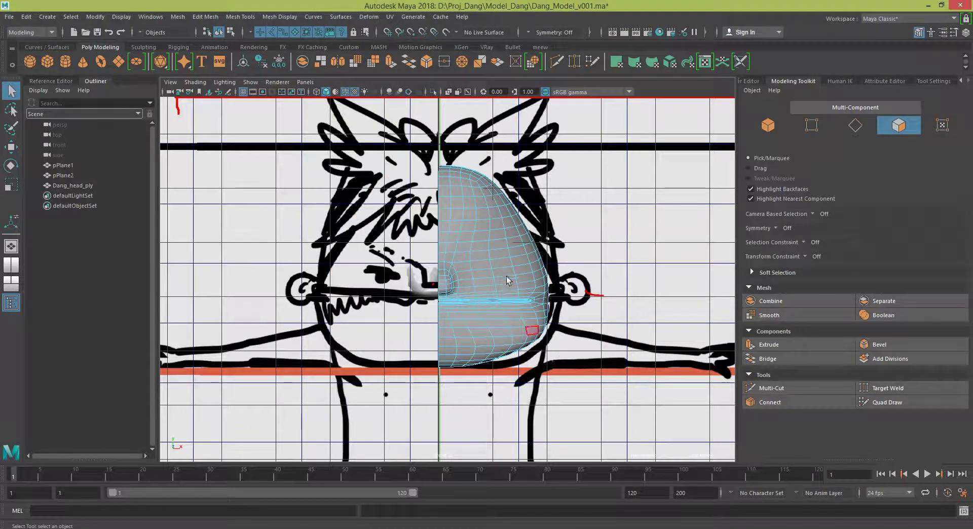
right_drag(483, 252, 511, 235)
Select the half-head, show it as wireframe, and enter Vertex mode on a left-edge vertex
click(633, 317)
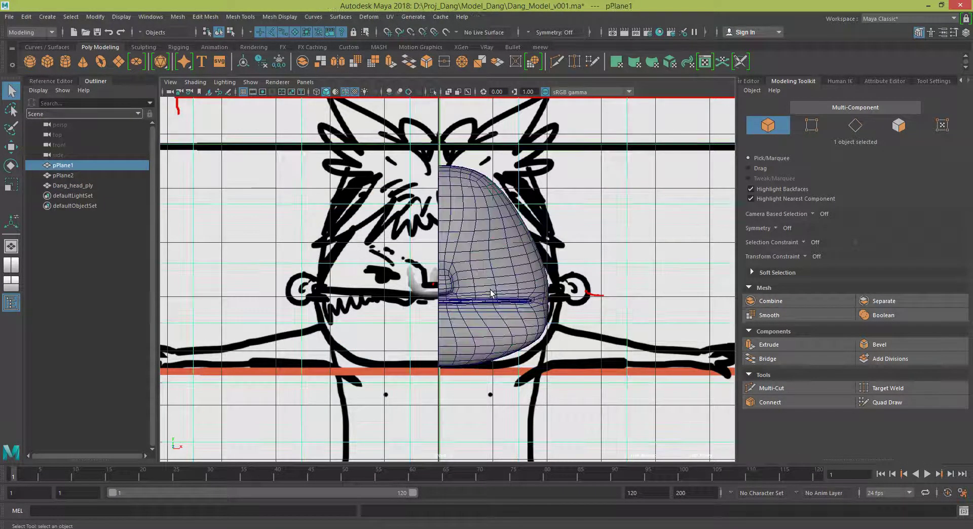
click(488, 297)
scroll(486, 296, up, 2)
scroll(484, 299, up, 2)
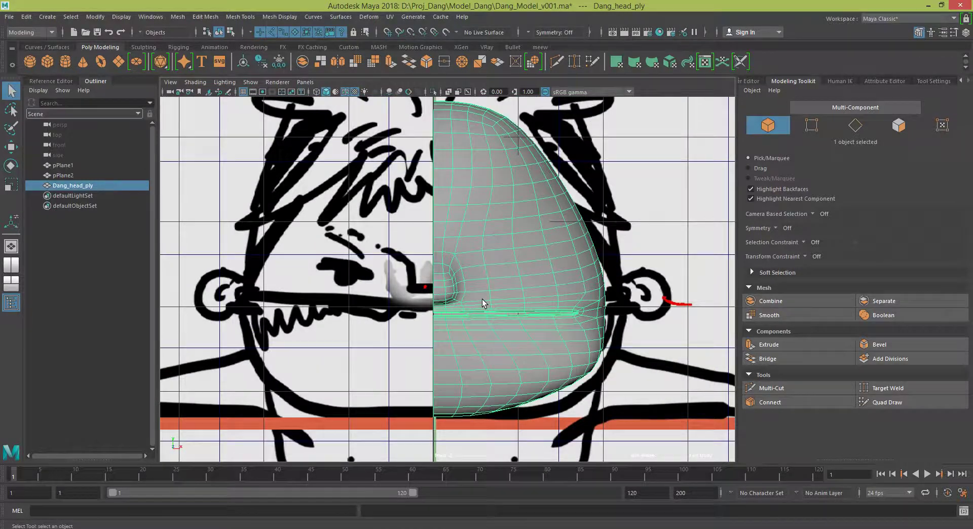
key(4)
alt+middle_drag(556, 245, 521, 282)
right_drag(466, 255, 386, 181)
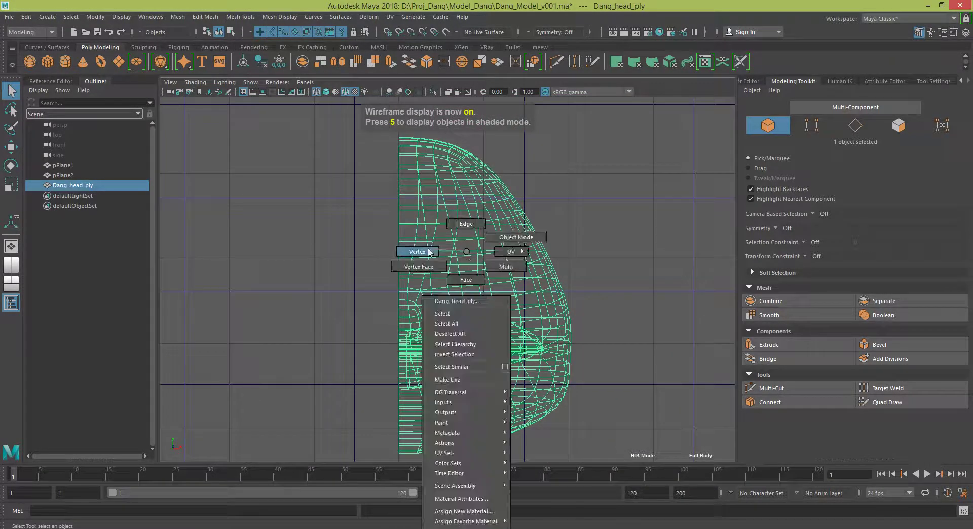
click(393, 185)
scroll(456, 284, down, 3)
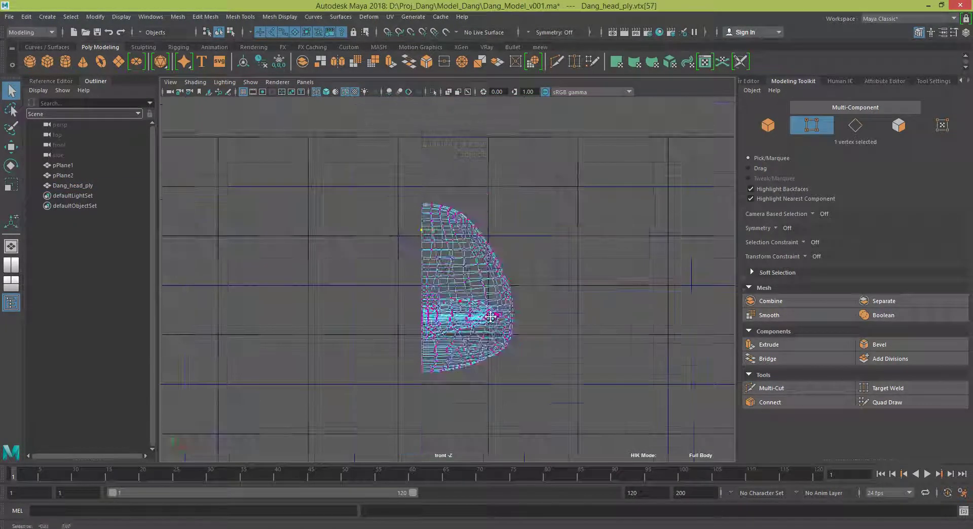
scroll(447, 337, down, 3)
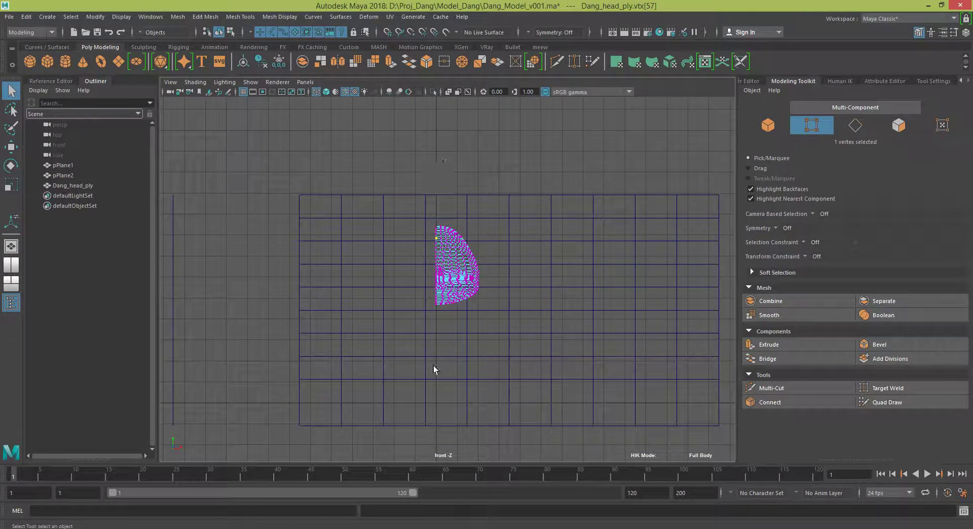
scroll(433, 309, up, 2)
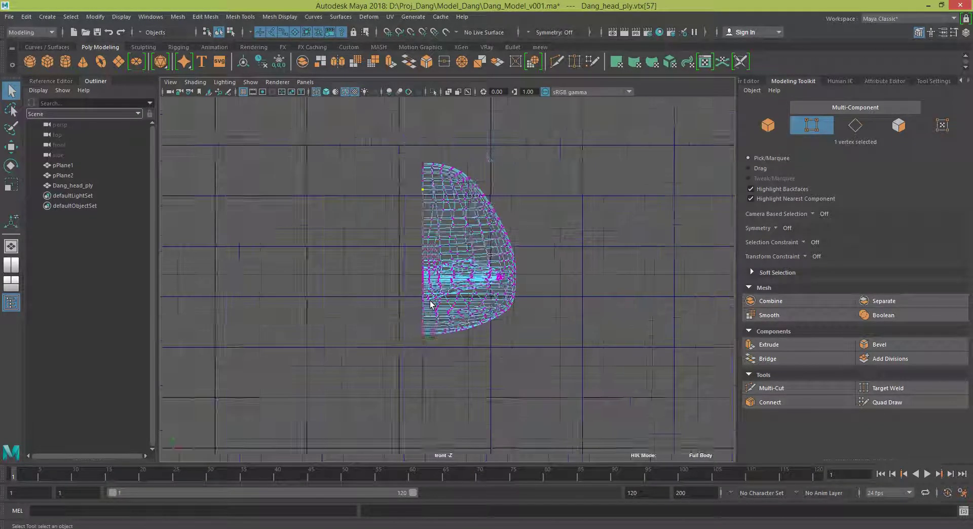
scroll(433, 319, up, 2)
scroll(434, 334, up, 2)
scroll(435, 333, up, 2)
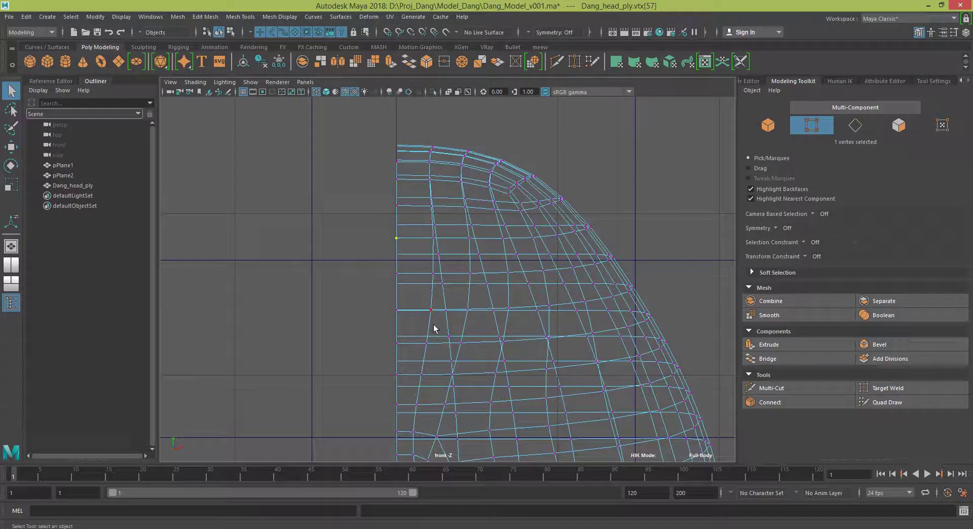
Marquee-select the 11 left-edge vertices and scale them in X into a vertical line
key(w)
drag(387, 300, 414, 320)
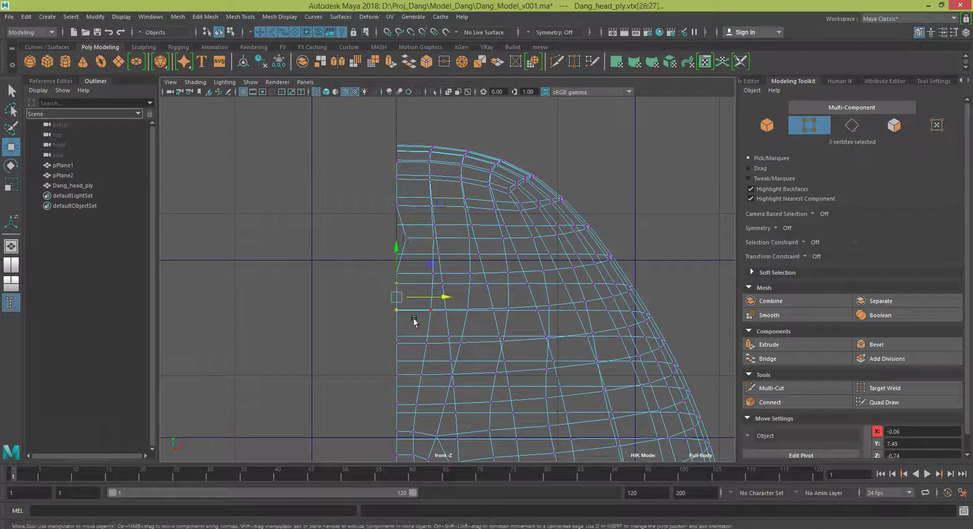
click(343, 325)
scroll(517, 330, down, 3)
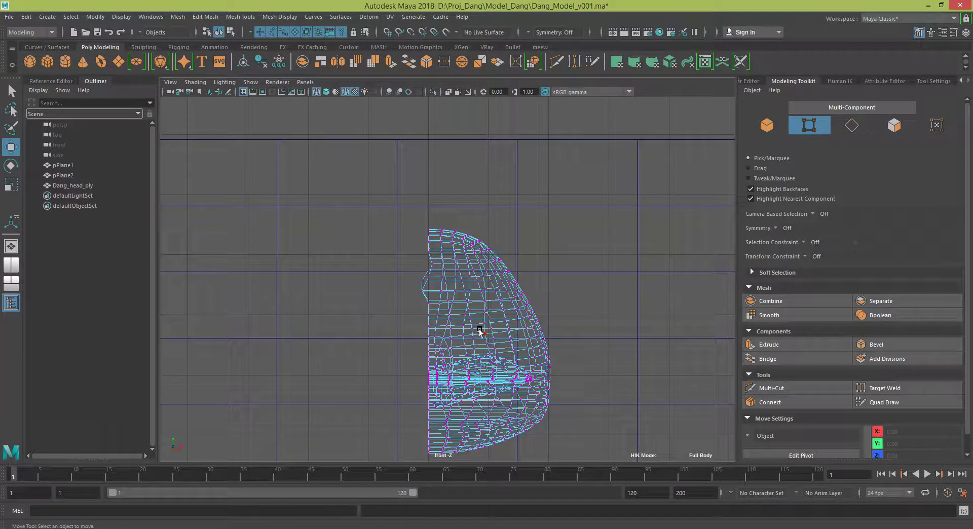
scroll(337, 315, down, 2)
scroll(397, 241, up, 1)
scroll(395, 303, up, 1)
scroll(399, 336, up, 1)
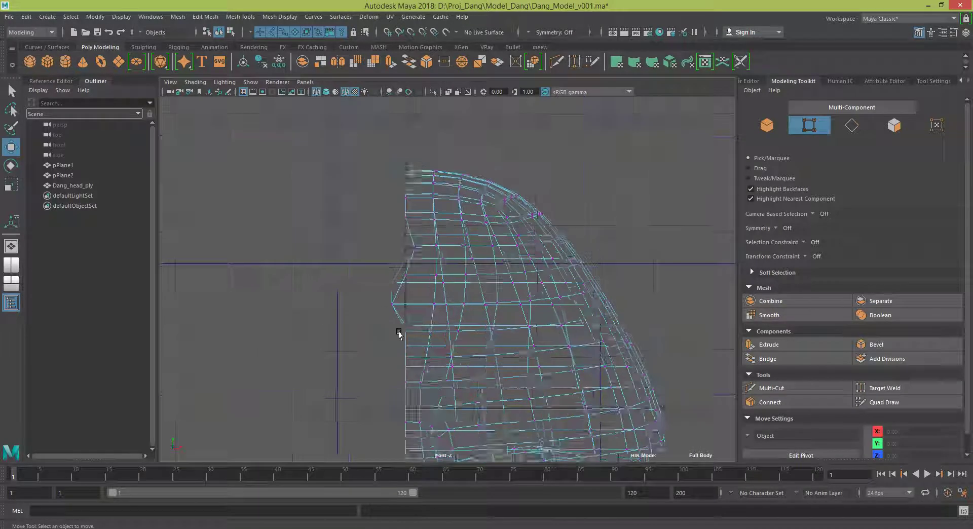
scroll(380, 284, up, 1)
mouse_move(356, 201)
mouse_down()
mouse_move(408, 310)
mouse_move(409, 347)
mouse_move(418, 348)
mouse_up()
key(r)
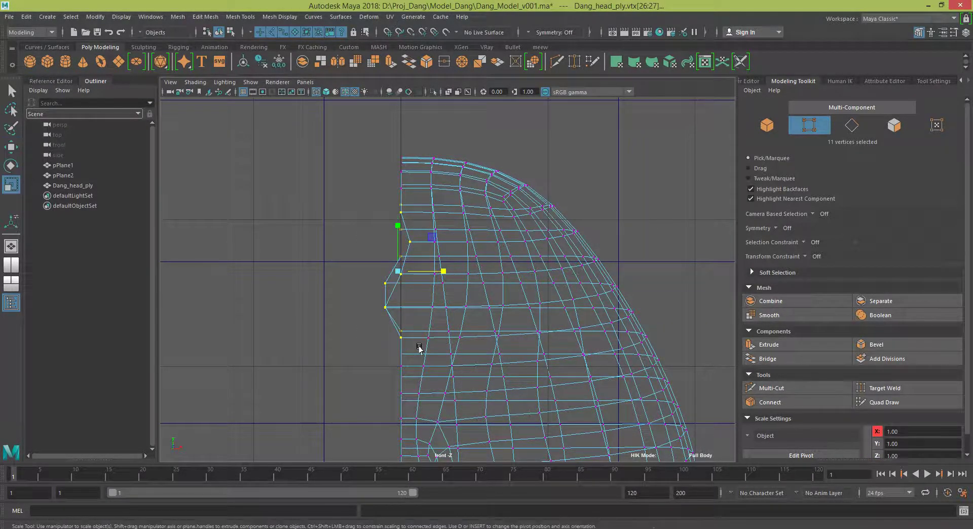
drag(440, 270, 425, 269)
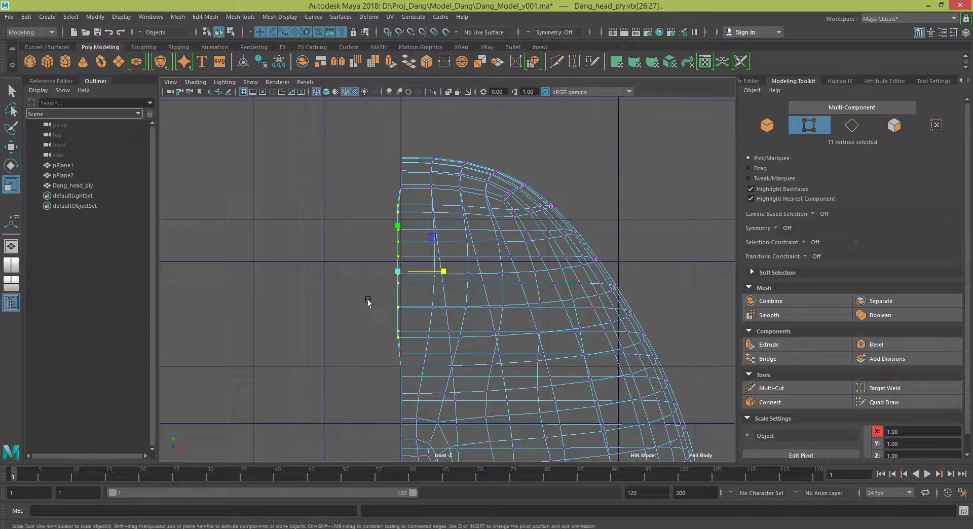
Move the straightened seam vertices onto the X = 0 line
scroll(370, 303, up, 2)
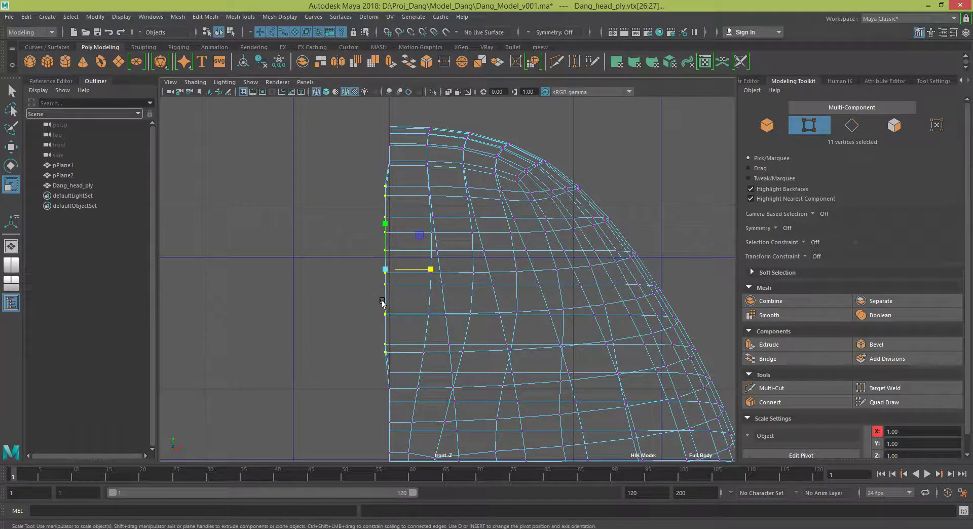
key(w)
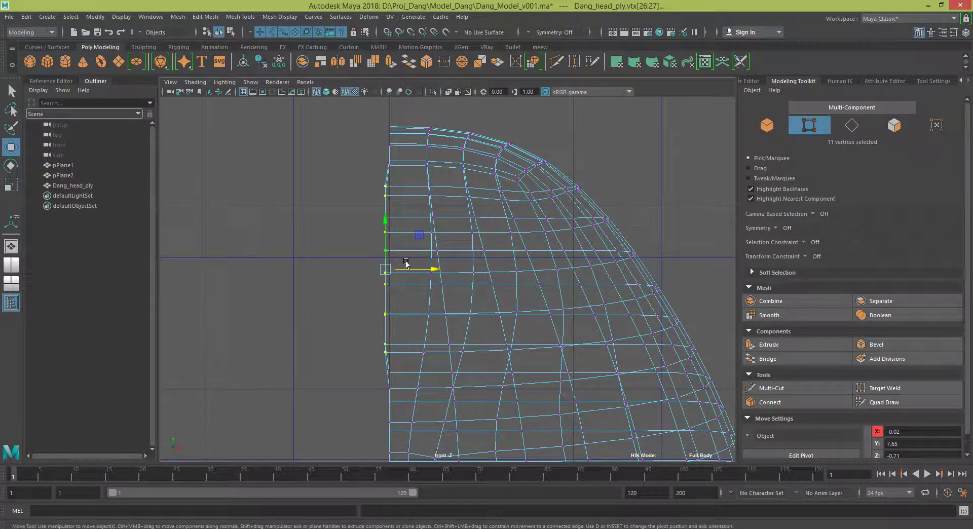
mouse_move(418, 271)
mouse_down()
mouse_move(390, 264)
mouse_move(417, 272)
mouse_up()
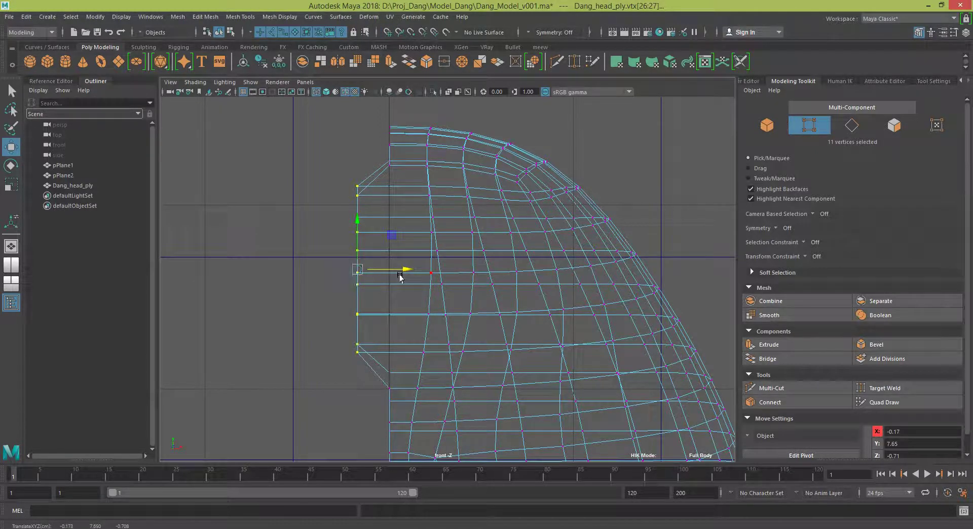
drag(382, 270, 381, 269)
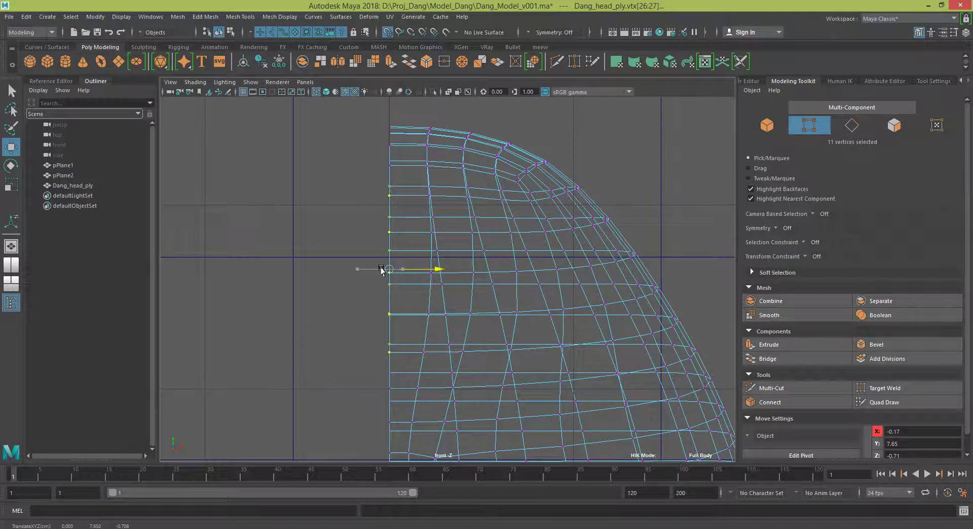
scroll(402, 299, down, 4)
scroll(402, 300, down, 2)
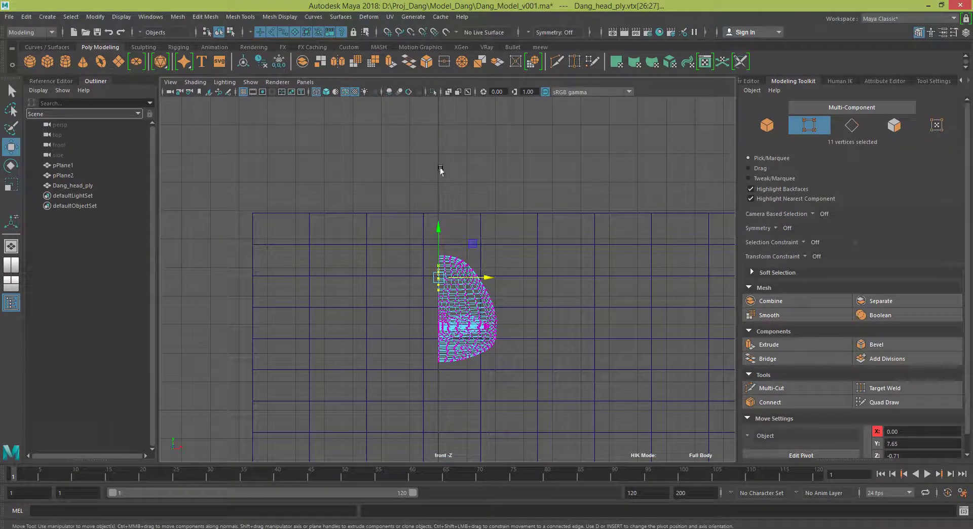
Zoom and pan around the front view to check the straightened seam at X = 0
scroll(448, 390, up, 2)
scroll(450, 381, up, 1)
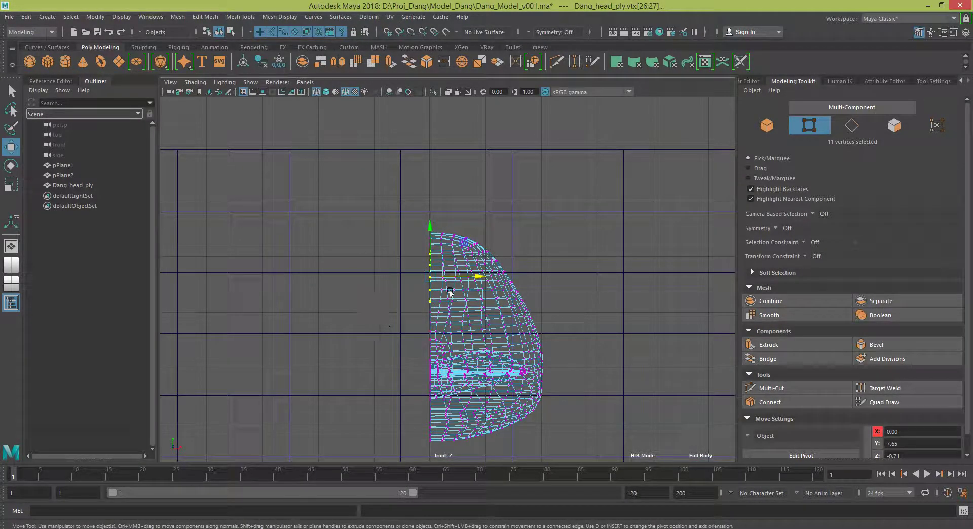
mouse_move(457, 275)
mouse_down()
mouse_move(274, 272)
mouse_move(419, 283)
mouse_up()
scroll(517, 343, down, 2)
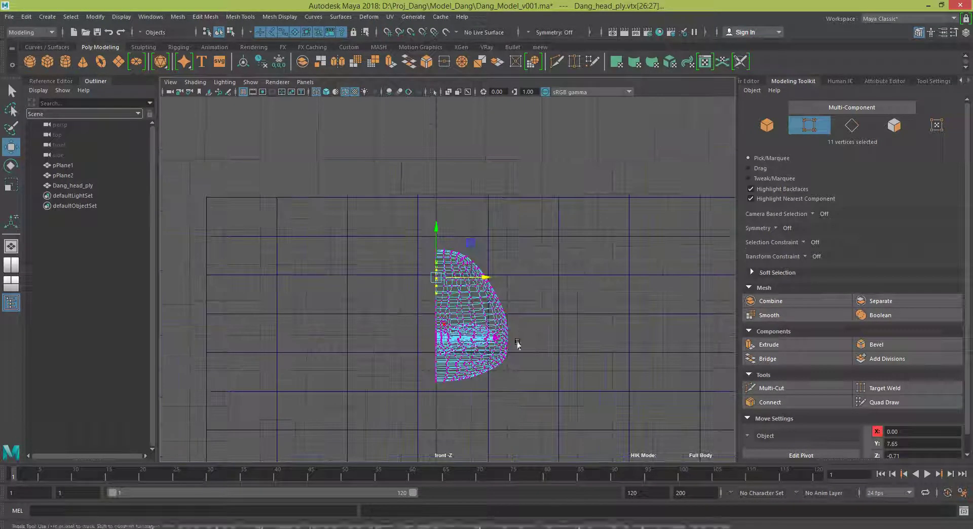
scroll(486, 340, up, 2)
scroll(474, 339, up, 3)
scroll(474, 339, up, 2)
scroll(487, 351, up, 2)
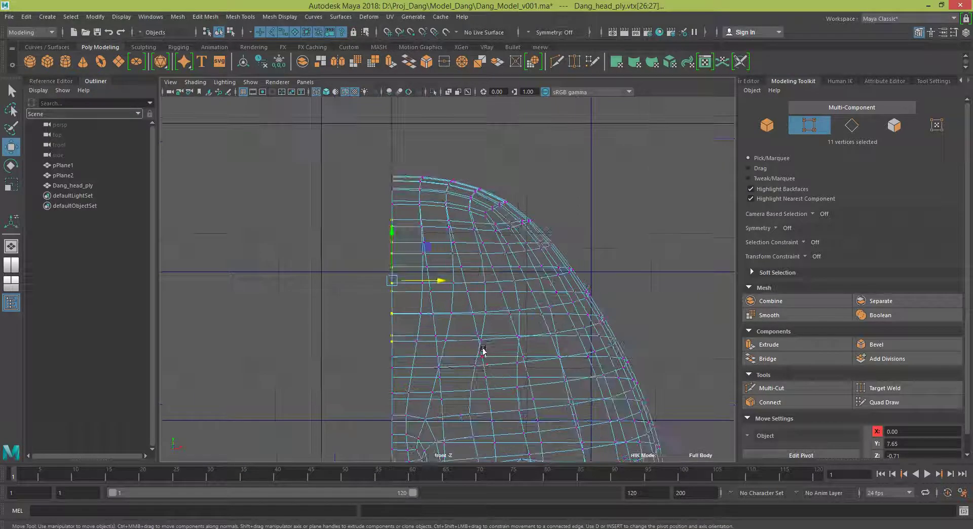
scroll(482, 351, down, 5)
scroll(466, 338, down, 2)
scroll(466, 338, up, 3)
Return Dang_head_ply to Object Mode and select the whole head mesh
right_drag(452, 290, 577, 257)
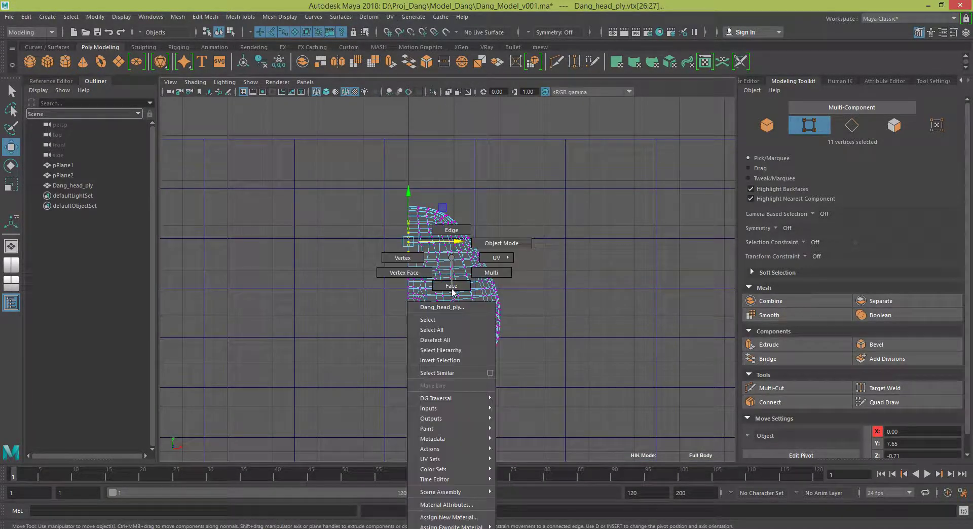
click(464, 273)
scroll(506, 280, up, 2)
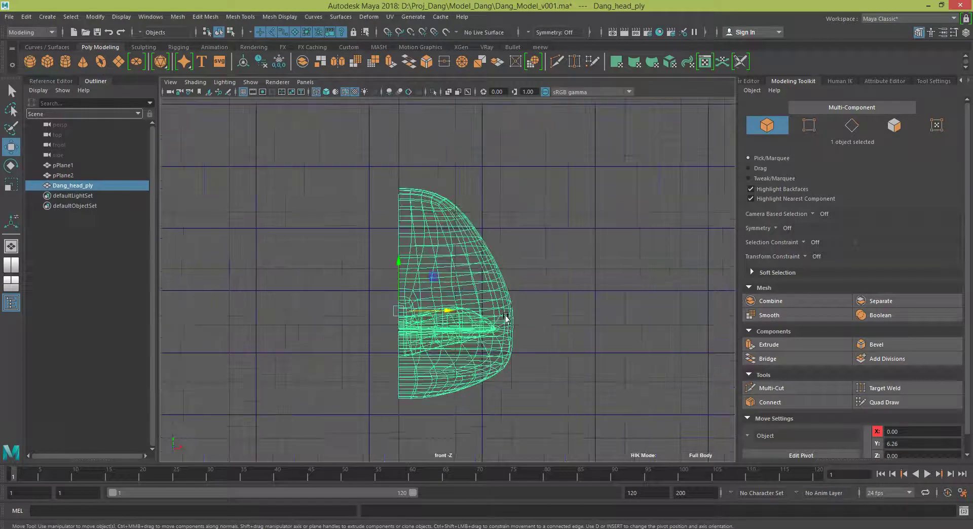
scroll(509, 279, up, 1)
scroll(583, 324, up, 2)
alt+middle_drag(615, 363, 597, 290)
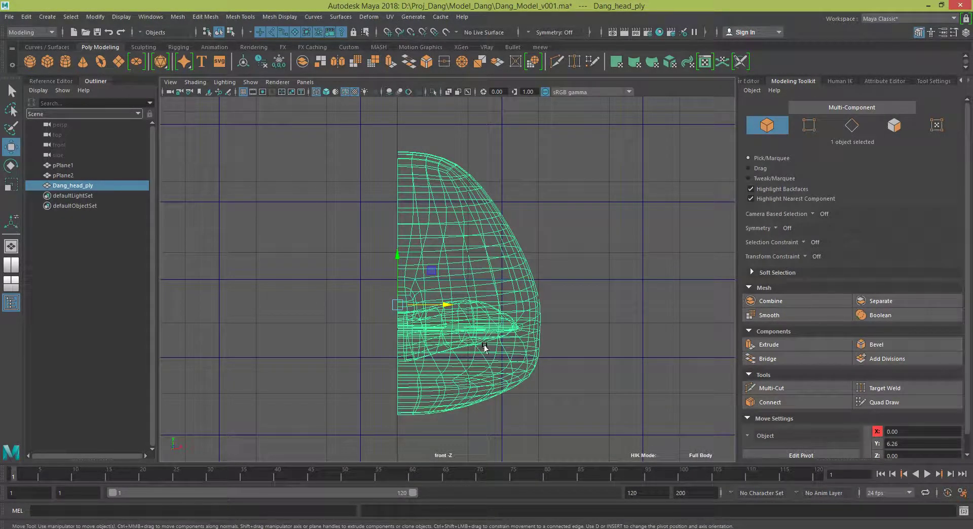
click(11, 18)
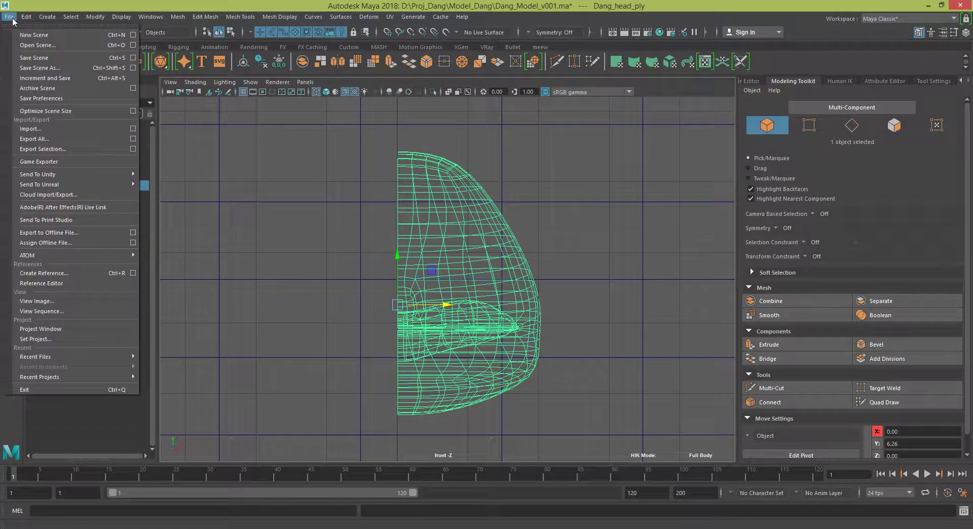
Select only Dang_head_ply and delete its construction history with Edit > Delete by Type > History
click(11, 18)
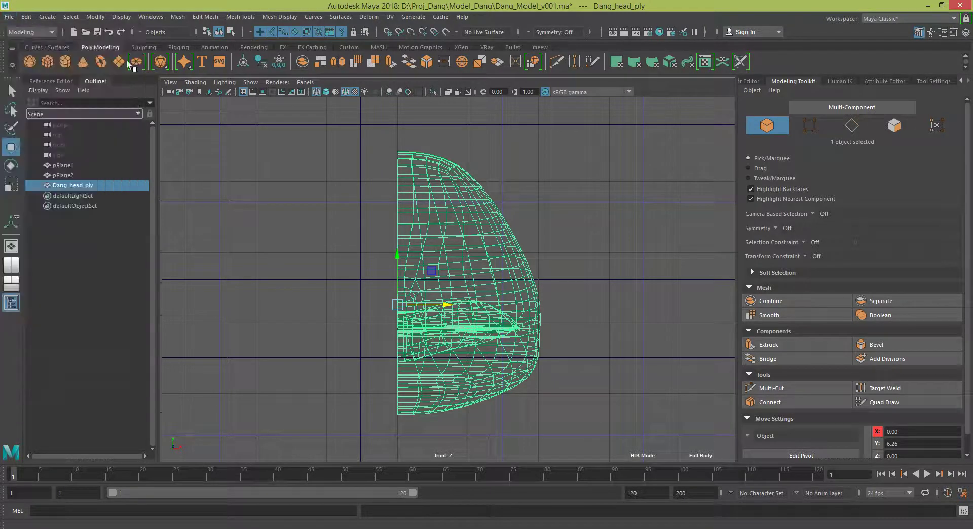
right_click(416, 223)
click(580, 162)
drag(580, 162, 449, 293)
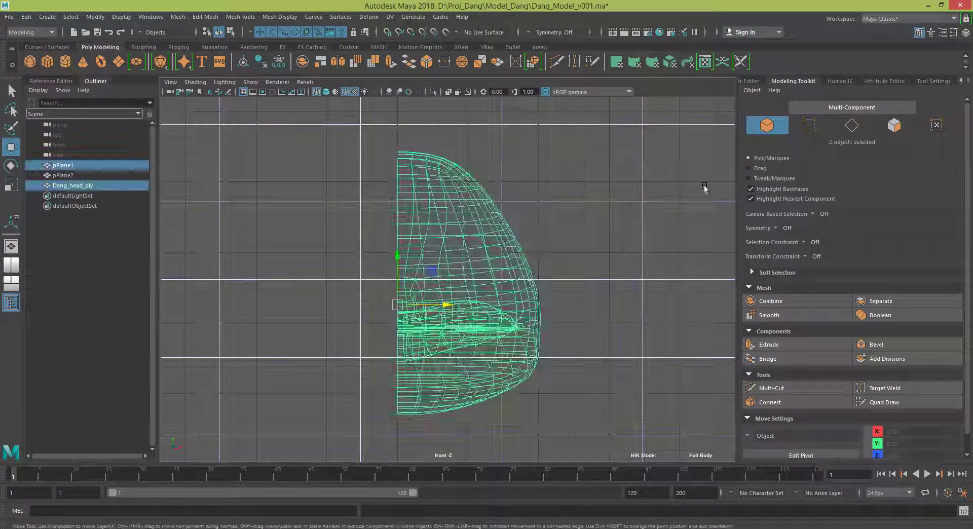
click(965, 33)
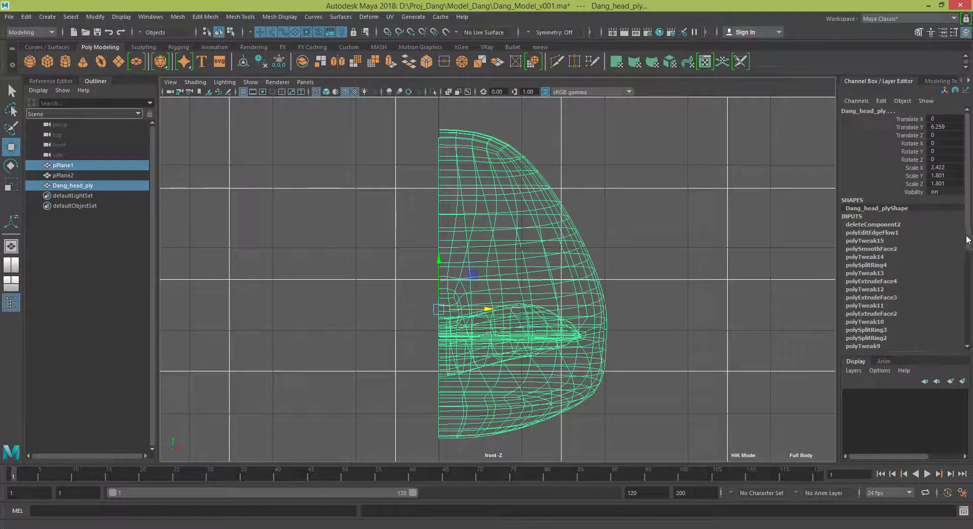
drag(967, 238, 969, 299)
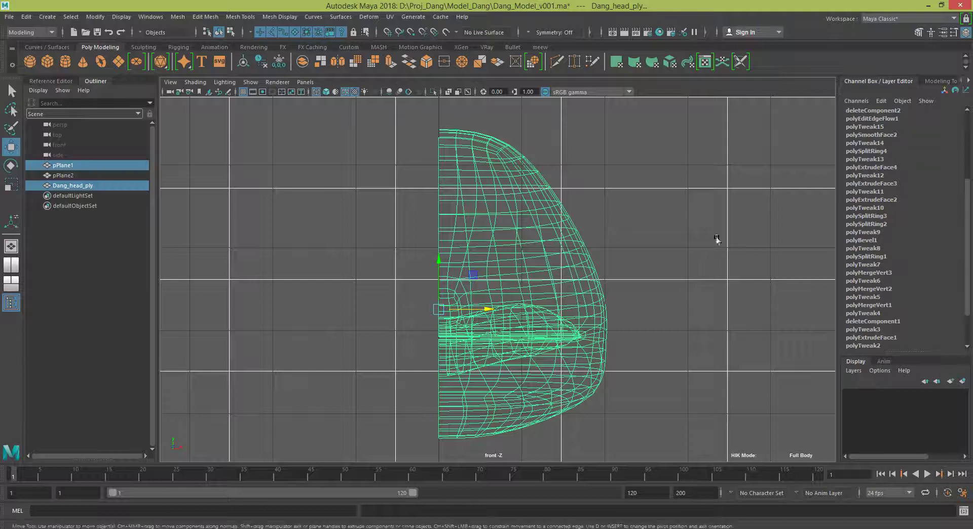
click(588, 273)
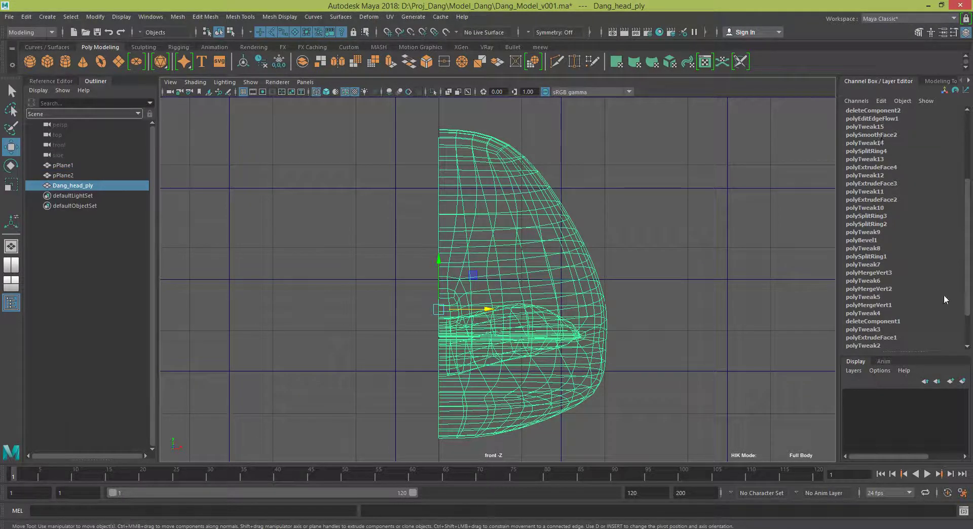
drag(969, 294, 969, 266)
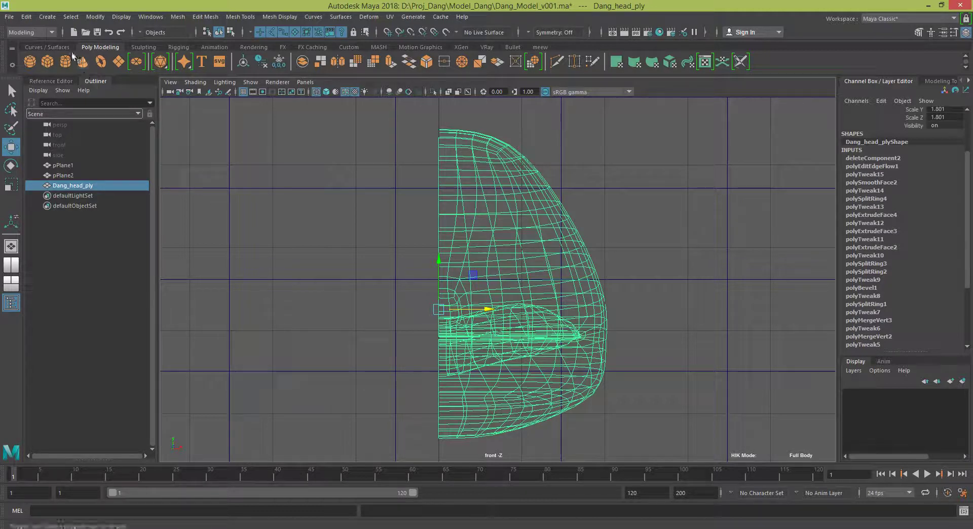
click(95, 17)
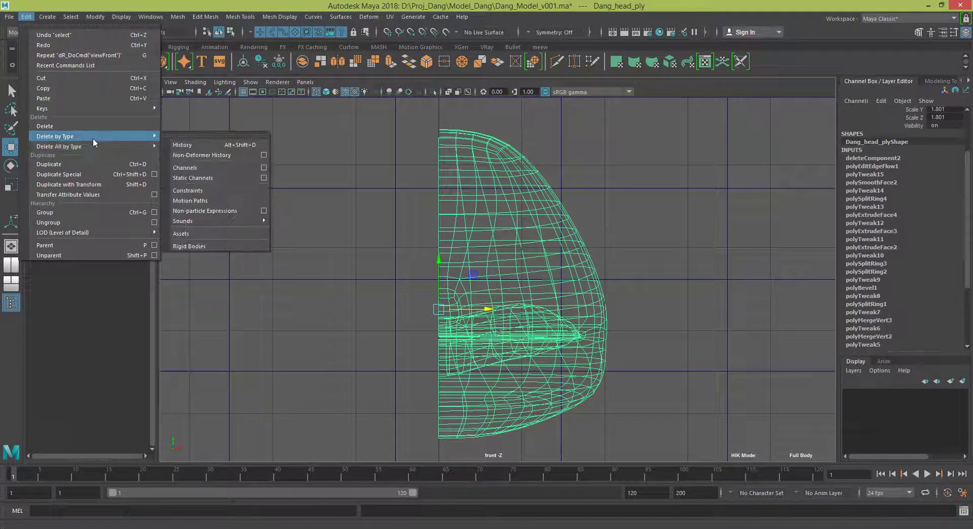
click(182, 147)
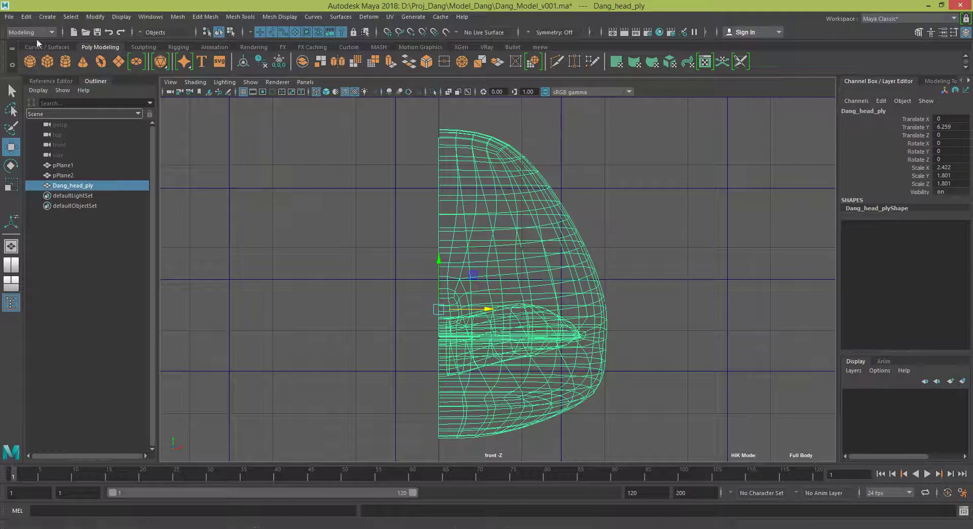
Create mirrored instance Dang_head_ply1 using Duplicate Special with Instance and Scale X -1
click(10, 18)
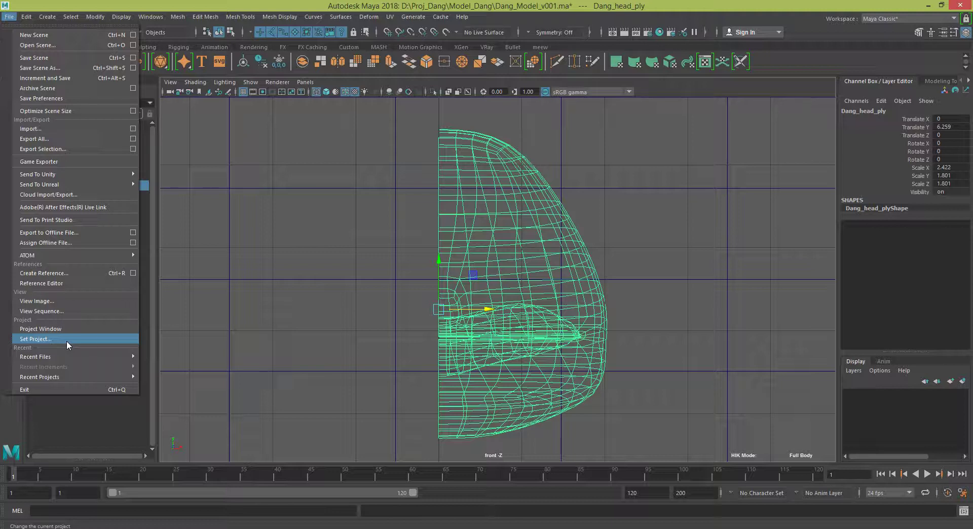
click(26, 17)
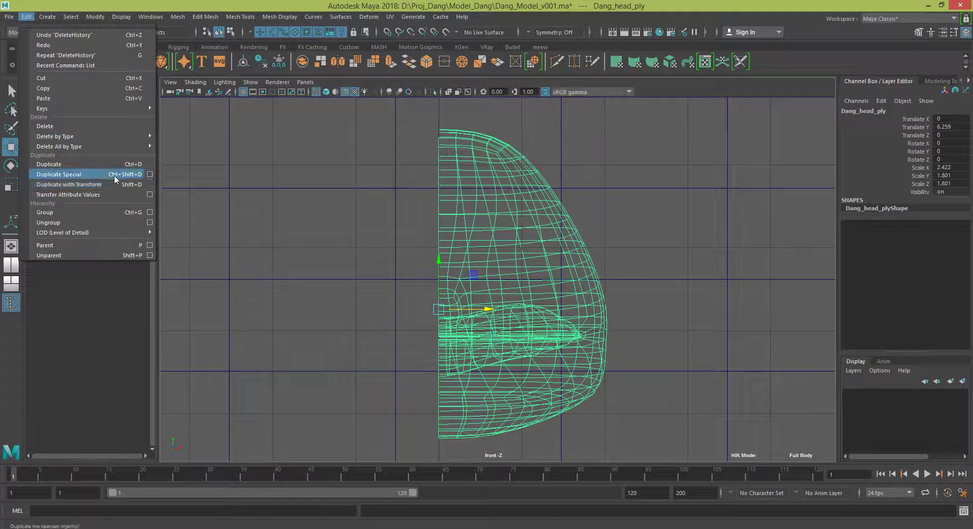
click(150, 174)
drag(493, 124, 635, 136)
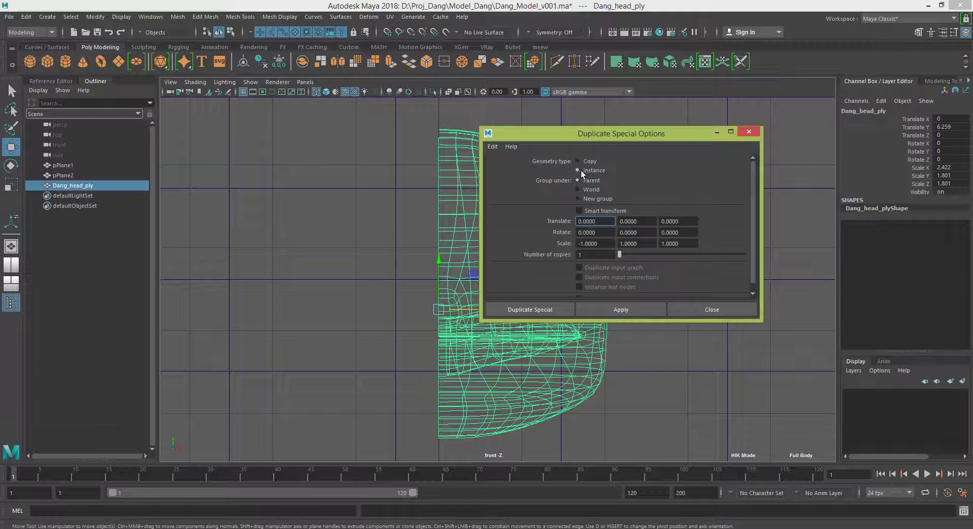
drag(603, 243, 565, 244)
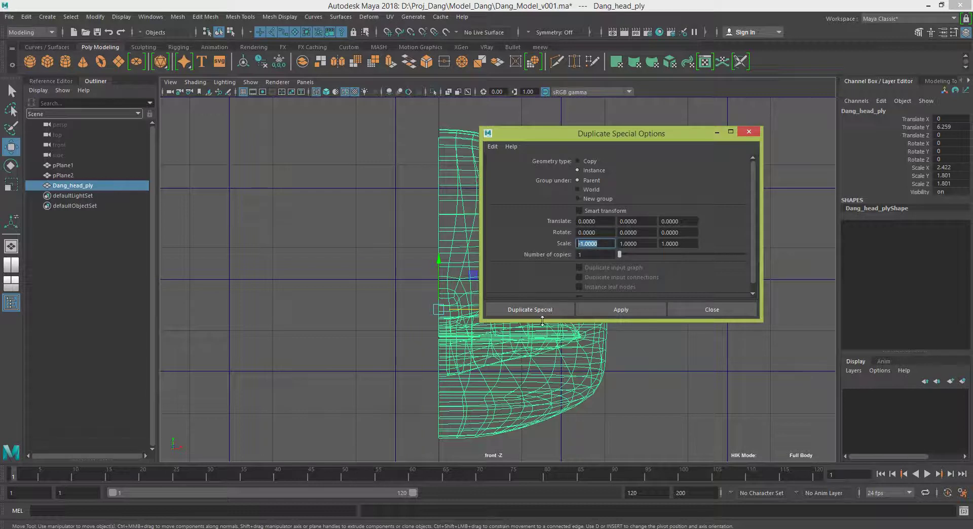
click(531, 310)
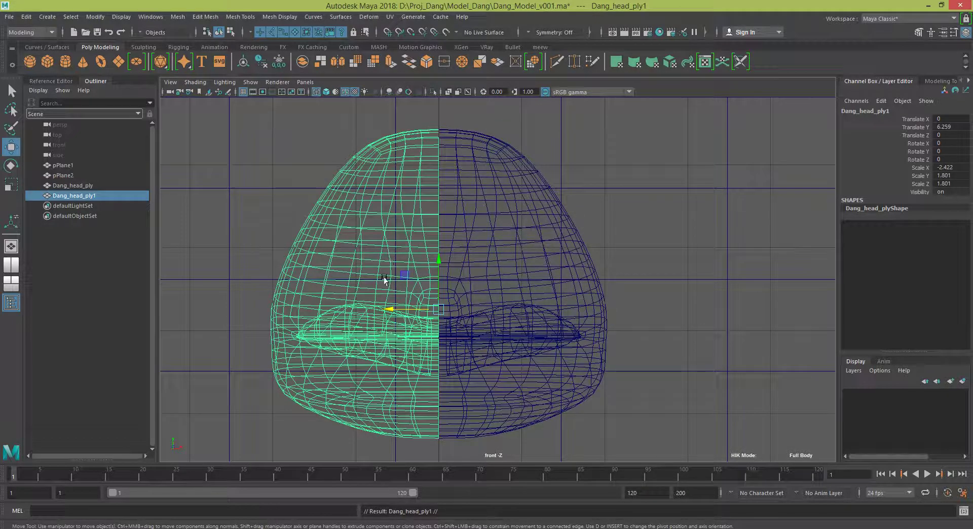
Show the head shaded and switch the original half to face selection
right_drag(512, 243, 544, 270)
key(5)
click(528, 242)
scroll(502, 243, up, 2)
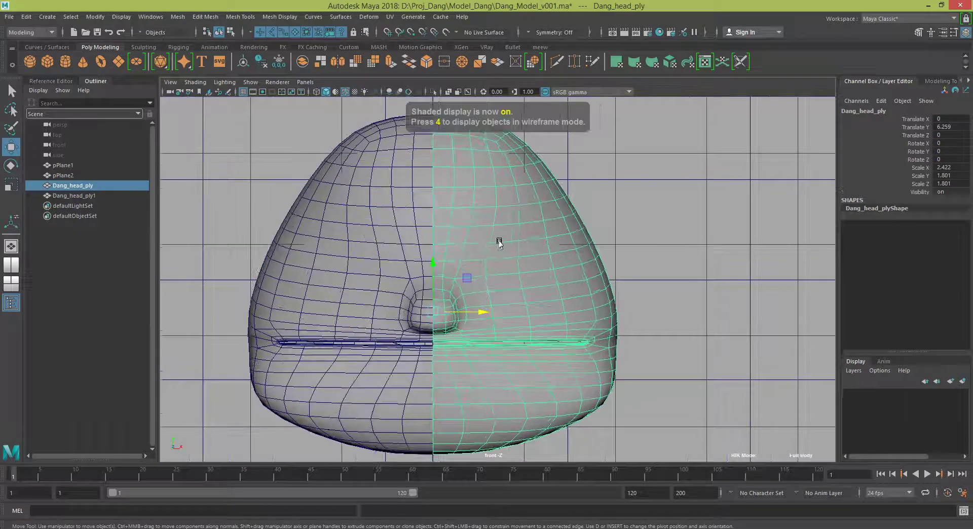
right_drag(499, 243, 499, 257)
Select the band of eye-area faces f[251:256] on the head
click(481, 217)
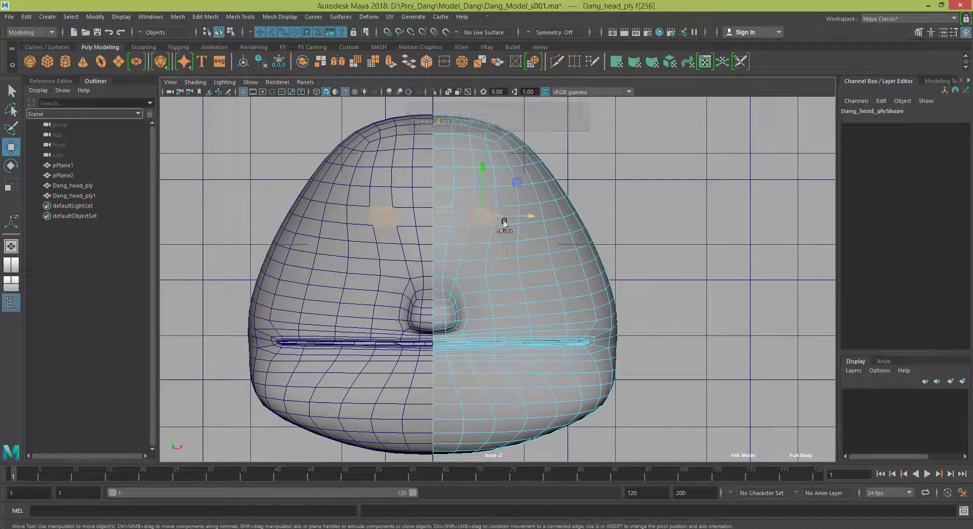
click(478, 236)
shift+click(481, 251)
shift+click(502, 265)
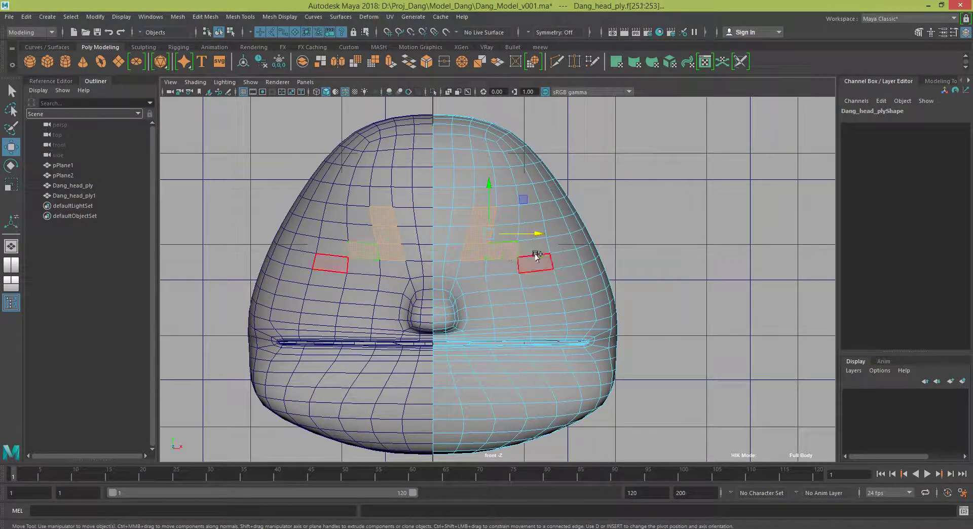
shift+click(533, 247)
shift+click(529, 213)
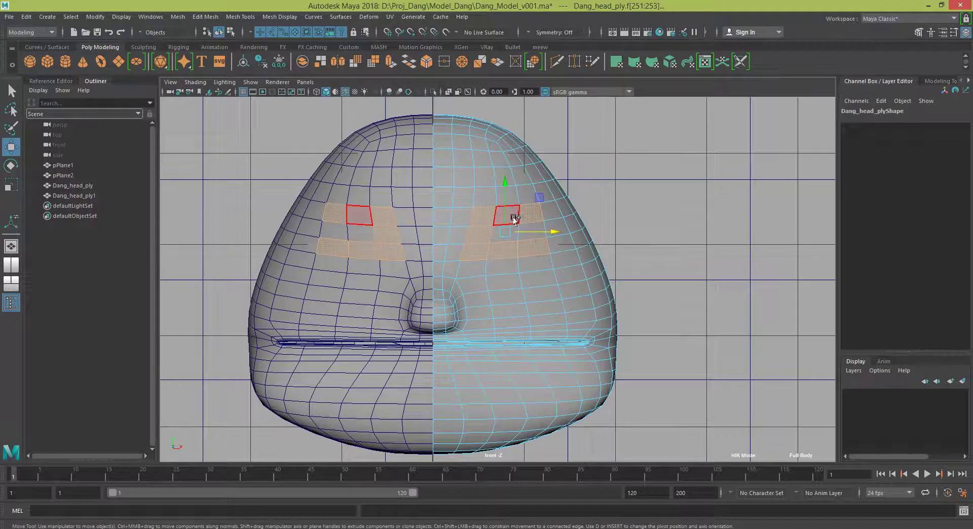
shift+click(513, 219)
shift+click(528, 230)
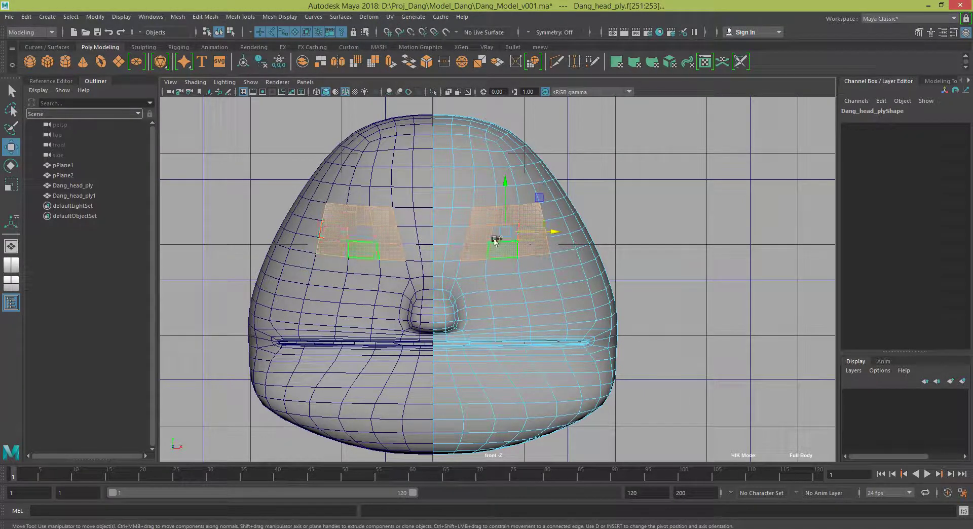
shift+click(496, 236)
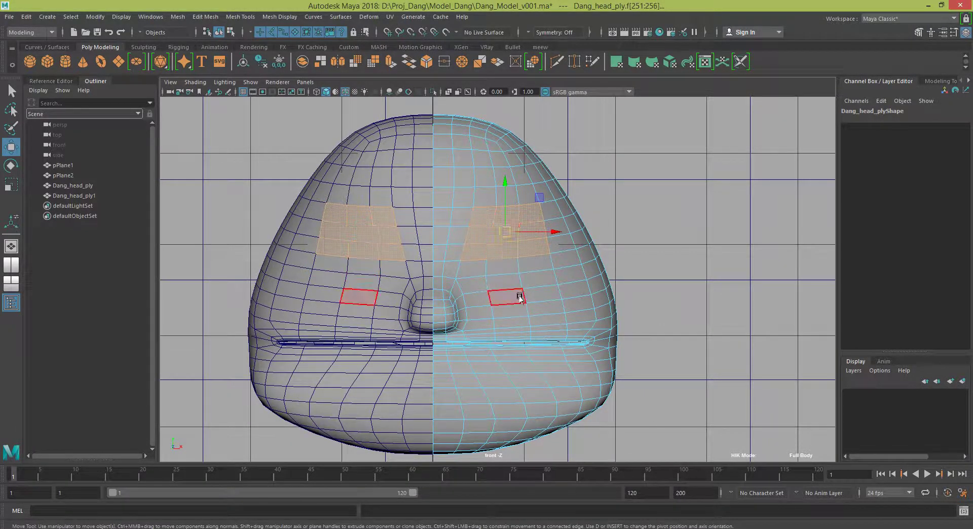
scroll(520, 298, down, 1)
scroll(500, 325, up, 1)
scroll(596, 289, down, 3)
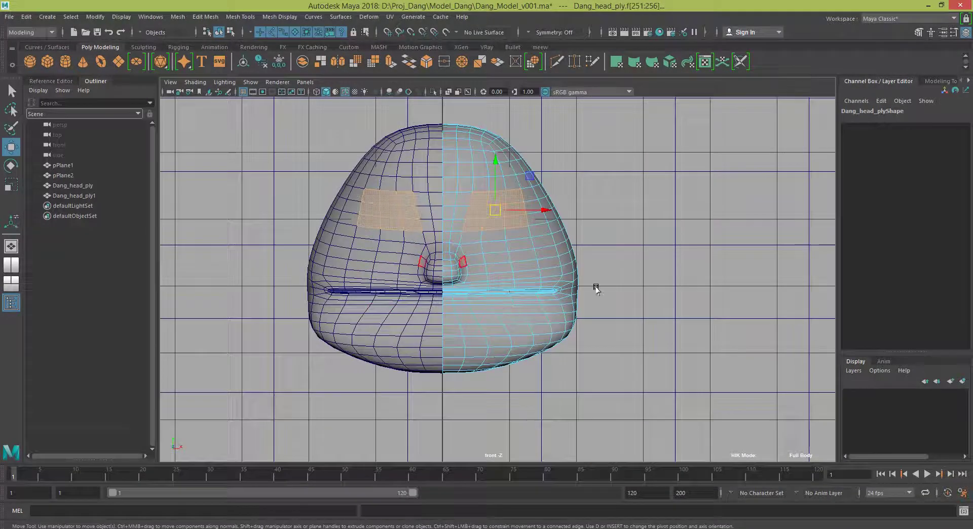
scroll(395, 268, up, 2)
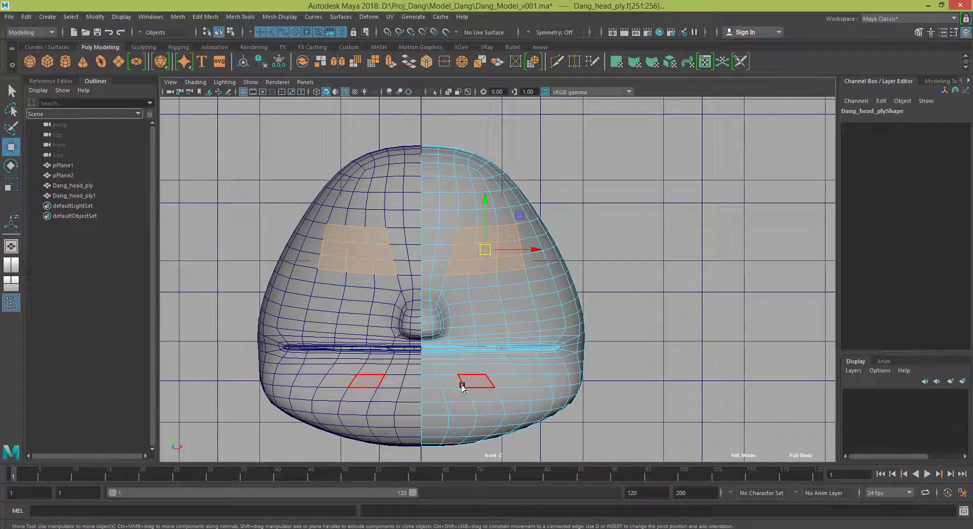
scroll(462, 386, down, 3)
scroll(467, 388, down, 2)
scroll(506, 380, up, 1)
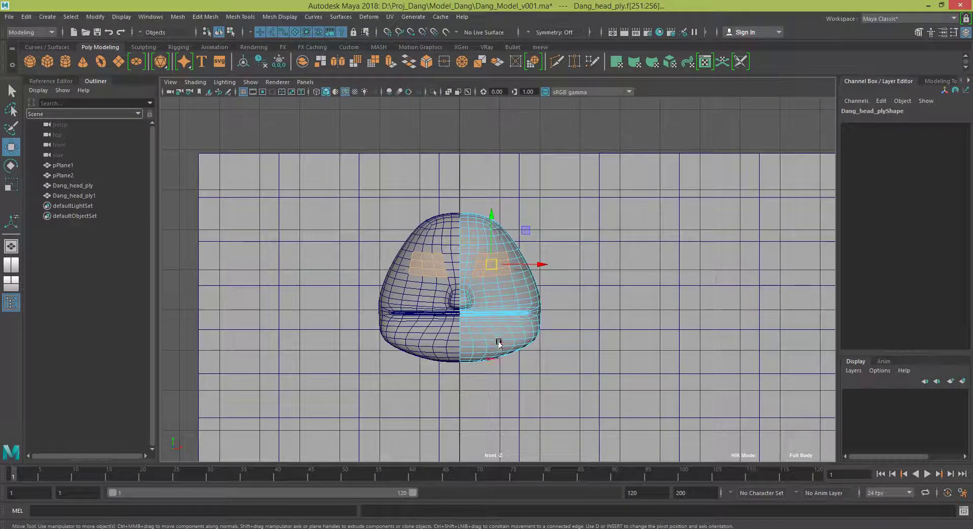
Turn on textured display to show the reference sketches and pick two eye-area faces
key(6)
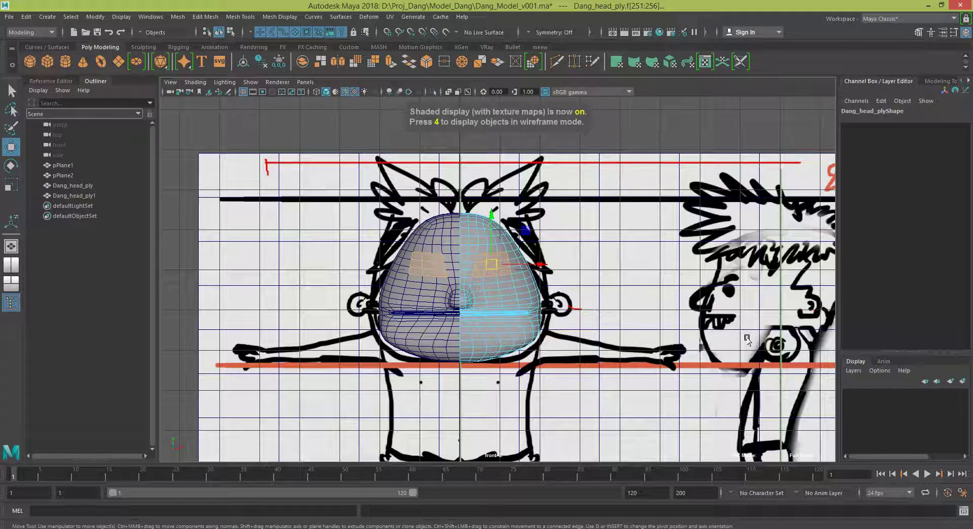
scroll(492, 304, up, 1)
scroll(491, 304, up, 1)
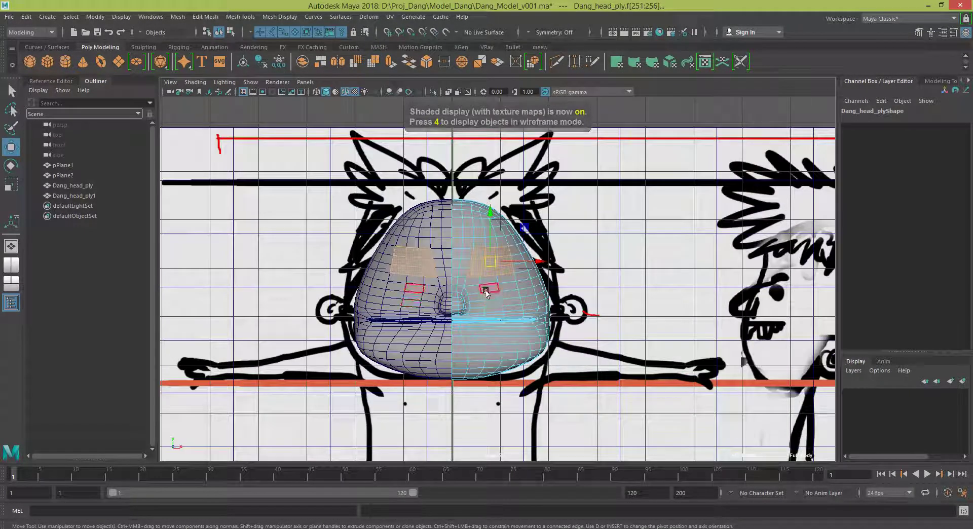
click(488, 289)
shift+click(491, 299)
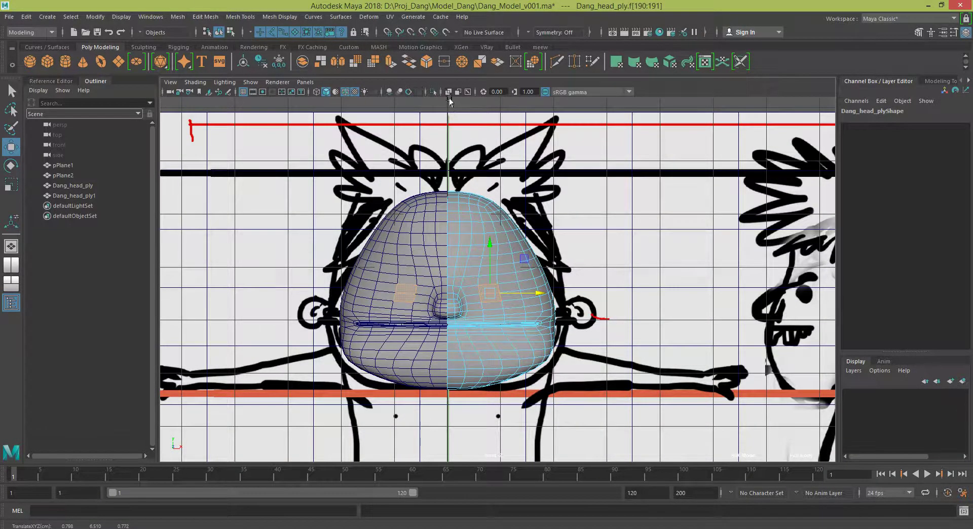
Switch to wireframe and select a block of faces around the right eye
key(4)
scroll(479, 320, up, 2)
scroll(486, 324, up, 2)
scroll(489, 325, up, 2)
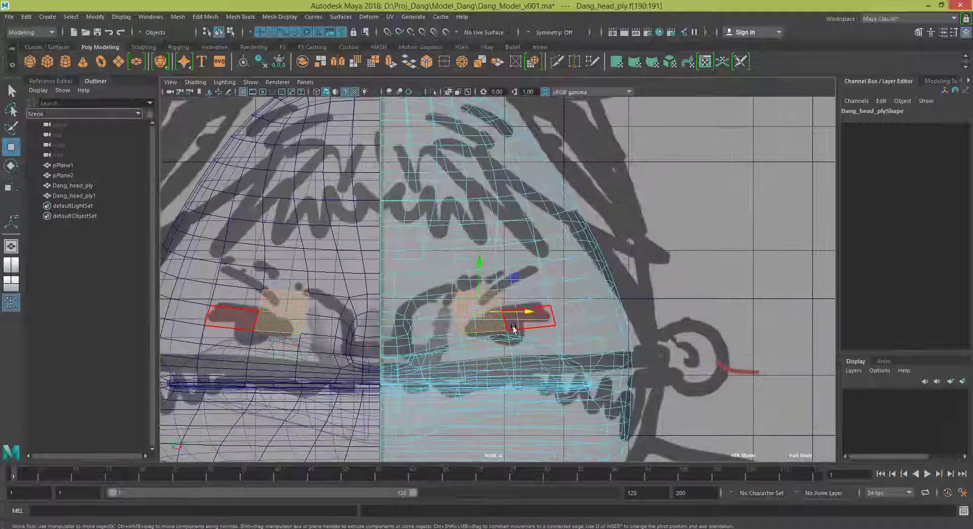
click(522, 325)
shift+click(481, 318)
shift+click(482, 340)
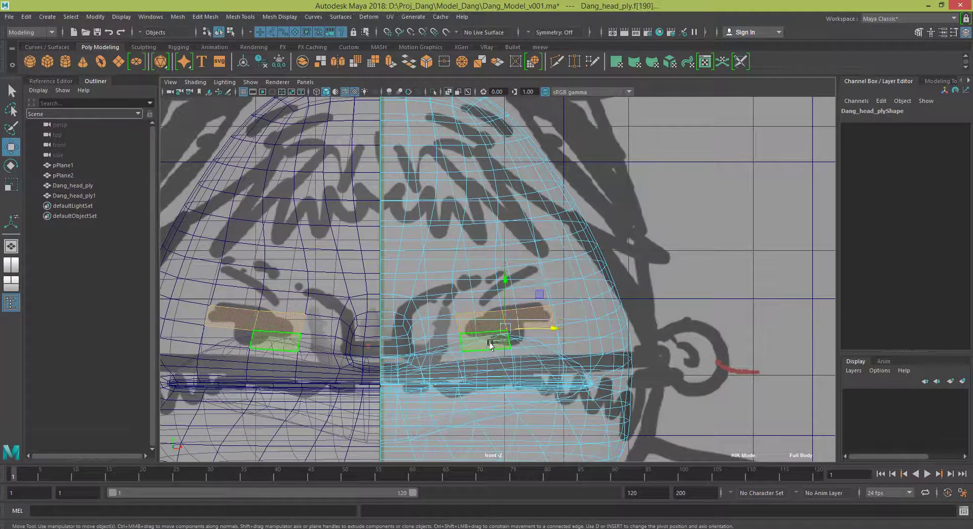
shift+click(530, 340)
scroll(562, 324, down, 4)
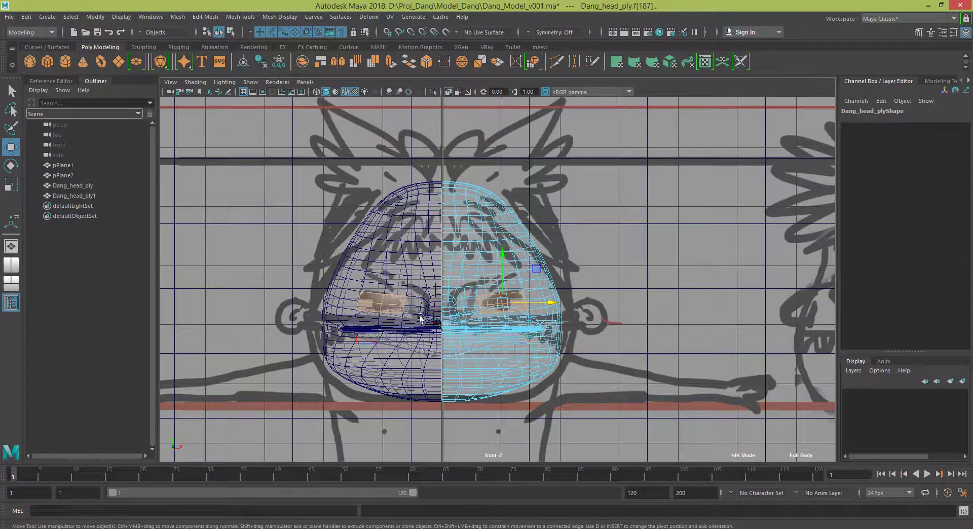
In the side view, add another face around the eye socket
key(space)
drag(424, 318, 477, 316)
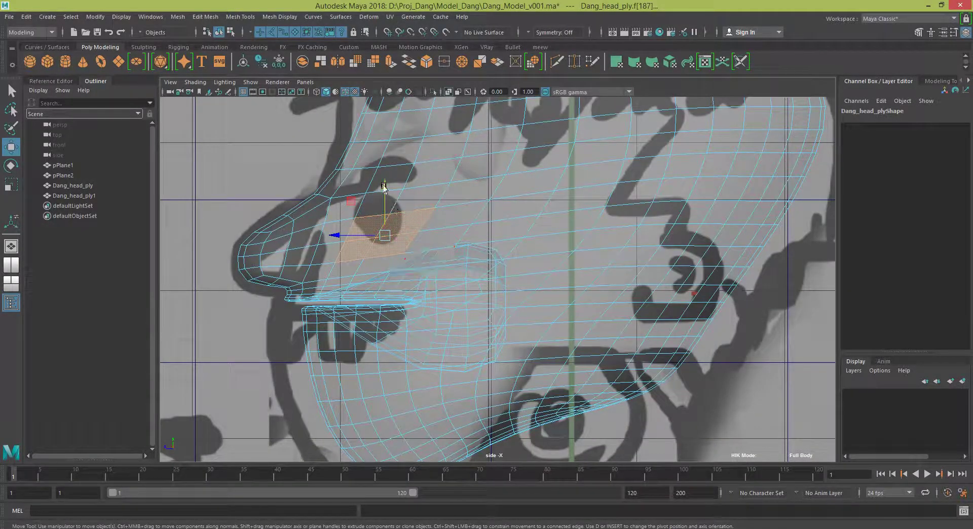
scroll(402, 267, down, 5)
scroll(421, 267, up, 3)
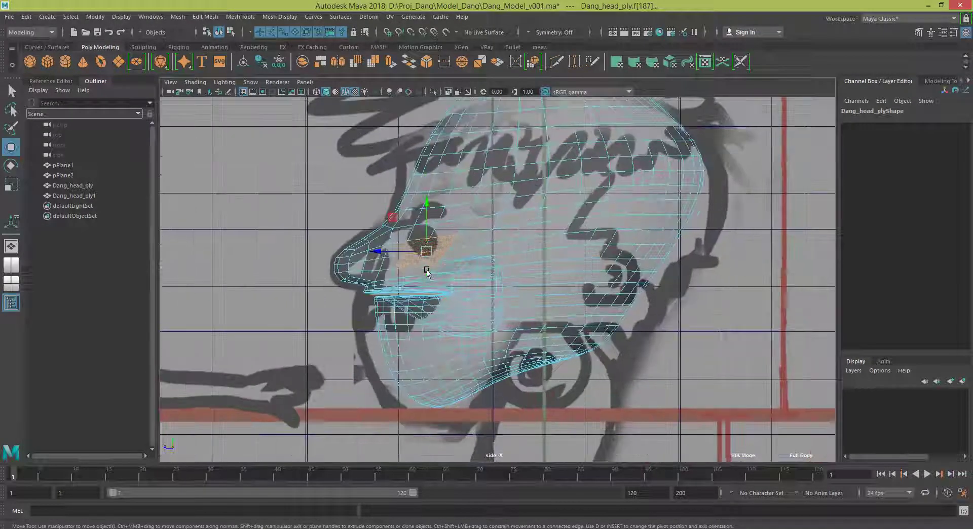
scroll(427, 272, up, 2)
scroll(426, 272, up, 2)
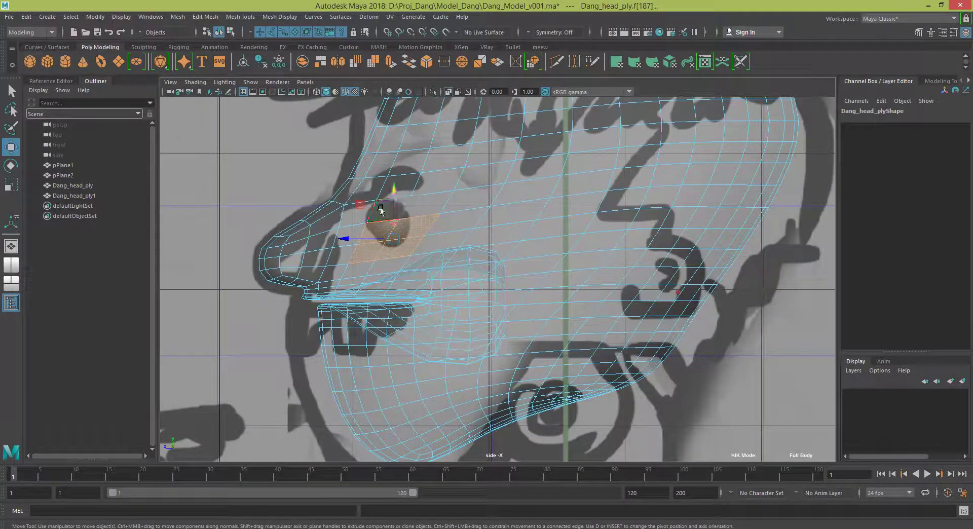
shift+click(421, 204)
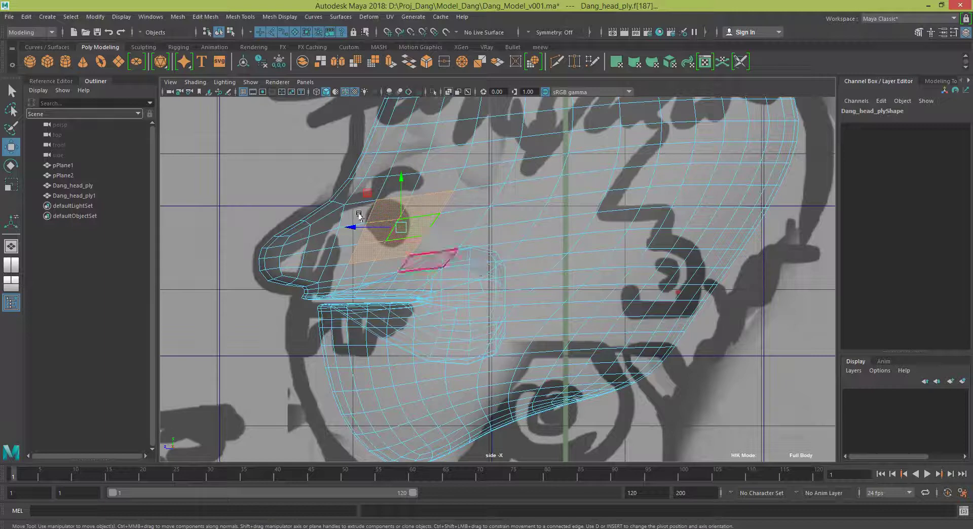
Return to the perspective view and recentre the head
key(space)
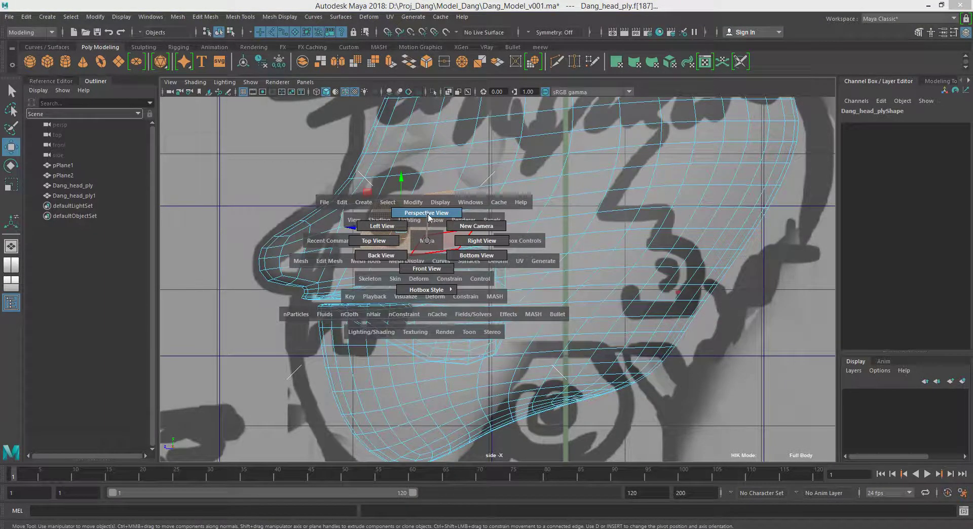
drag(426, 245, 426, 213)
scroll(604, 306, up, 3)
scroll(604, 306, up, 3)
alt+middle_drag(604, 306, 549, 324)
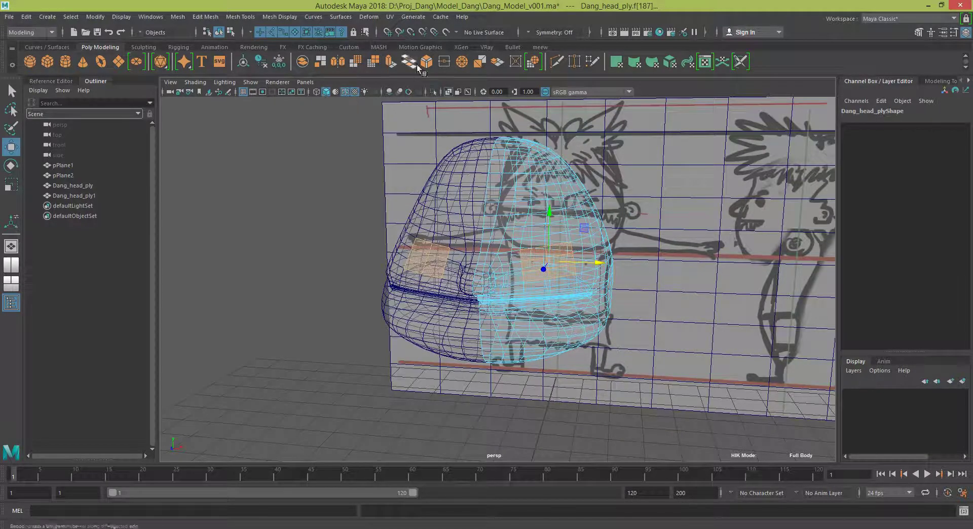
Restore smooth shading and orbit to a frontal view of the eye faces
mouse_move(458, 101)
alt+mouse_down()
mouse_move(565, 300)
mouse_move(533, 261)
alt+mouse_up()
key(5)
scroll(566, 300, up, 3)
scroll(566, 300, up, 3)
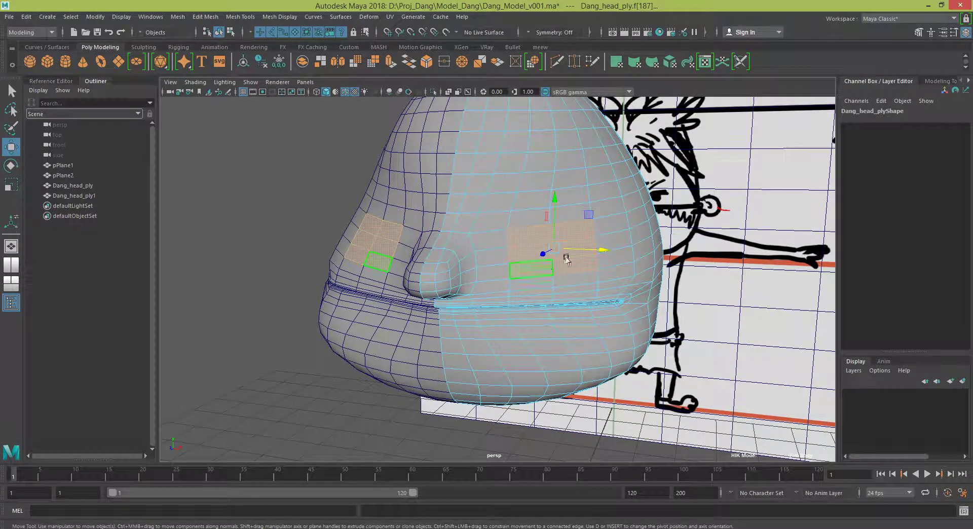
alt+drag(546, 261, 545, 263)
alt+drag(544, 267, 548, 256)
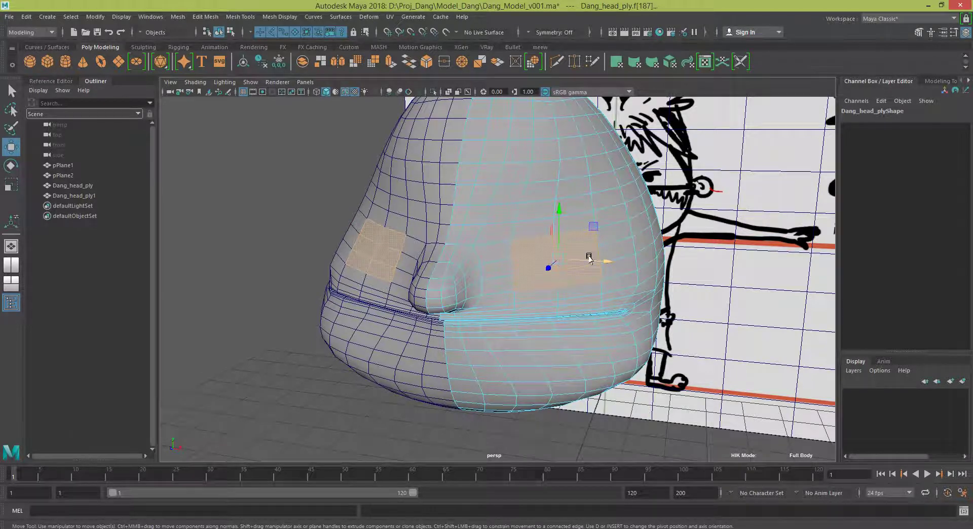
In Edge mode, select four side-of-head edges and move them along X
right_click(562, 255)
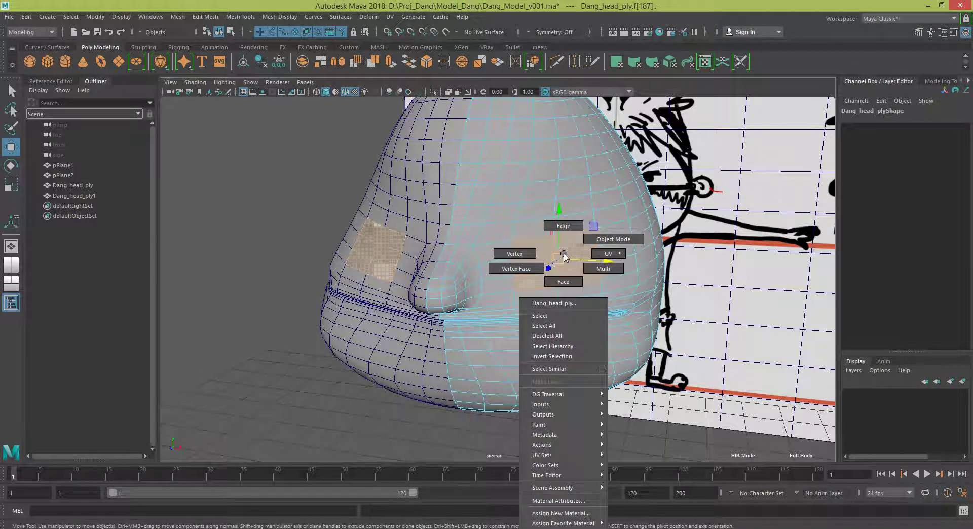
click(565, 226)
click(539, 238)
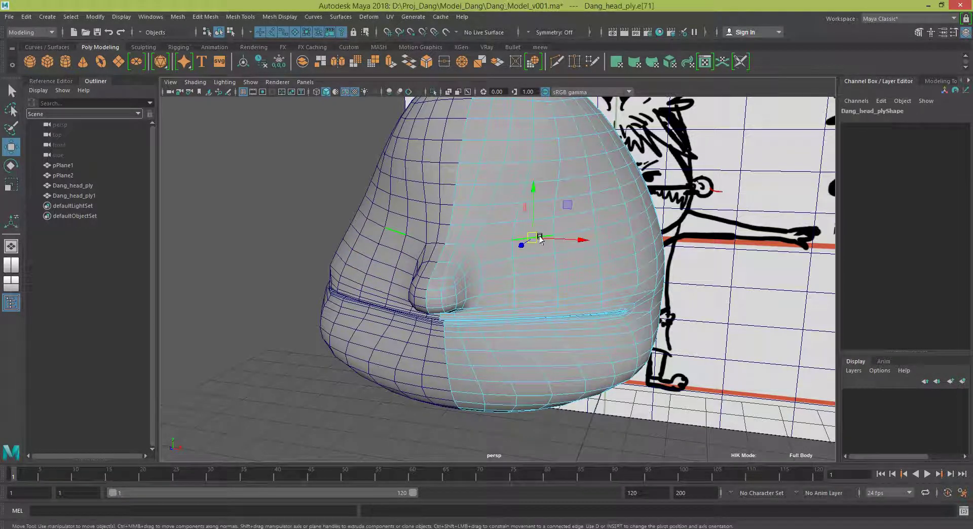
shift+click(592, 236)
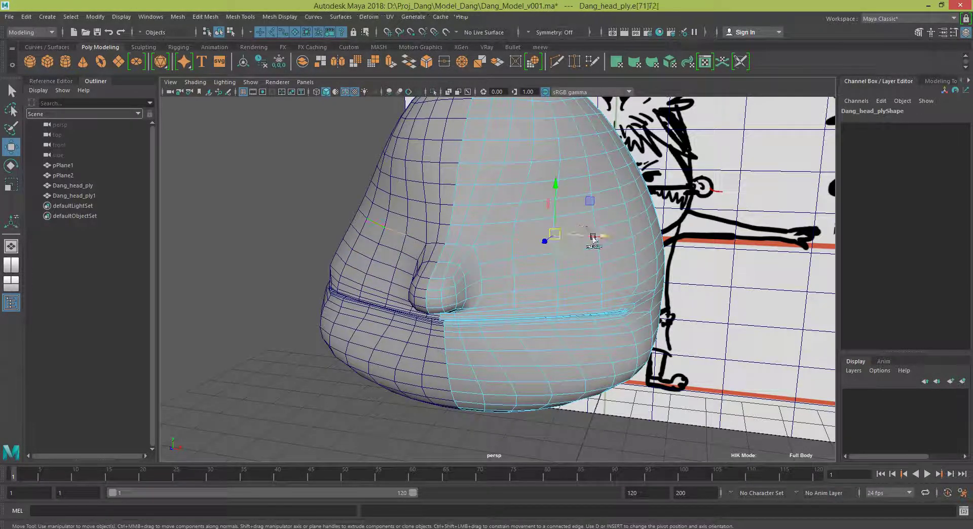
shift+click(513, 274)
shift+click(532, 289)
middle_drag(565, 285, 586, 285)
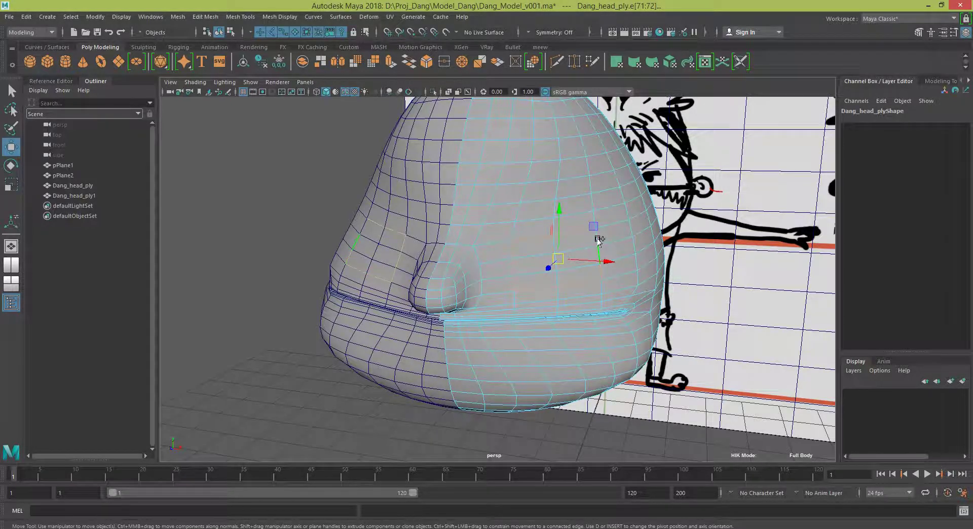
Apply Edit Edge Flow to smooth the selected edges
alt+drag(580, 318, 581, 280)
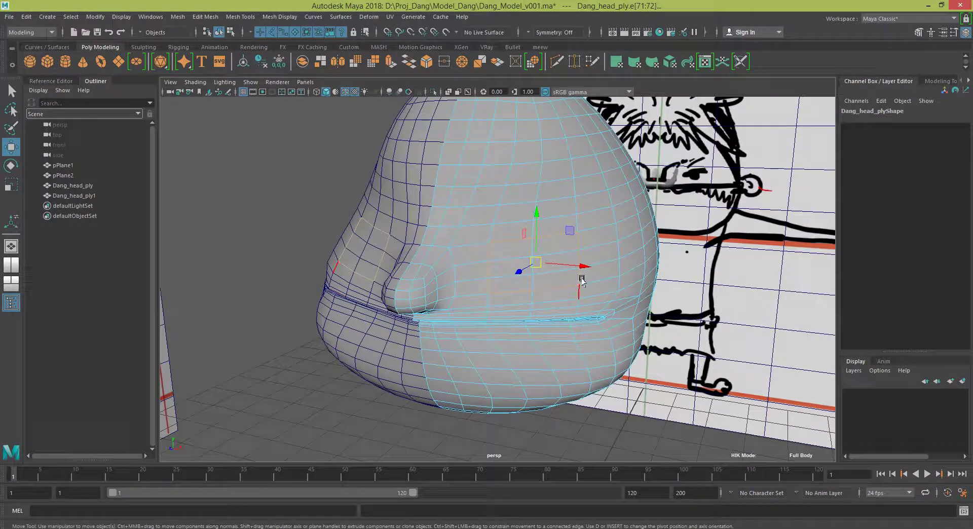
shift+right_drag(576, 253, 594, 349)
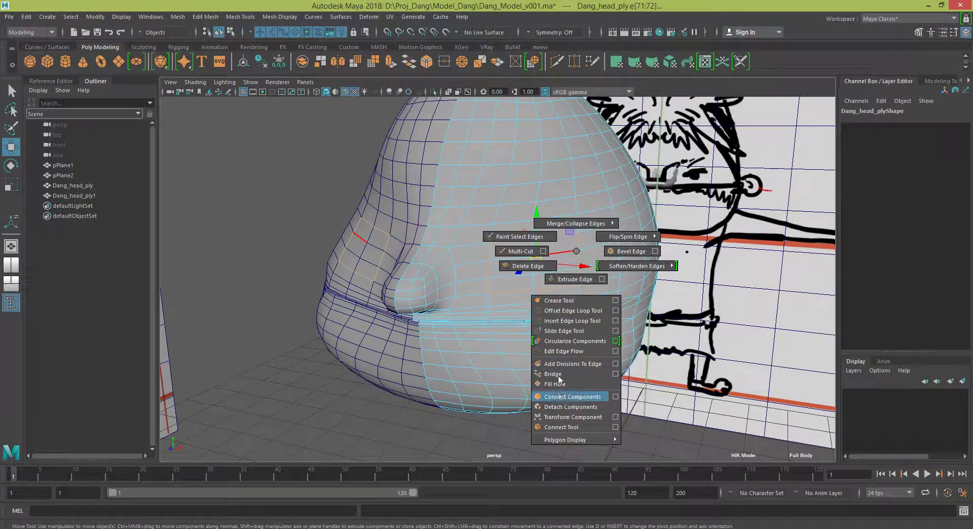
click(584, 351)
Select cheek face f[187] and extrude it
mouse_move(537, 272)
alt+mouse_down()
mouse_move(552, 289)
mouse_move(472, 300)
mouse_move(504, 369)
alt+mouse_up()
mouse_move(427, 324)
alt+mouse_down()
mouse_move(456, 354)
mouse_move(504, 330)
alt+mouse_up()
right_drag(554, 254, 552, 275)
click(552, 275)
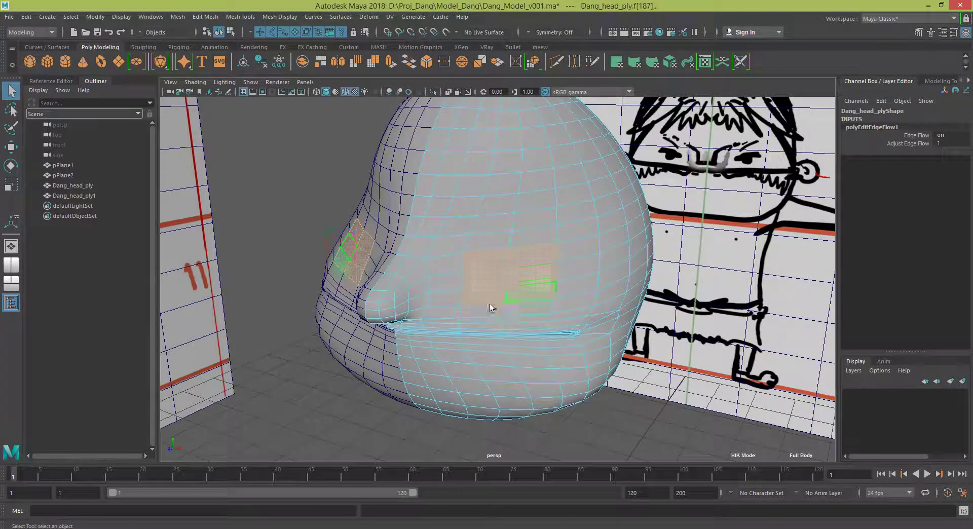
alt+drag(520, 275, 561, 310)
shift+right_drag(528, 283, 528, 304)
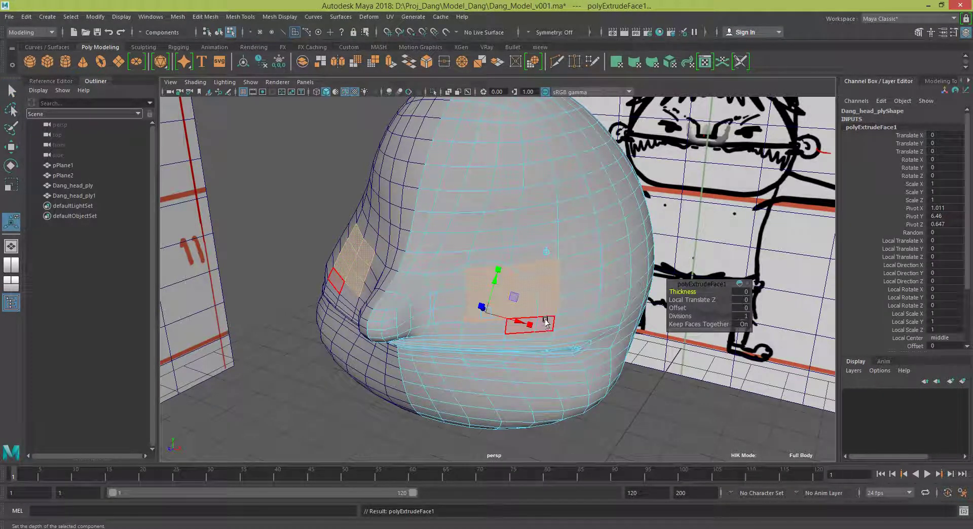
Scale the extruded cheek face down to 0.953
key(r)
mouse_move(511, 294)
mouse_down()
mouse_move(442, 317)
mouse_move(544, 355)
mouse_move(419, 312)
mouse_move(495, 324)
mouse_up()
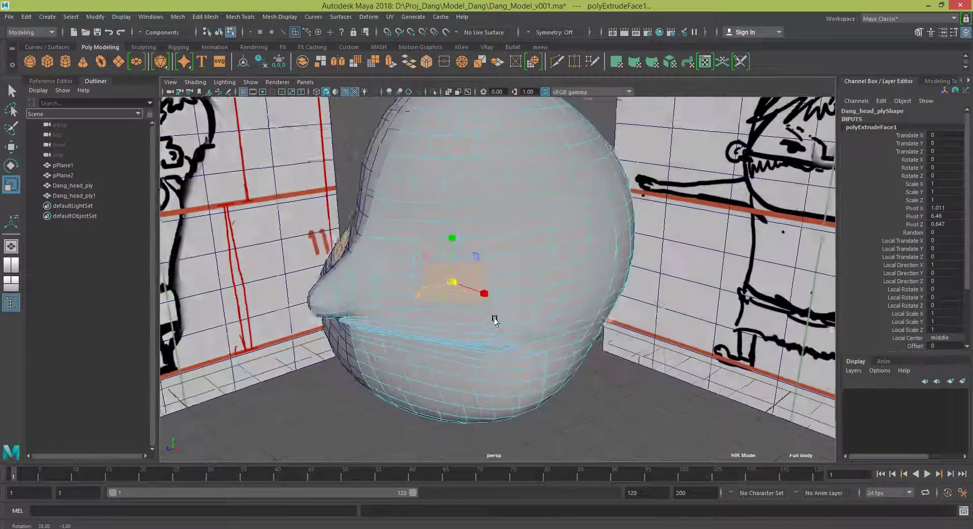
scroll(495, 325, up, 3)
Select edge e[1353] below the extrusion and pull it down-right
mouse_move(507, 281)
right_down()
mouse_move(462, 287)
mouse_move(528, 282)
right_up()
click(460, 284)
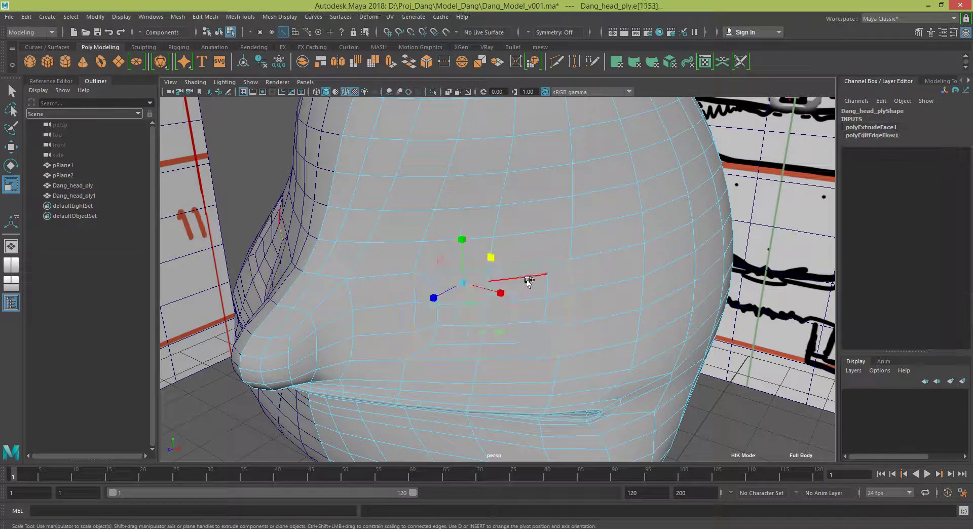
mouse_move(544, 288)
mouse_down()
mouse_move(538, 334)
mouse_move(513, 340)
mouse_up()
click(432, 338)
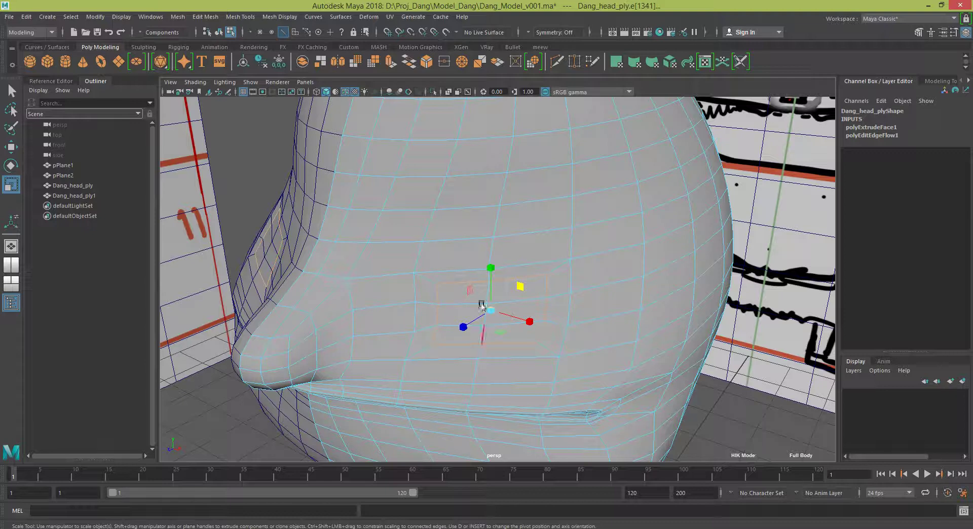
shift+right_drag(523, 287, 533, 389)
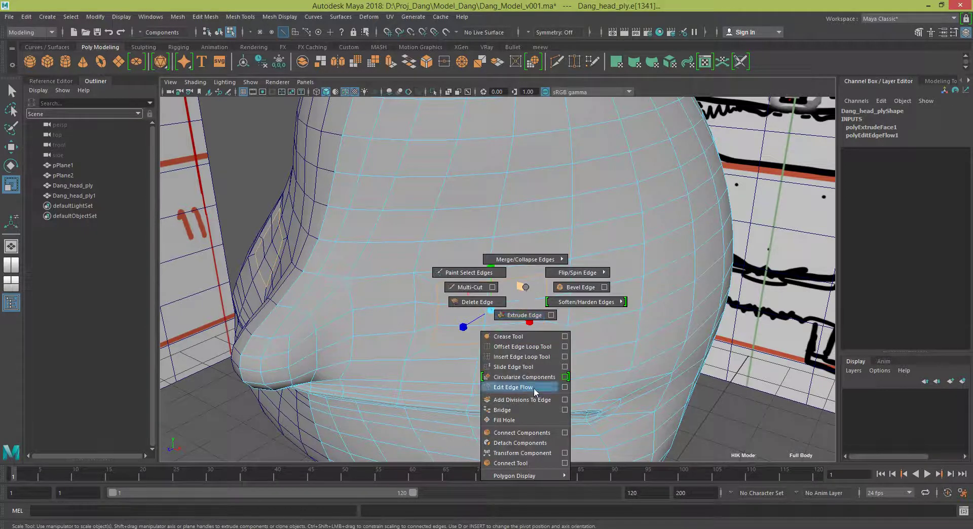
mouse_move(529, 387)
alt+mouse_down()
mouse_move(505, 359)
mouse_move(474, 361)
mouse_move(483, 361)
mouse_move(476, 341)
mouse_move(413, 304)
alt+mouse_up()
key(ctrl+z)
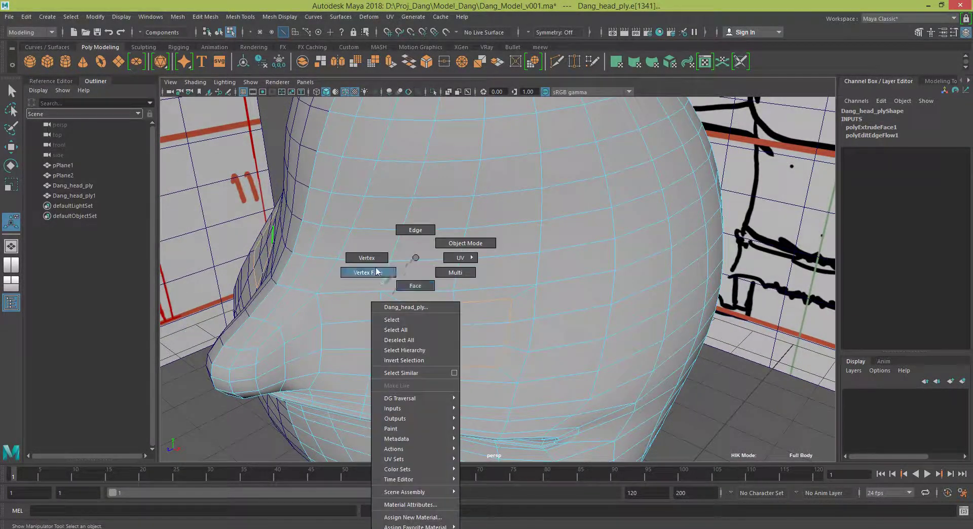
In Vertex mode, move the first vertices beside the cheek dent to flatten it
right_drag(413, 304, 375, 257)
click(401, 304)
key(w)
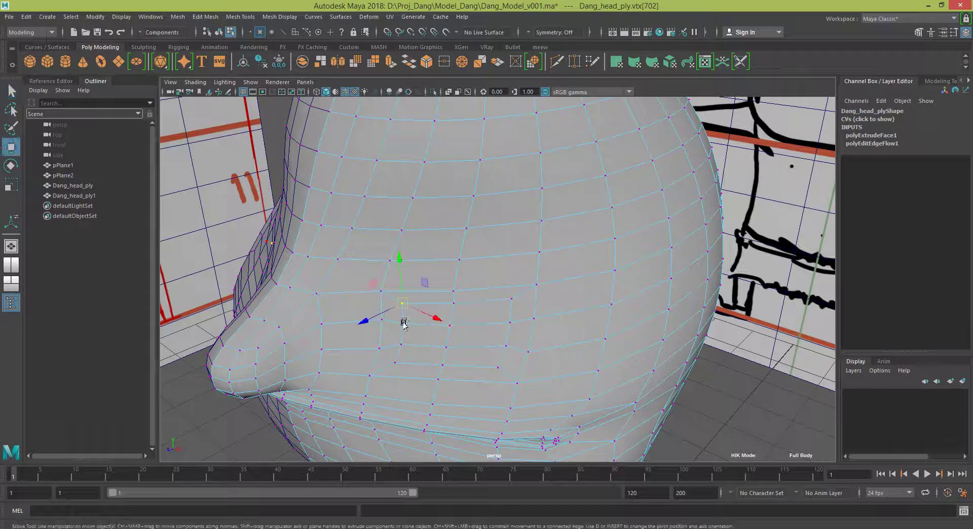
drag(425, 316, 434, 319)
click(511, 299)
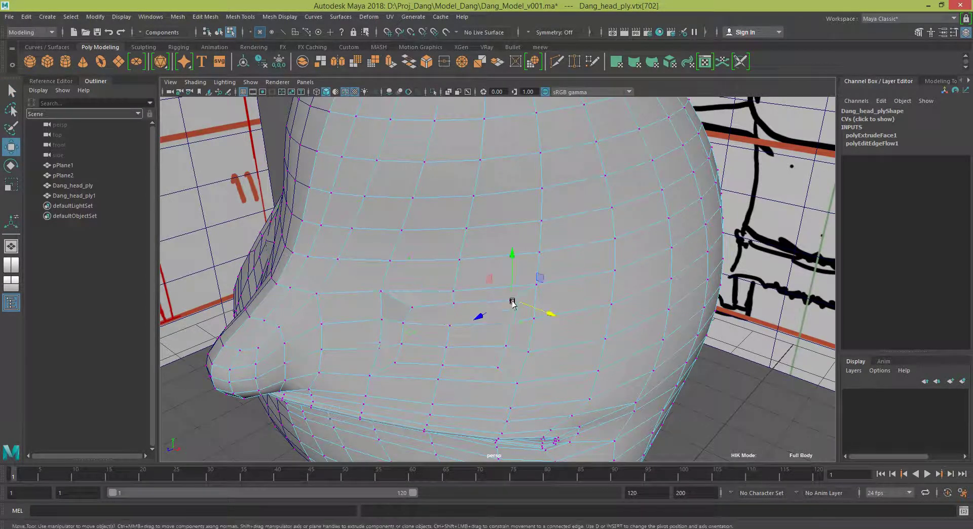
mouse_move(513, 302)
alt+mouse_down()
mouse_move(482, 360)
mouse_move(560, 403)
mouse_move(444, 369)
alt+mouse_up()
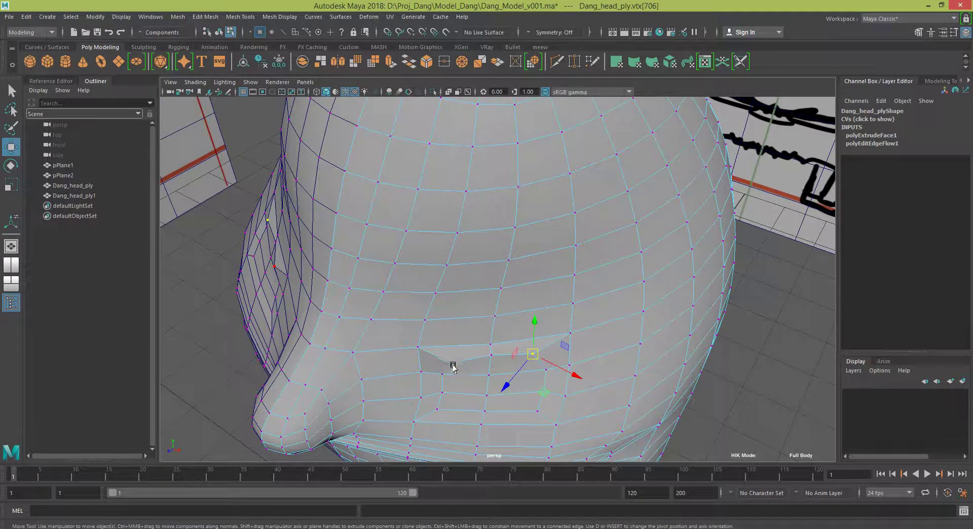
click(454, 366)
middle_drag(453, 366, 444, 412)
Nudge the remaining vertices near the nose with soft falloff to finish smoothing the dent
click(435, 408)
click(522, 412)
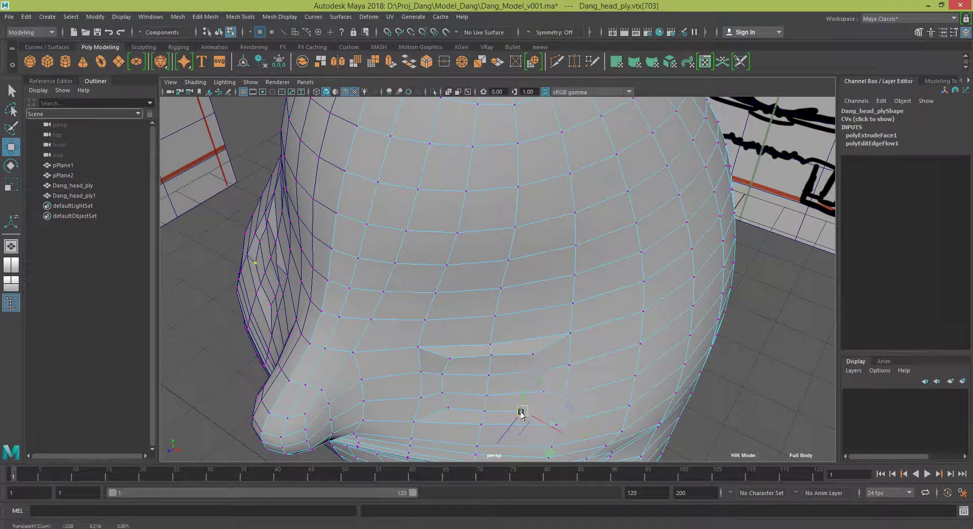
mouse_move(522, 412)
alt+mouse_down()
mouse_move(482, 411)
mouse_move(309, 298)
mouse_move(583, 306)
mouse_move(359, 287)
mouse_move(509, 289)
mouse_move(417, 301)
alt+mouse_up()
scroll(377, 332, up, 2)
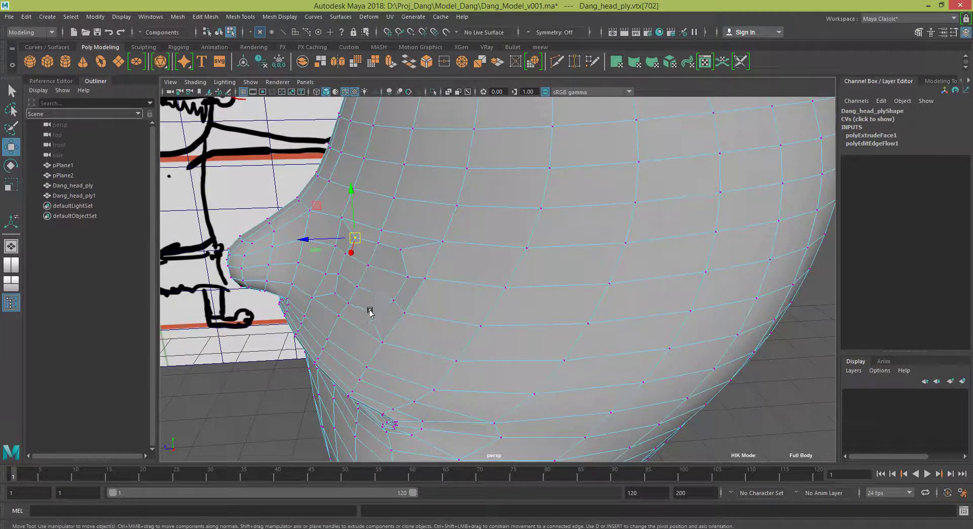
drag(347, 304, 358, 297)
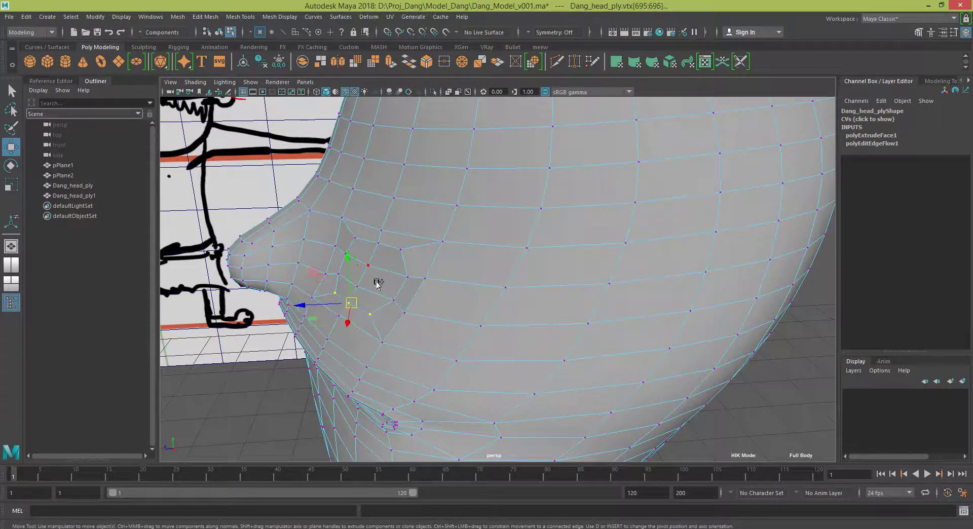
right_drag(377, 282, 403, 290)
click(384, 297)
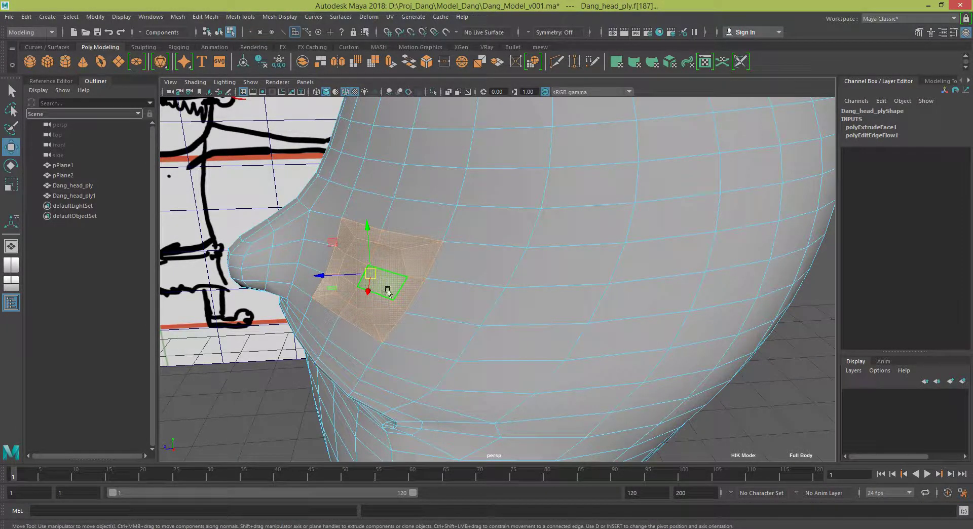
Select face f[187] beside the nose and extrude it
click(374, 299)
shift+click(355, 251)
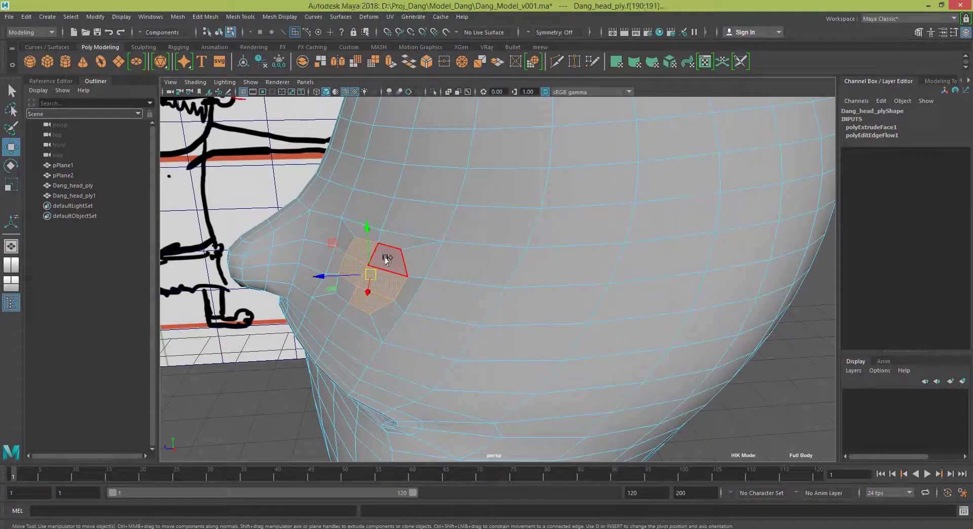
click(349, 293)
mouse_move(349, 292)
alt+mouse_down()
mouse_move(484, 323)
mouse_move(452, 326)
alt+mouse_up()
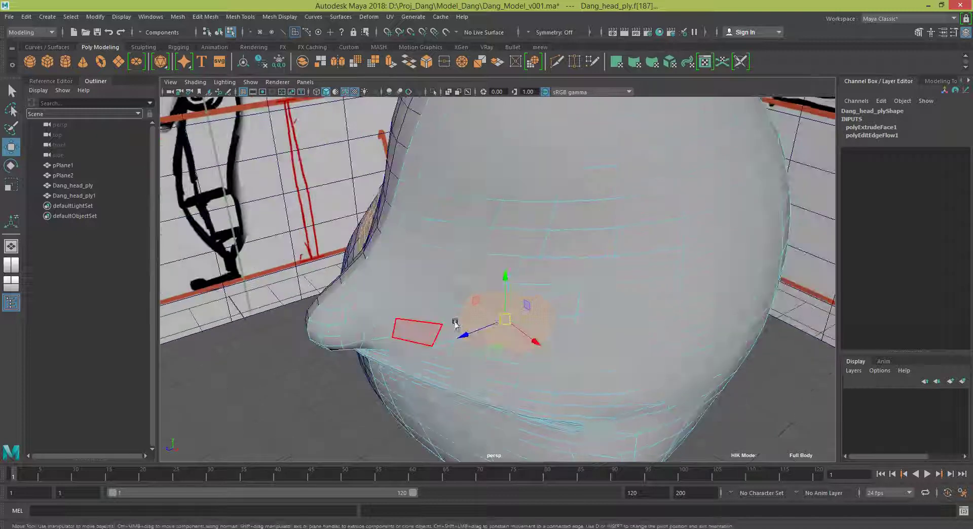
shift+right_drag(533, 308, 531, 333)
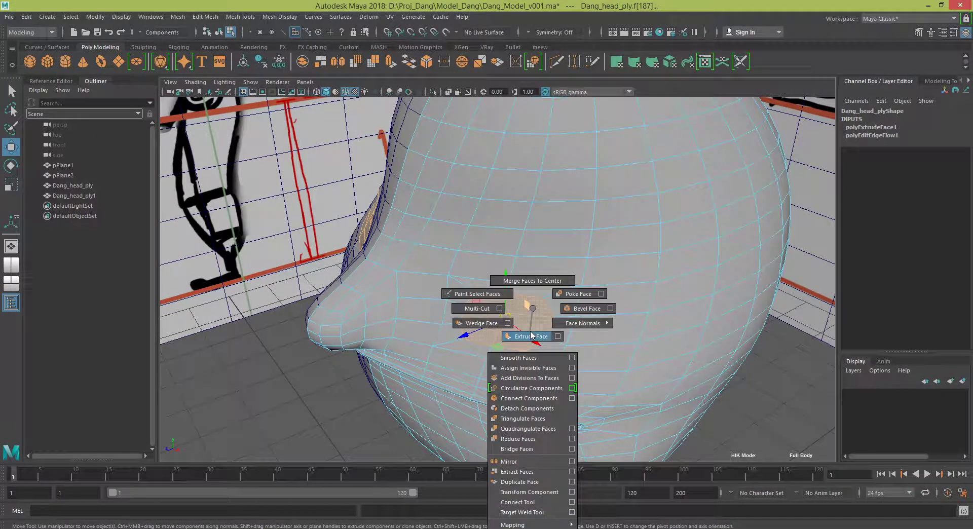
click(531, 335)
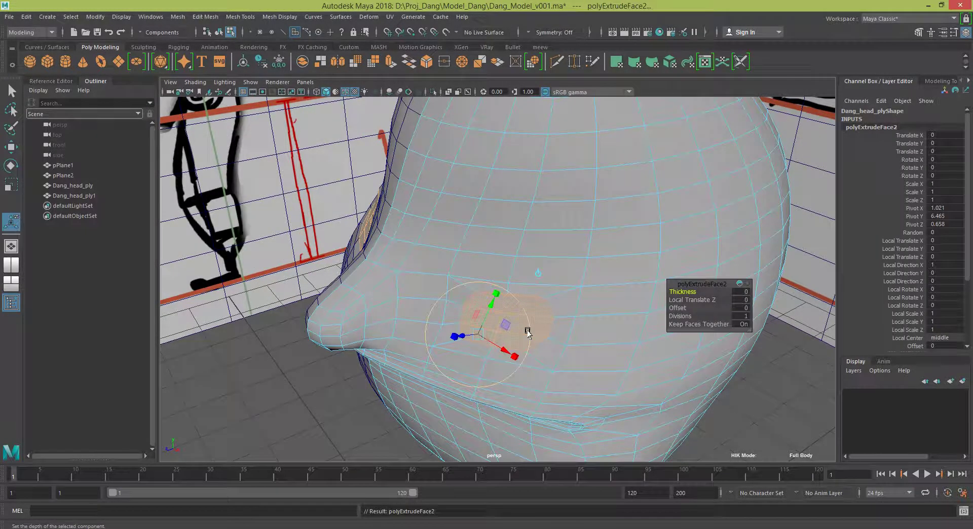
Scale the extruded face to 0.949 and push it inward along Z
key(r)
drag(508, 320, 458, 350)
key(w)
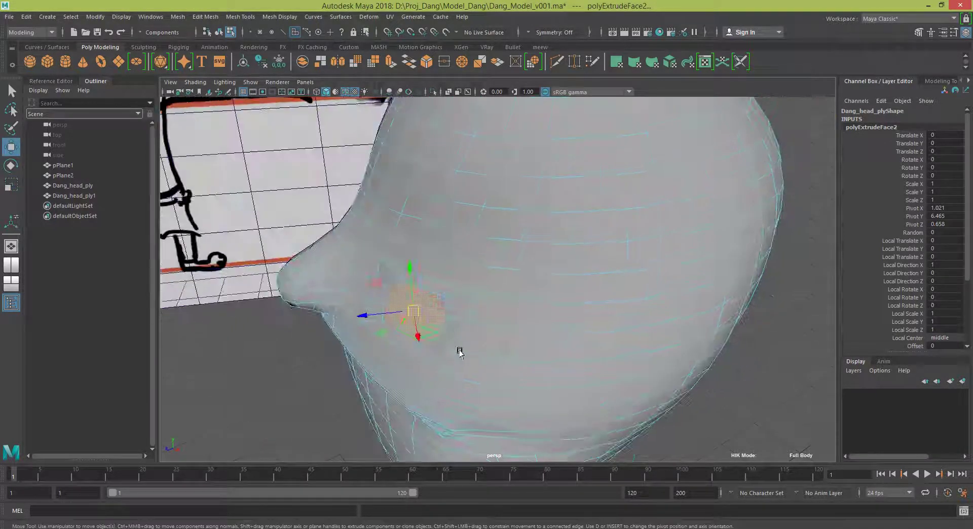
drag(366, 314, 363, 317)
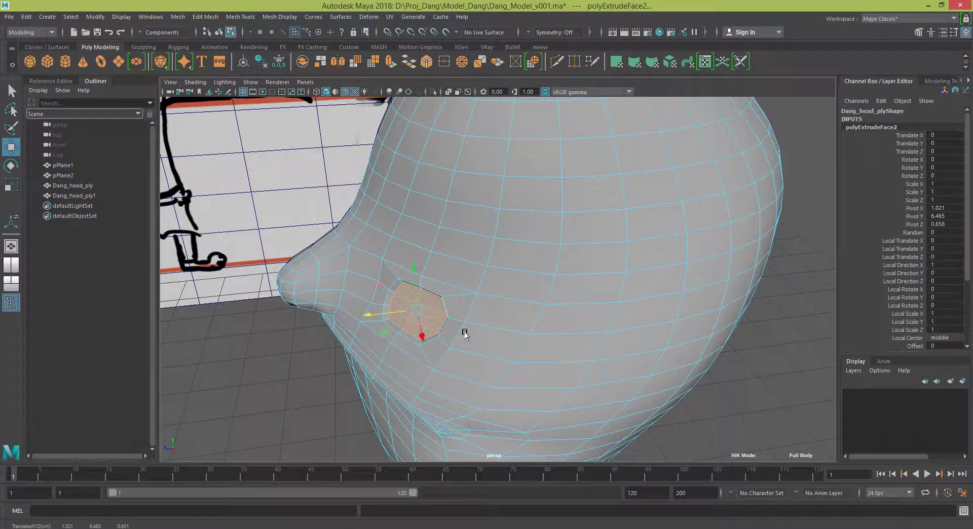
mouse_move(464, 334)
alt+mouse_down()
mouse_move(495, 321)
mouse_move(506, 301)
mouse_move(474, 330)
mouse_move(428, 273)
mouse_move(412, 278)
mouse_move(446, 282)
mouse_move(424, 285)
mouse_move(399, 229)
alt+mouse_up()
mouse_move(426, 282)
alt+mouse_down()
mouse_move(401, 260)
mouse_move(399, 270)
mouse_move(415, 251)
mouse_move(510, 254)
mouse_move(417, 263)
mouse_move(445, 261)
alt+mouse_up()
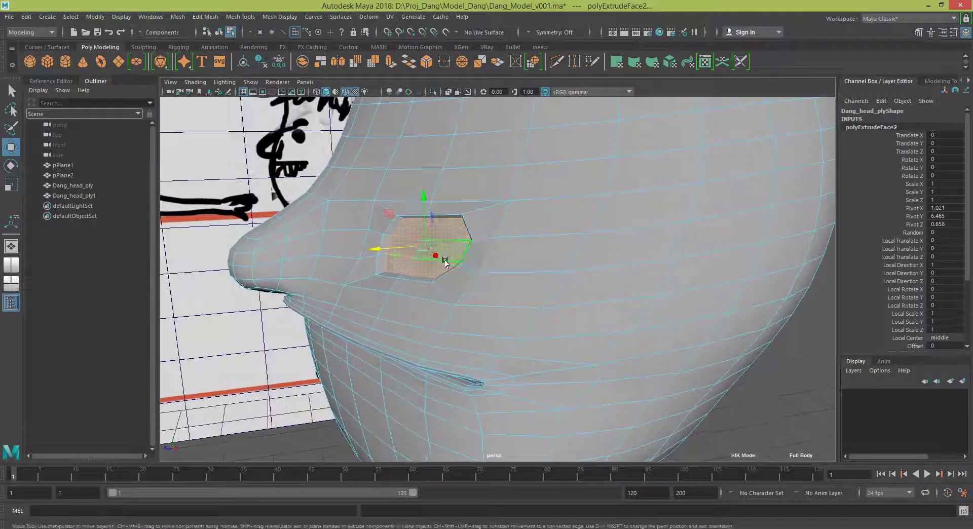
Extrude the recessed face again, push it inward and shrink it slightly
shift+right_drag(440, 240, 442, 264)
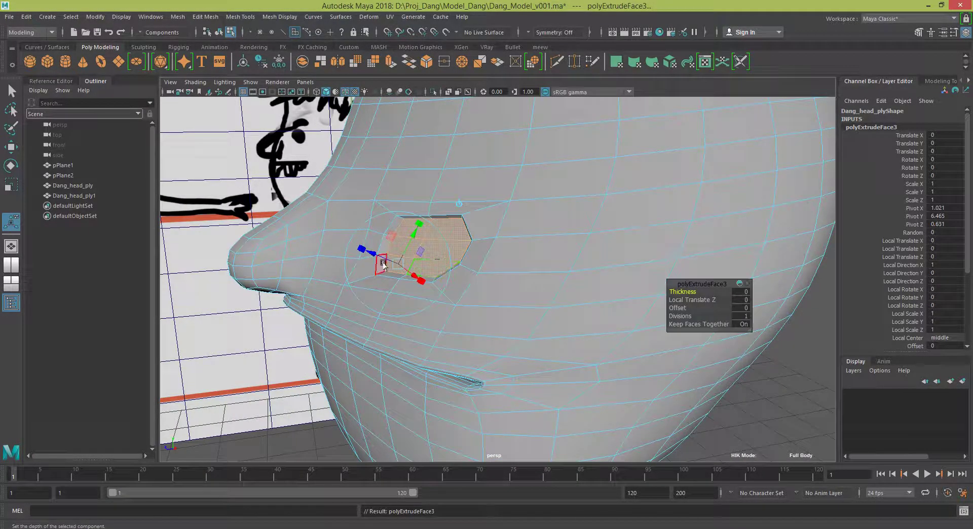
key(w)
drag(386, 252, 382, 251)
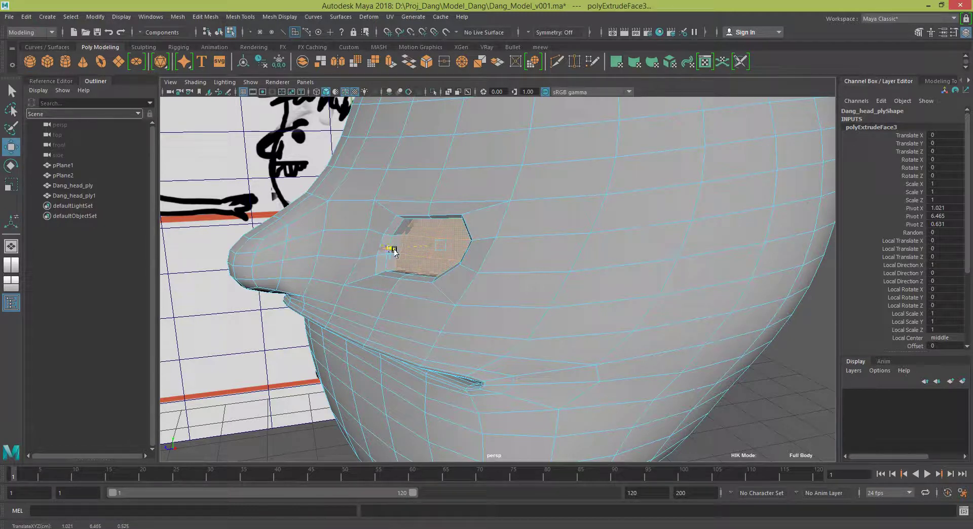
key(r)
mouse_move(446, 245)
mouse_down()
mouse_move(631, 265)
mouse_move(703, 385)
mouse_move(684, 378)
mouse_move(576, 393)
mouse_move(617, 347)
mouse_up()
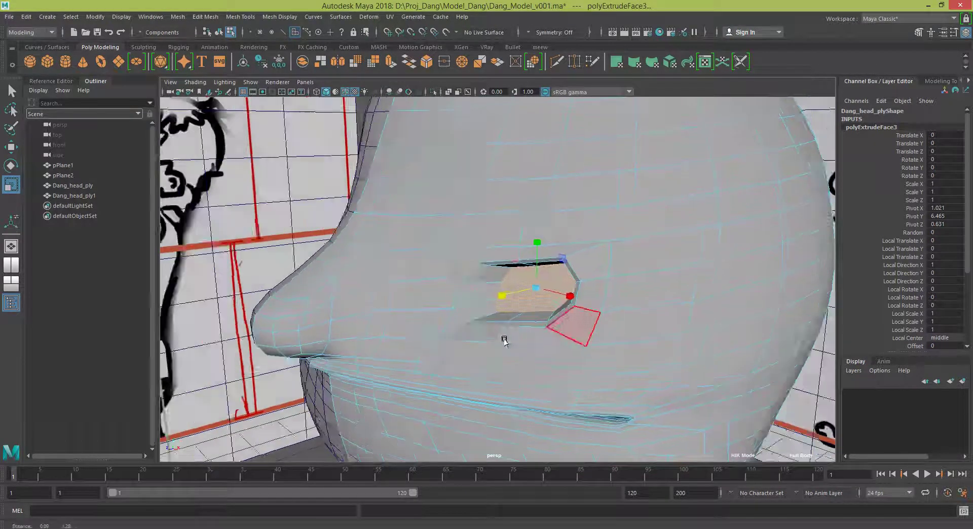
Enlarge the face patch, extrude it once more and push it deeper into the head
alt+drag(504, 341, 485, 342)
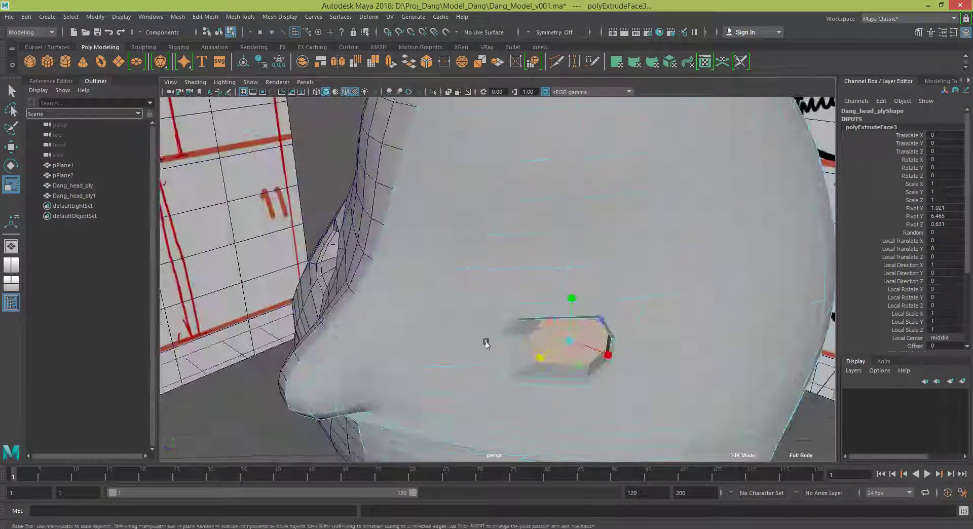
drag(570, 340, 563, 350)
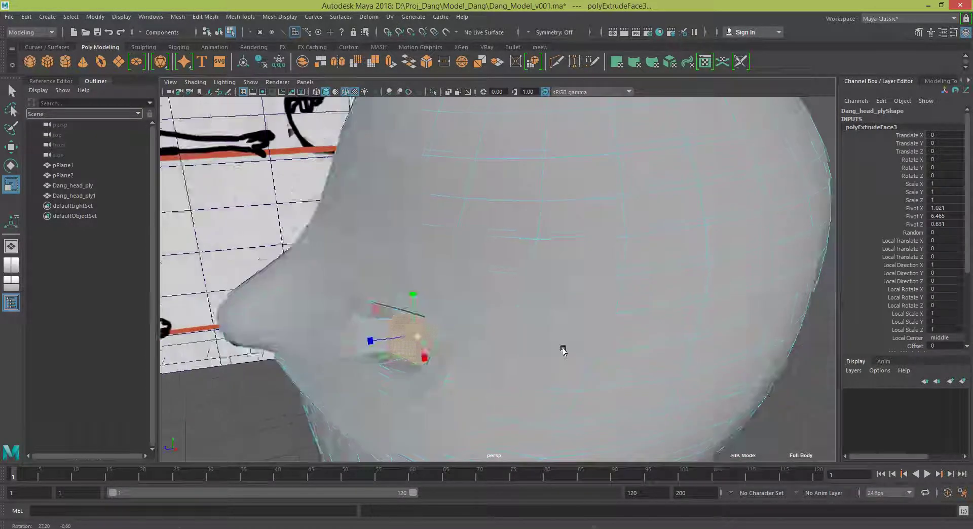
shift+right_drag(397, 343, 397, 284)
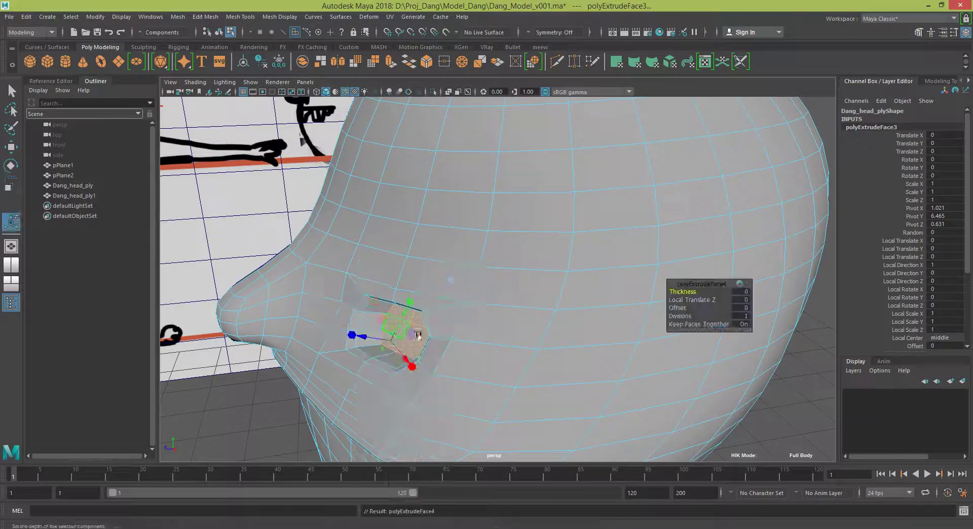
drag(388, 341, 374, 336)
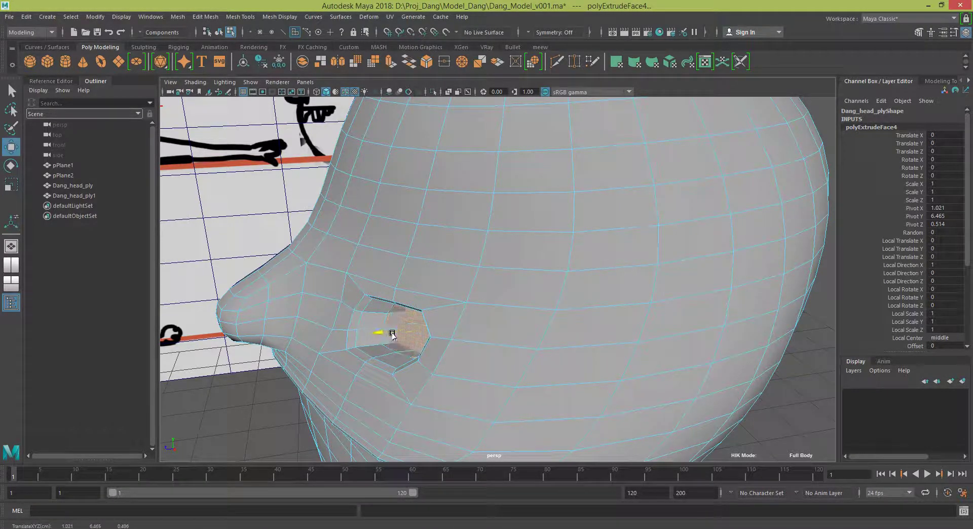
mouse_move(364, 372)
alt+mouse_down()
mouse_move(450, 365)
mouse_move(432, 339)
mouse_move(426, 361)
mouse_move(434, 364)
mouse_move(586, 337)
mouse_move(573, 341)
mouse_move(643, 257)
alt+mouse_up()
right_drag(643, 257, 682, 243)
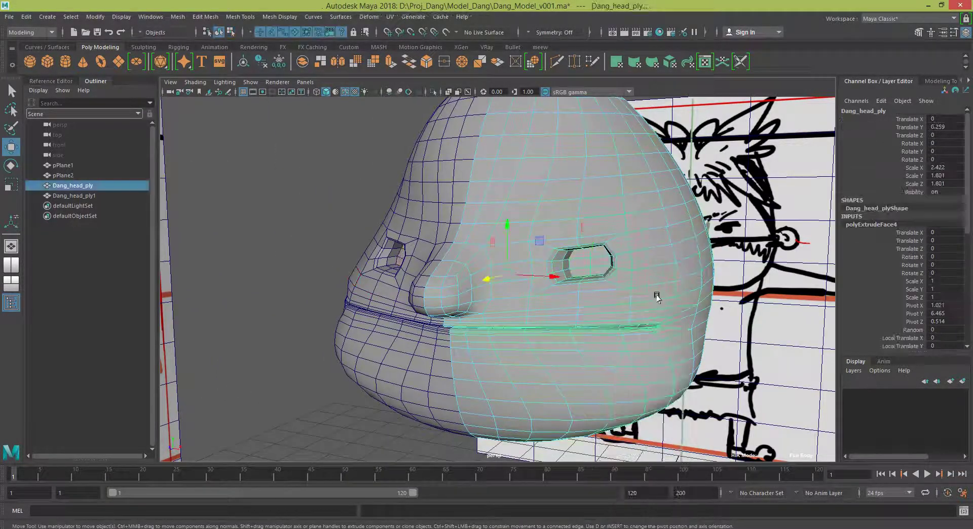
Give the head smooth preview (3), deselect it and orbit to face the front sketch
click(373, 184)
click(563, 310)
key(3)
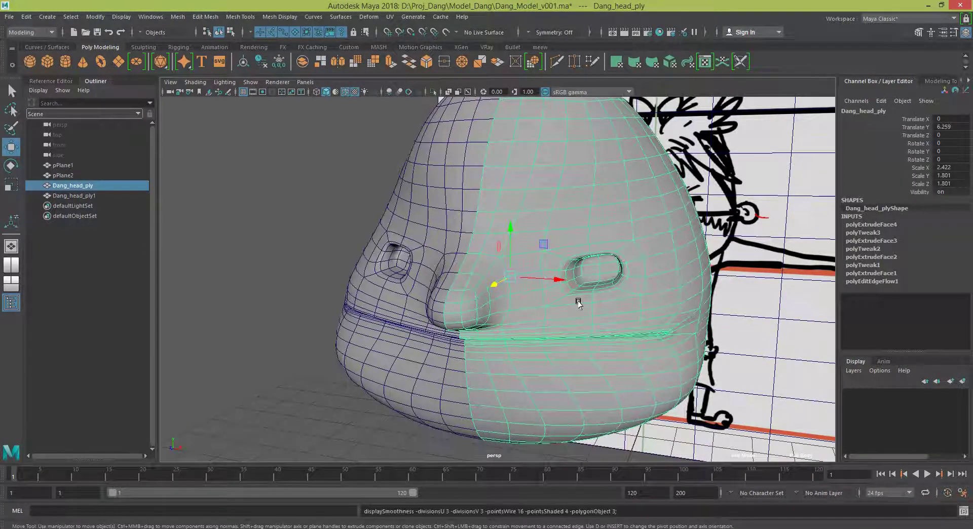
right_drag(578, 303, 628, 243)
click(322, 230)
mouse_move(322, 230)
alt+mouse_down()
mouse_move(413, 310)
mouse_move(446, 278)
mouse_move(440, 324)
mouse_move(586, 336)
mouse_move(600, 348)
mouse_move(554, 337)
mouse_move(572, 325)
mouse_move(563, 323)
alt+mouse_up()
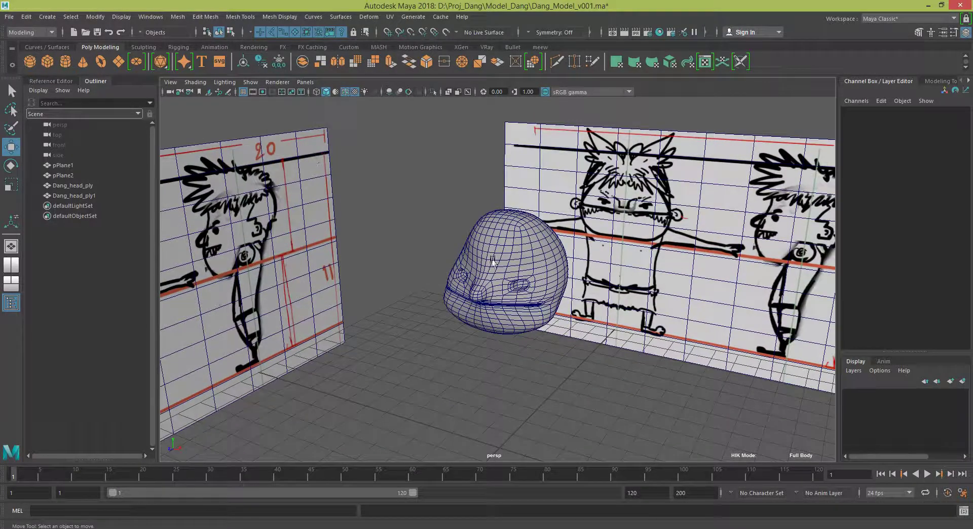
alt+drag(527, 353, 543, 361)
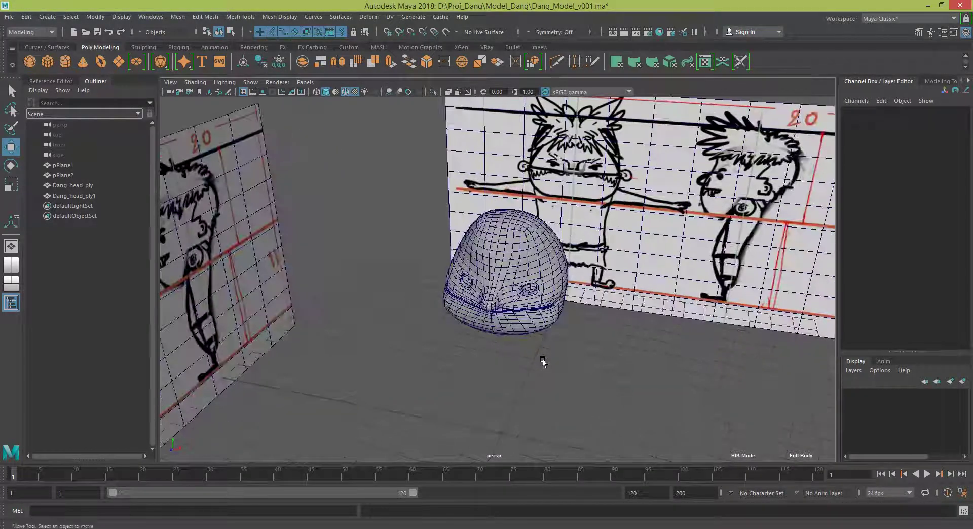
Create a polygon sphere and move it up into the head's eye area
click(29, 62)
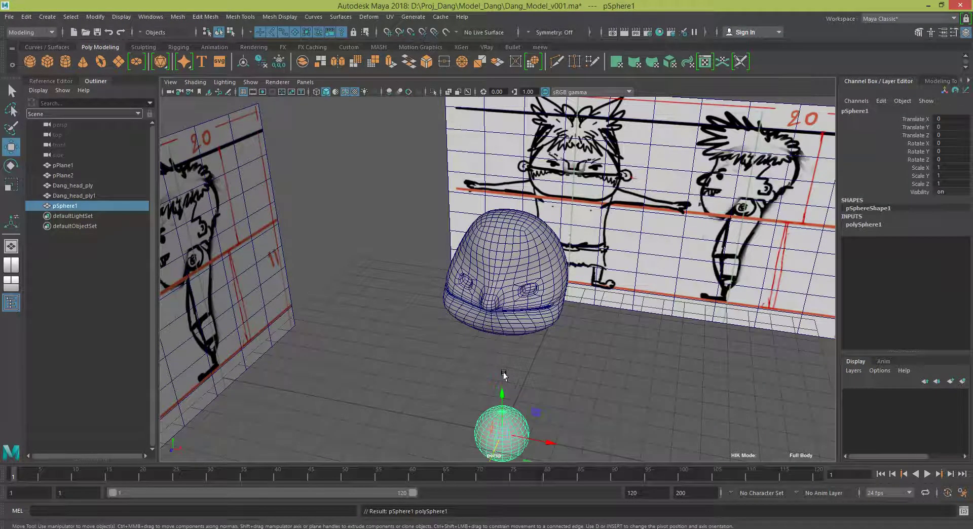
drag(502, 392, 500, 219)
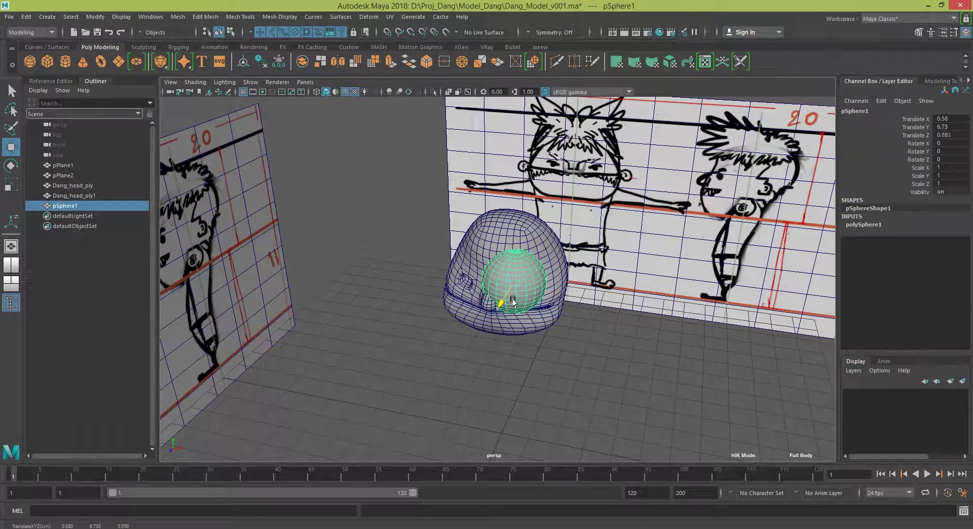
drag(563, 287, 572, 289)
scroll(572, 299, up, 1)
scroll(572, 315, up, 1)
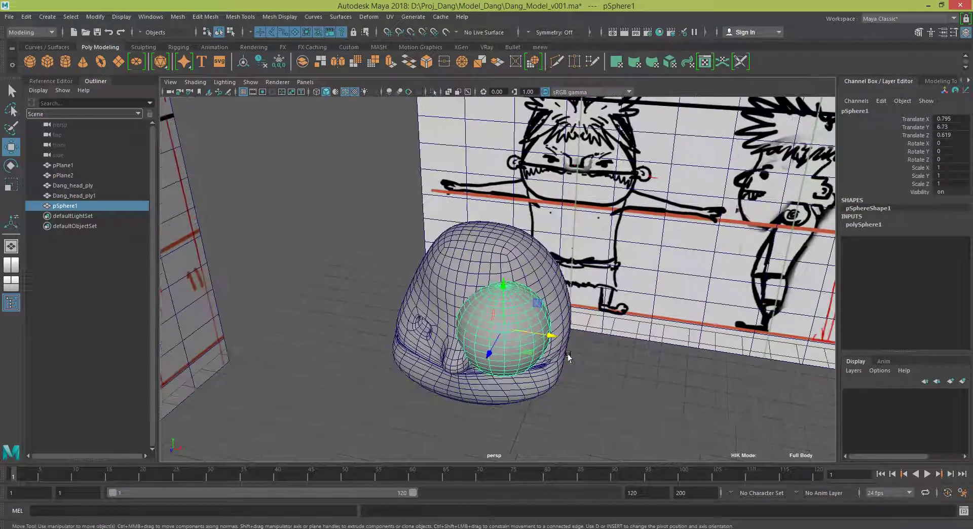
scroll(571, 330, up, 2)
scroll(571, 341, up, 2)
scroll(571, 340, down, 1)
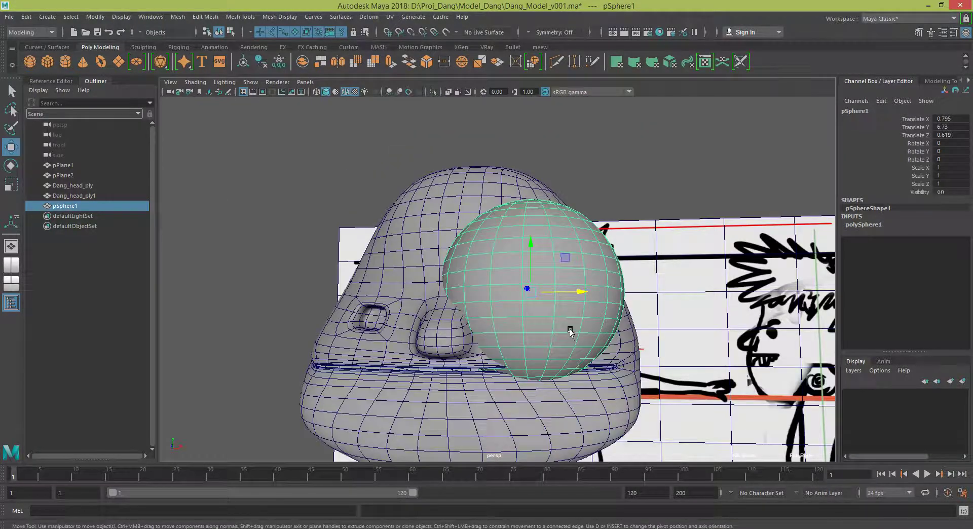
Rotate the sphere exactly 90° on X so its pole faces forward, then deselect it
key(e)
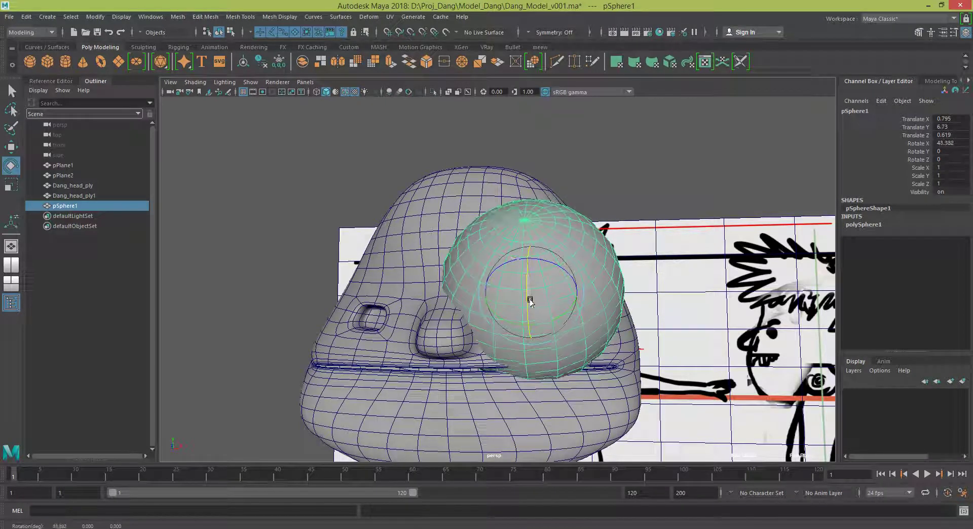
drag(526, 260, 527, 309)
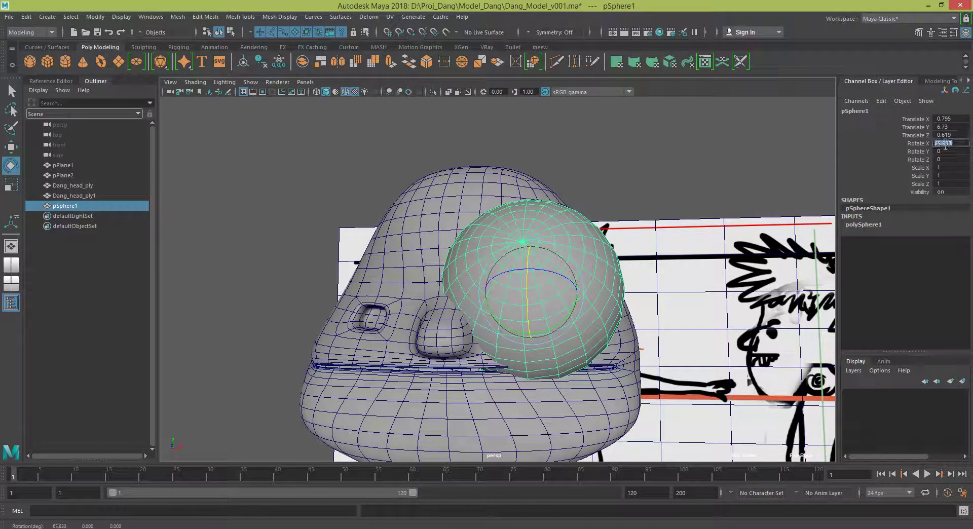
text(90)
key(Return)
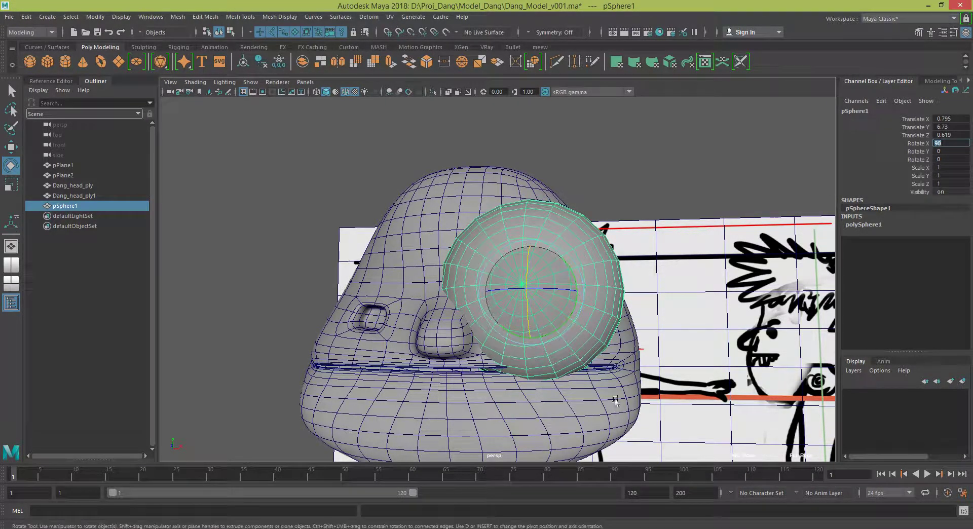
mouse_move(629, 284)
alt+mouse_down()
mouse_move(646, 299)
mouse_move(547, 294)
alt+mouse_up()
click(639, 297)
right_drag(547, 294, 513, 275)
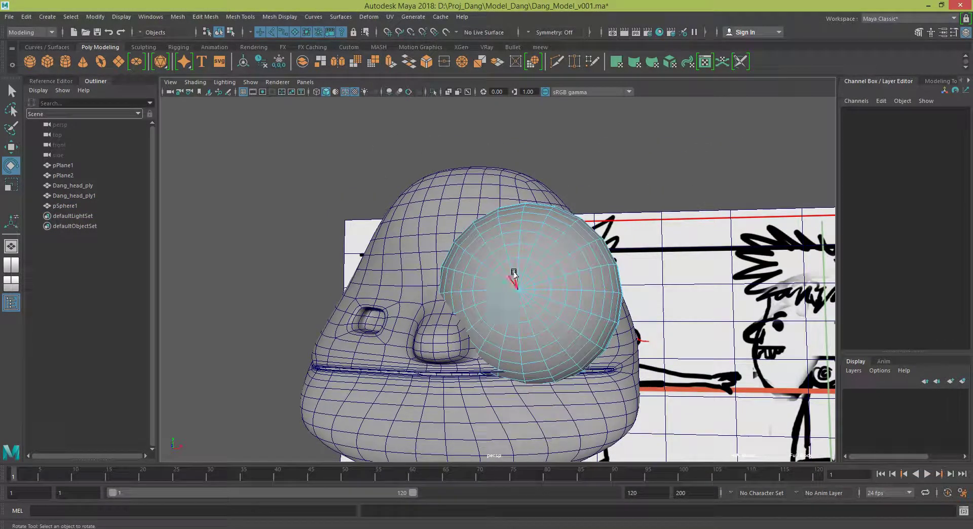
Select faces f[340:359], the ring around the sphere's front pole, for the iris
click(514, 269)
alt+right_drag(538, 324, 552, 338)
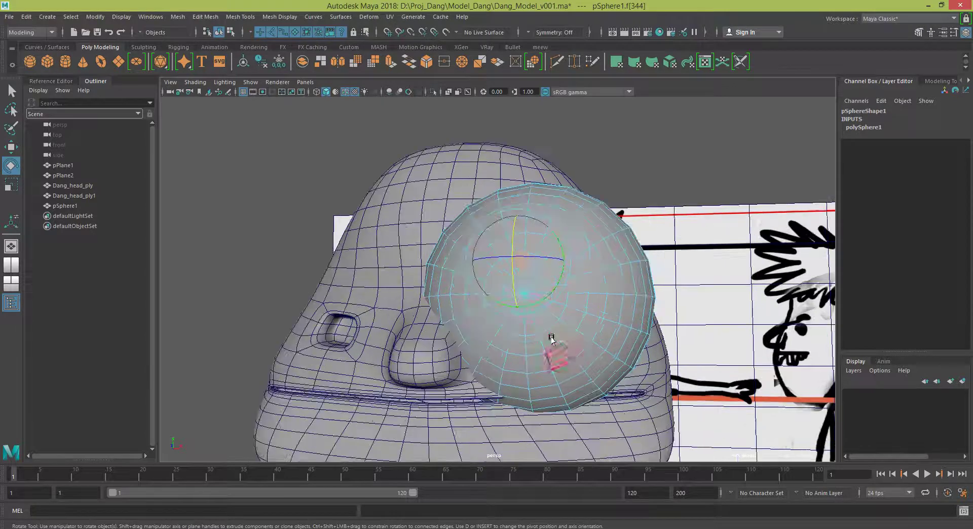
shift+click(534, 327)
scroll(502, 334, up, 1)
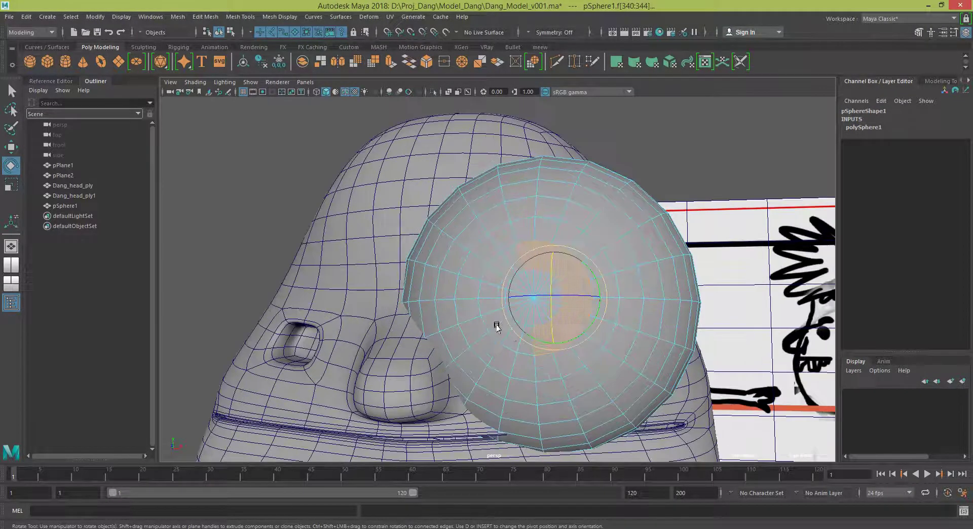
scroll(521, 255, up, 3)
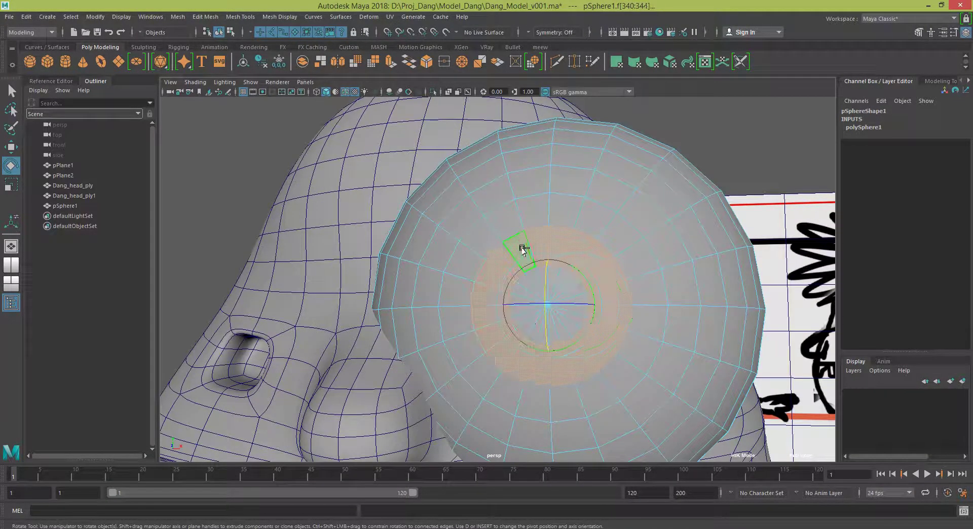
shift+click(524, 249)
mouse_move(597, 309)
alt+mouse_down()
mouse_move(570, 354)
mouse_move(517, 375)
mouse_move(522, 369)
alt+mouse_up()
alt+right_drag(522, 368, 450, 337)
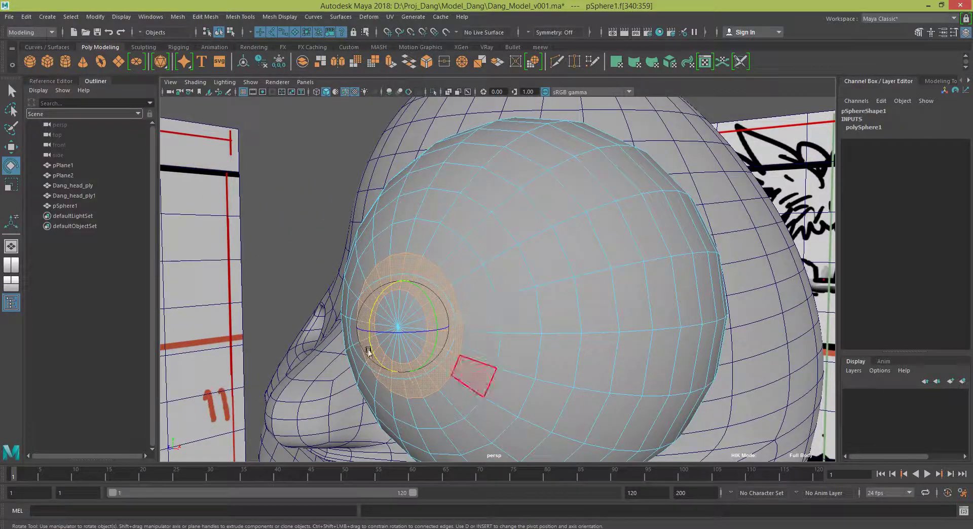
alt+drag(449, 337, 607, 357)
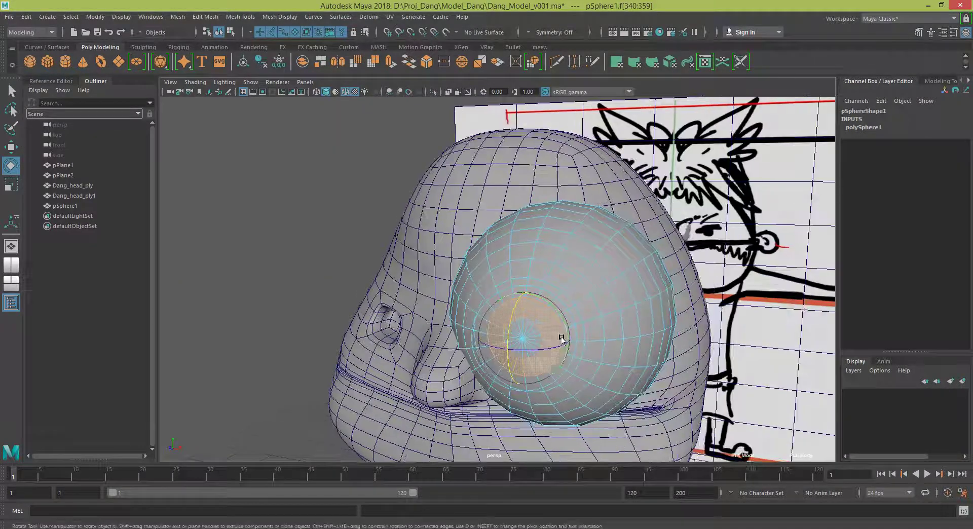
Choose Assign New Material for the selected front-pole faces
right_click(547, 327)
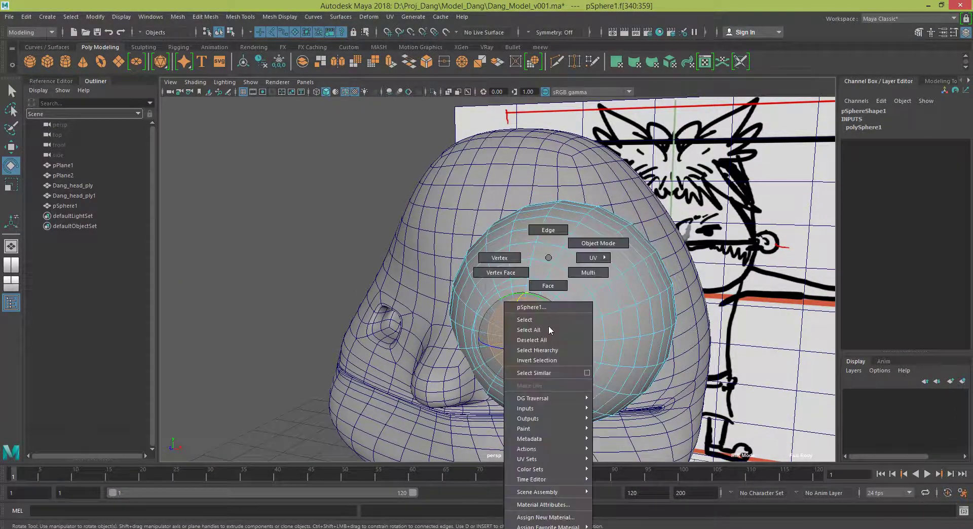
click(551, 518)
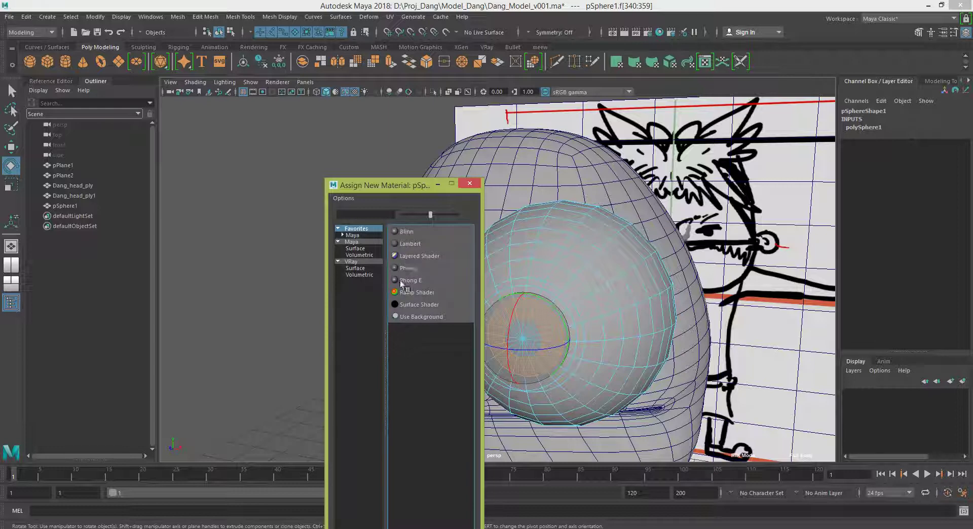
Assign a Blinn to the pole faces, rename it Dang_eyeL_black_blinn and colour it black
click(409, 231)
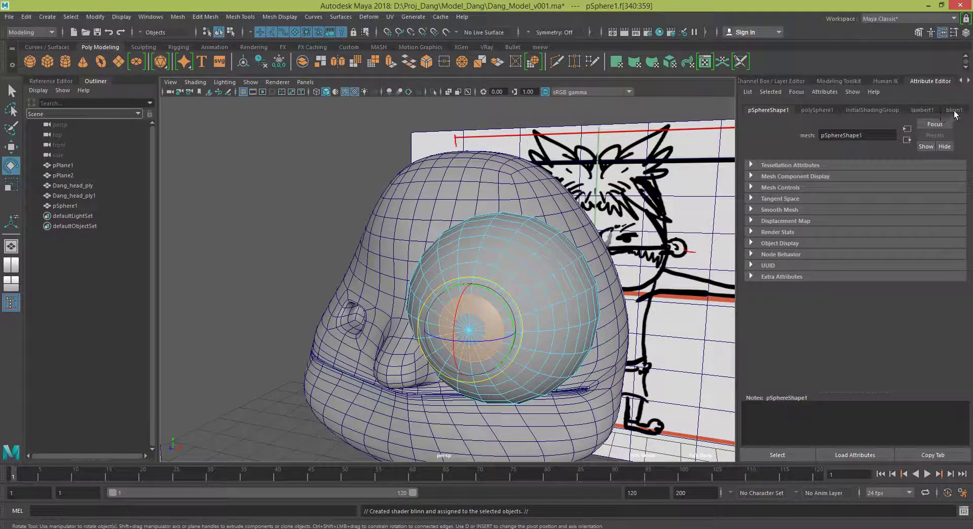
click(954, 110)
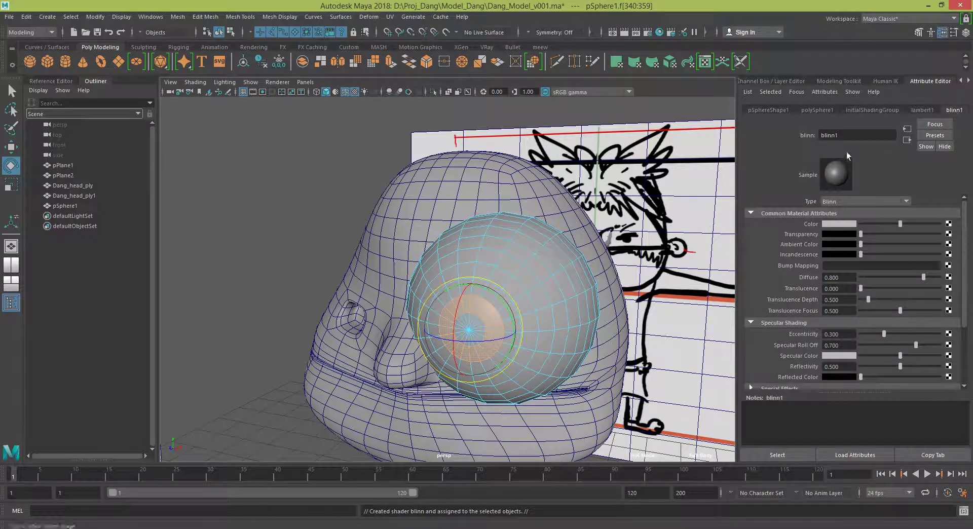
click(851, 134)
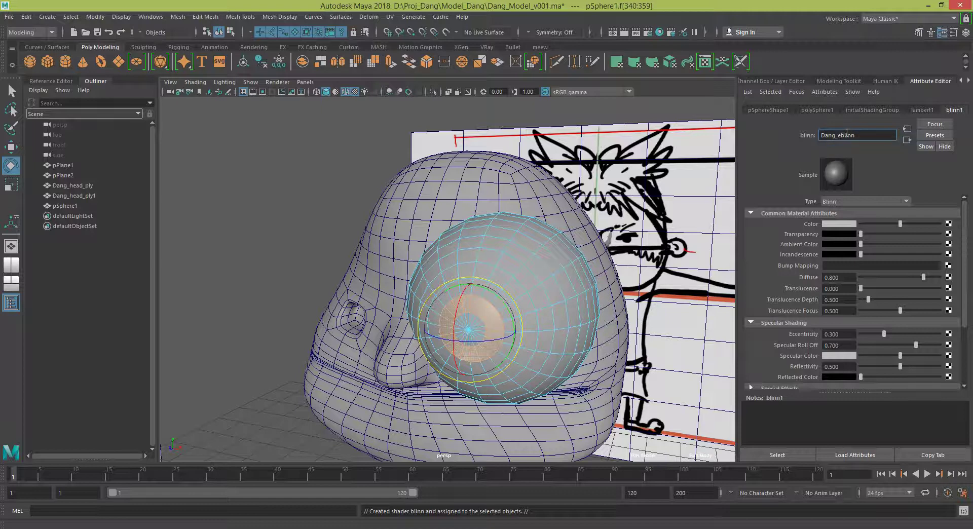
text(yel__)
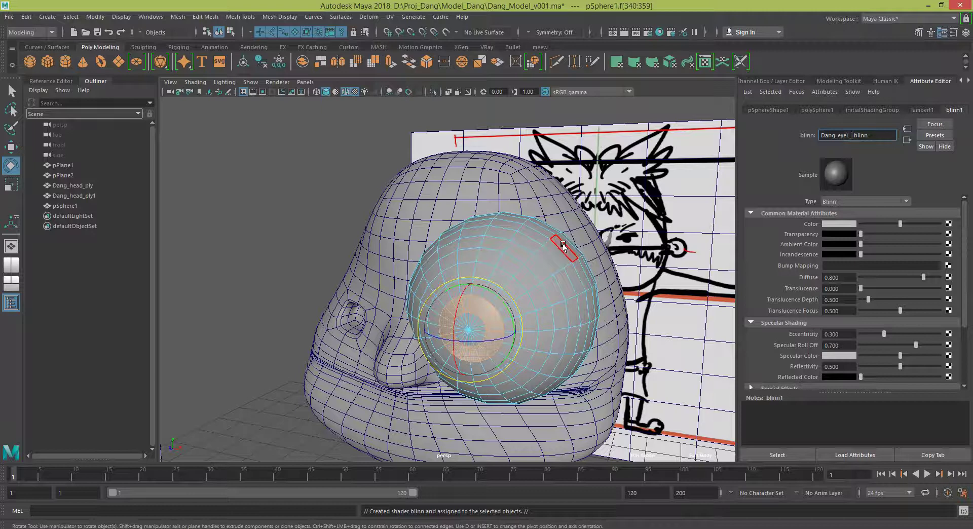
text(k_bl)
click(845, 227)
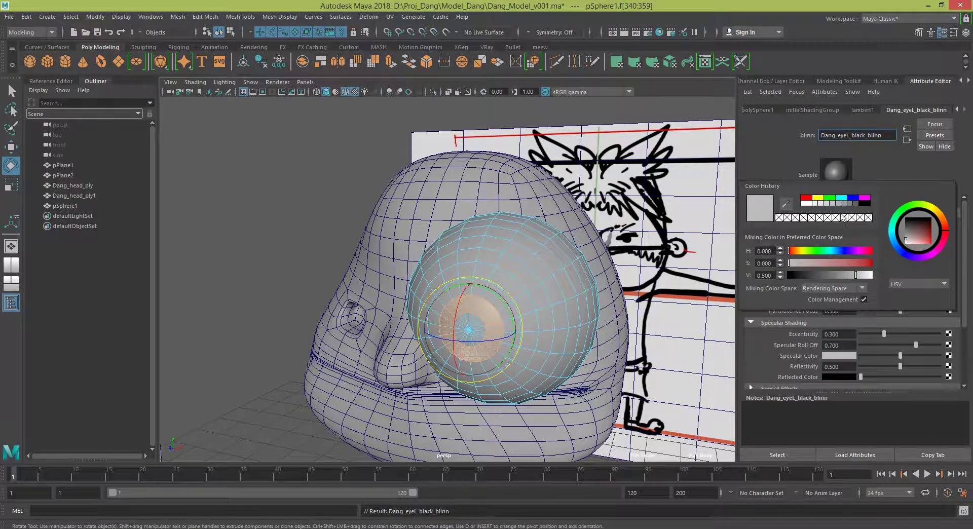
click(867, 204)
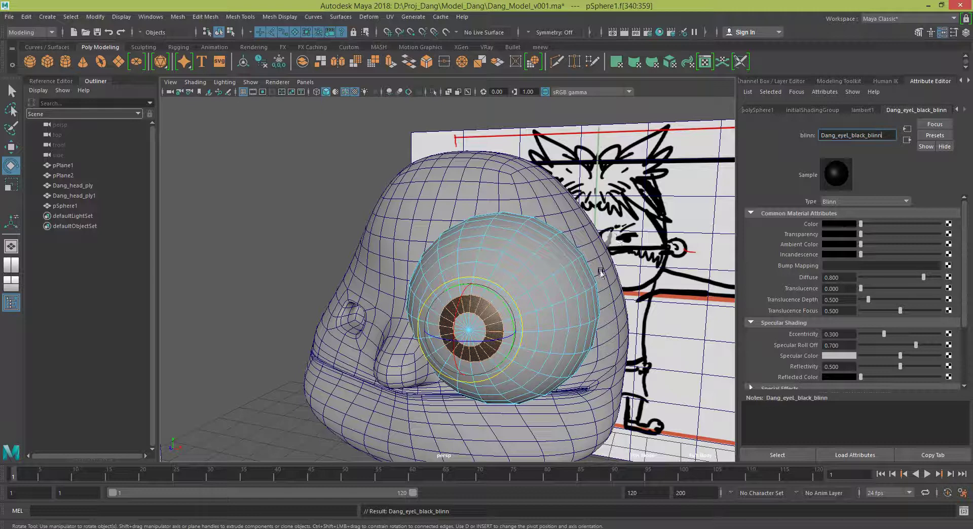
drag(328, 163, 730, 445)
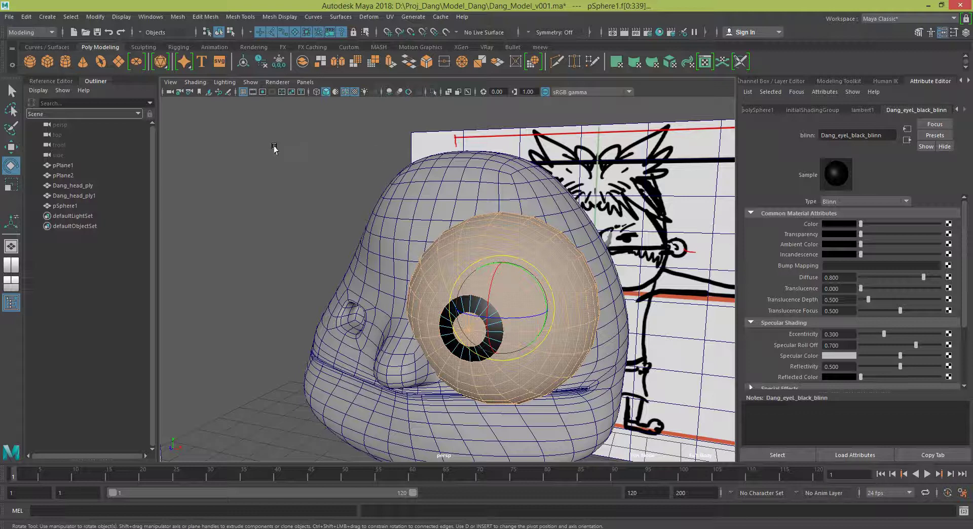
Give the remaining eyeball faces a new white Phong named Dang_eyeL_white_phong
drag(269, 138, 745, 453)
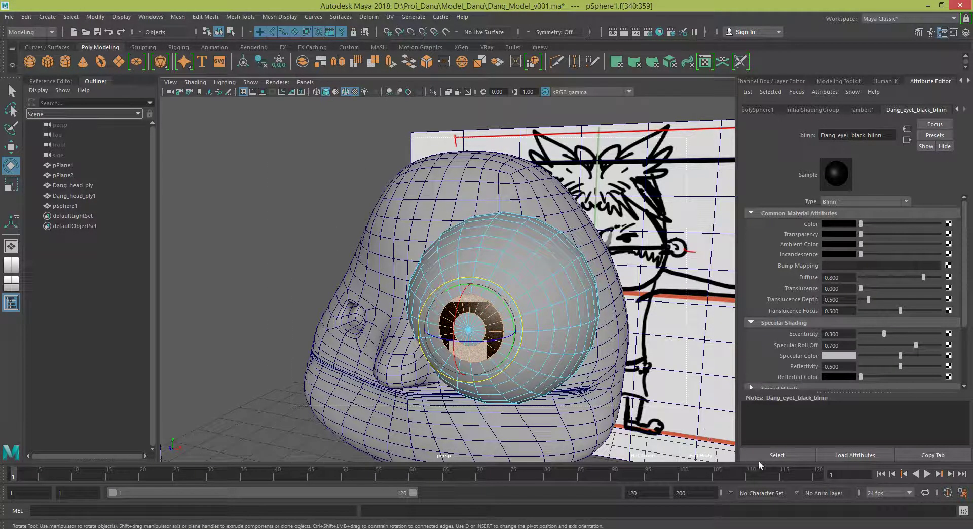
shift+drag(289, 137, 759, 462)
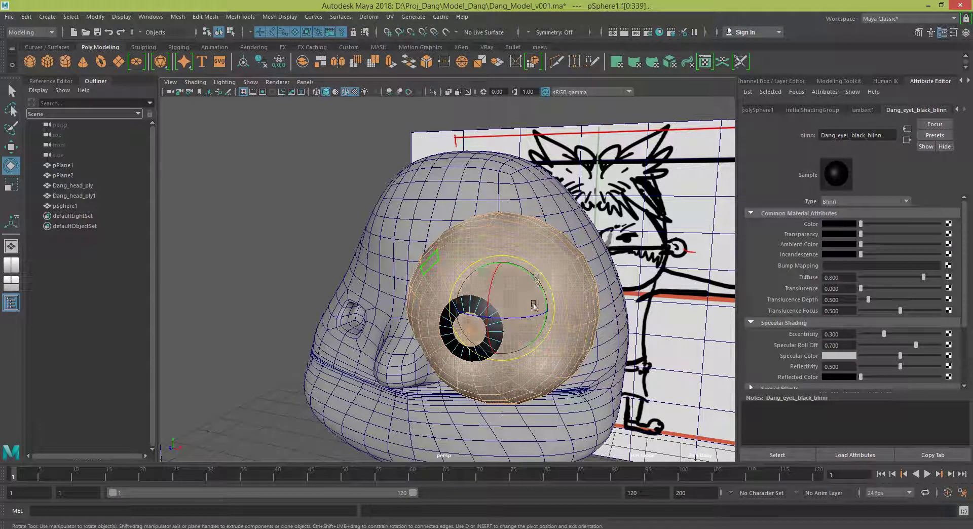
mouse_move(567, 258)
right_down()
mouse_move(573, 502)
mouse_move(581, 518)
mouse_move(655, 478)
mouse_move(578, 518)
right_up()
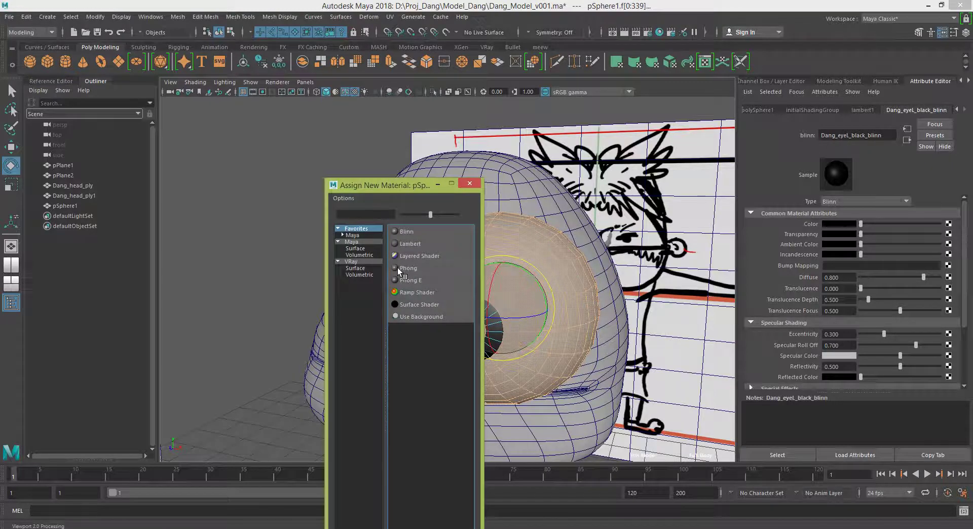
click(398, 269)
click(865, 134)
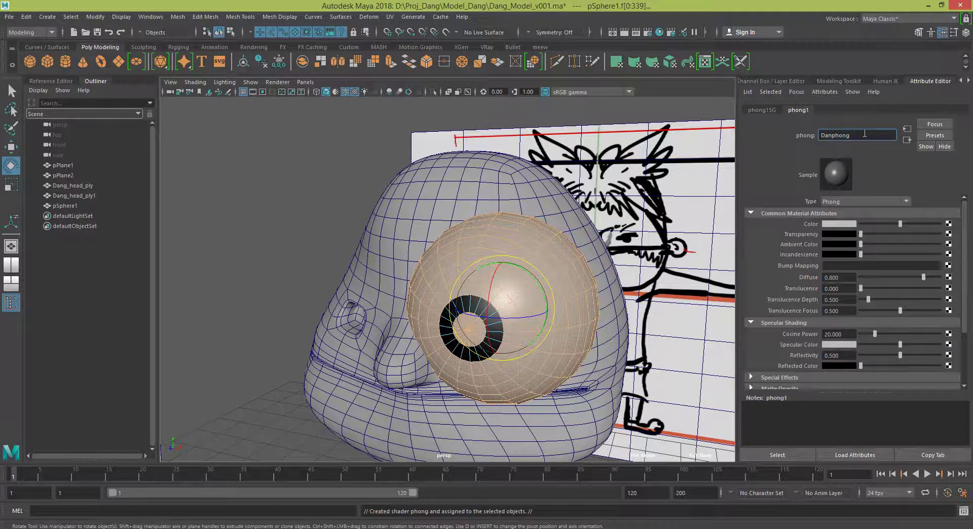
text(_e)
text(yeL)
text(_wh)
text(ite_)
click(851, 226)
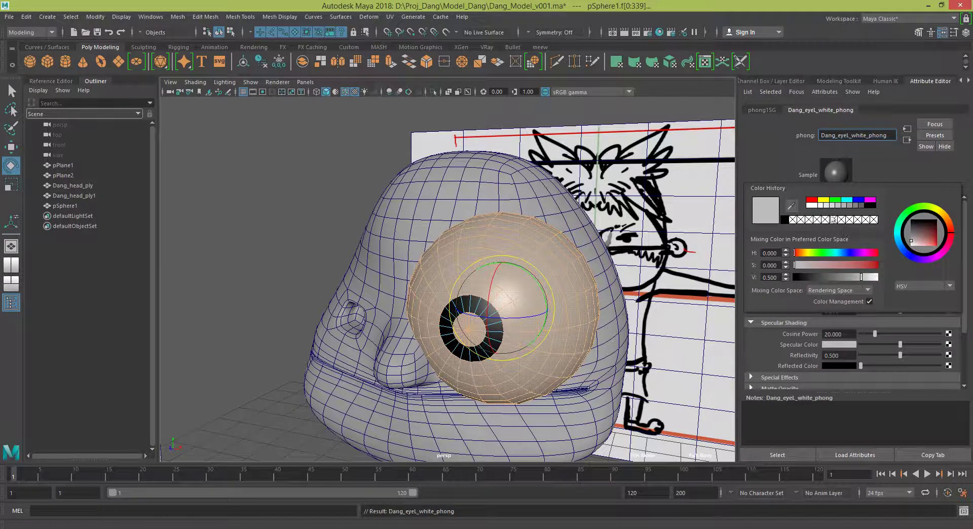
click(812, 206)
Switch the eyeball to Object Mode and select it as a whole object
right_click(564, 278)
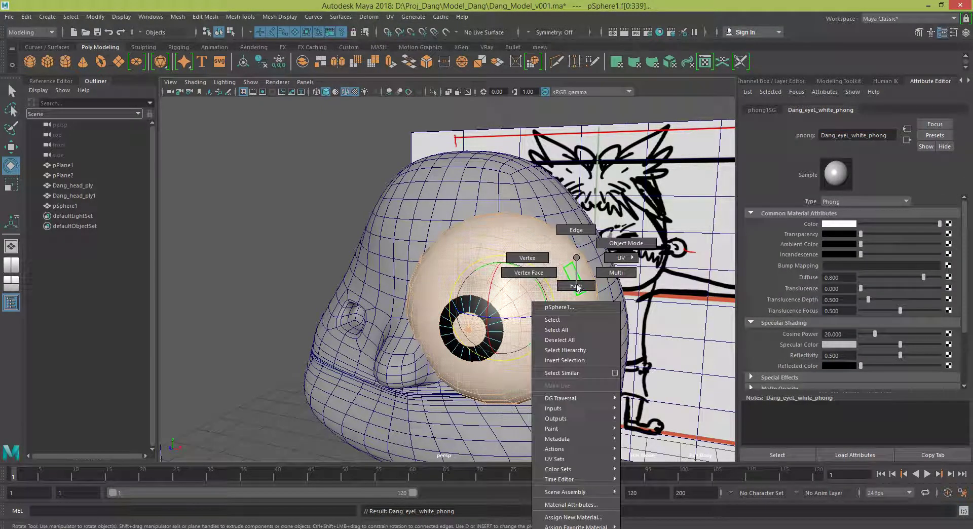
click(610, 265)
click(289, 160)
mouse_move(289, 161)
alt+mouse_down()
mouse_move(496, 284)
mouse_move(416, 318)
alt+mouse_up()
click(495, 284)
Shrink the eyeball and move it into the head's eye socket, then clear the selection
key(r)
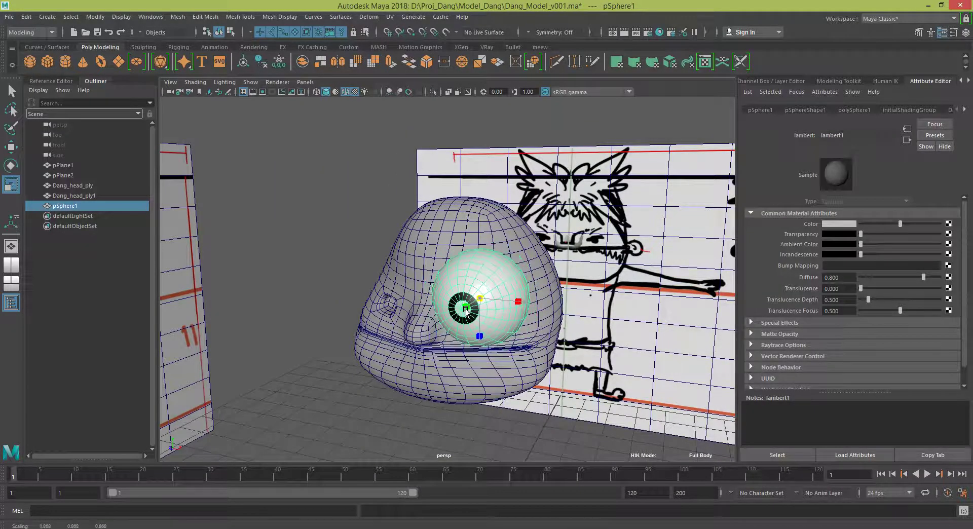
key(w)
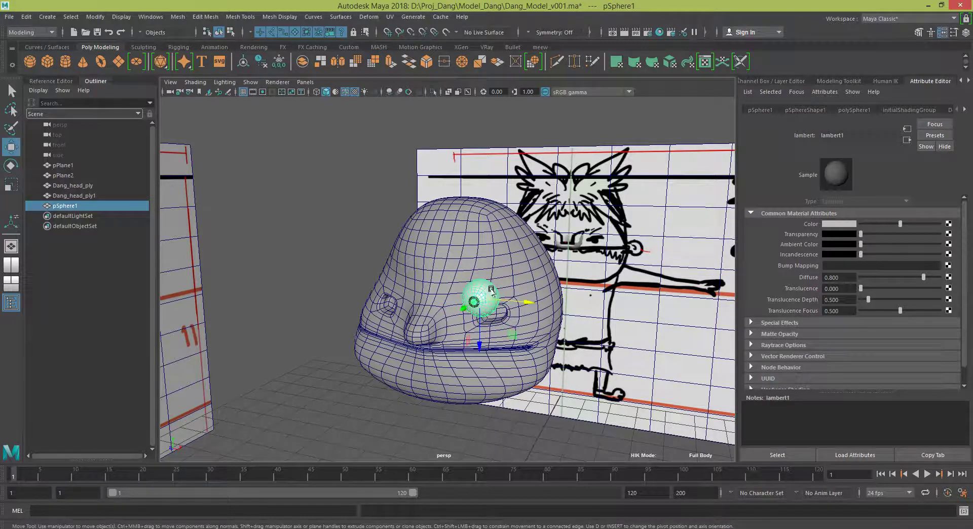
mouse_move(476, 332)
alt+mouse_down()
mouse_move(517, 330)
mouse_move(528, 304)
mouse_move(517, 307)
alt+mouse_up()
scroll(502, 334, up, 5)
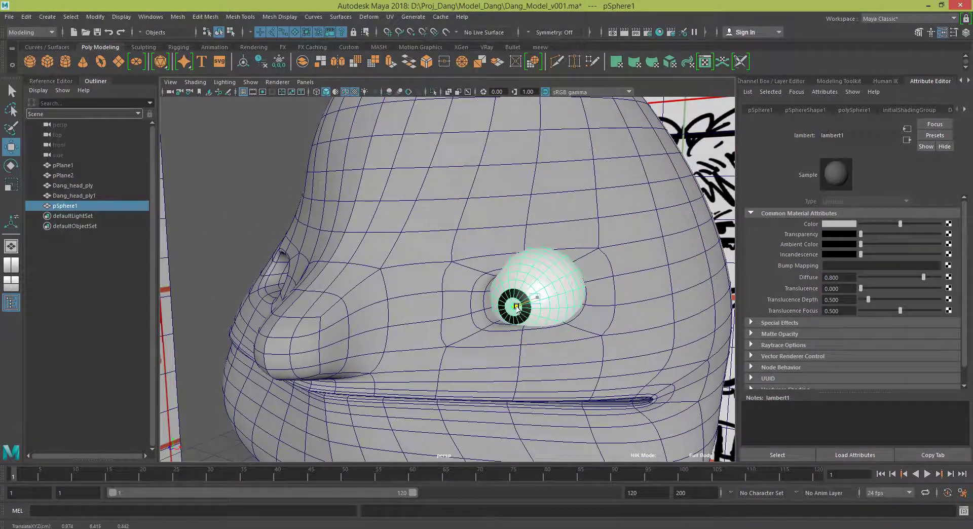
mouse_move(571, 346)
alt+mouse_down()
mouse_move(532, 237)
mouse_move(486, 348)
mouse_move(556, 349)
mouse_move(537, 331)
mouse_move(646, 337)
mouse_move(631, 364)
mouse_move(332, 250)
mouse_move(547, 277)
alt+mouse_up()
key(e)
click(684, 335)
click(332, 250)
scroll(332, 250, up, 3)
Select the head's face loop surrounding the eye in Face mode
click(569, 264)
right_drag(558, 256, 551, 253)
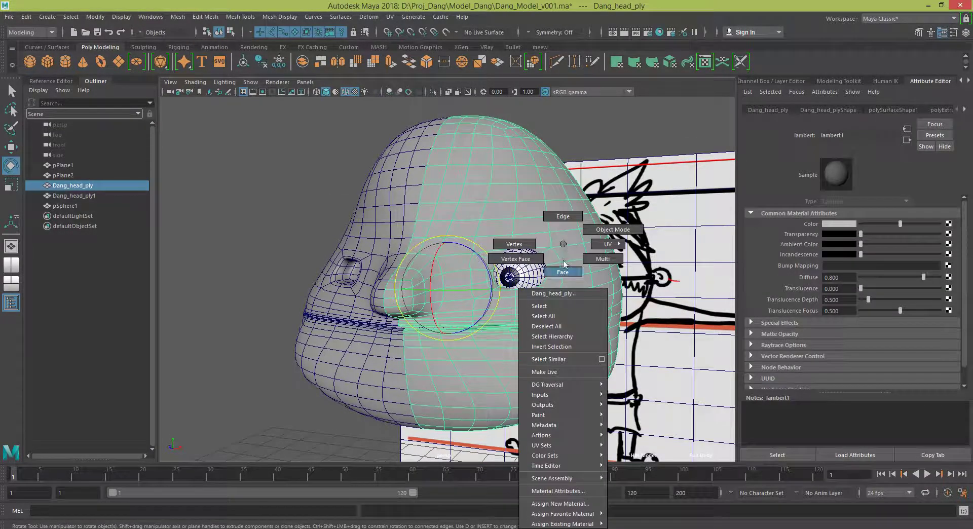
alt+drag(551, 253, 454, 321)
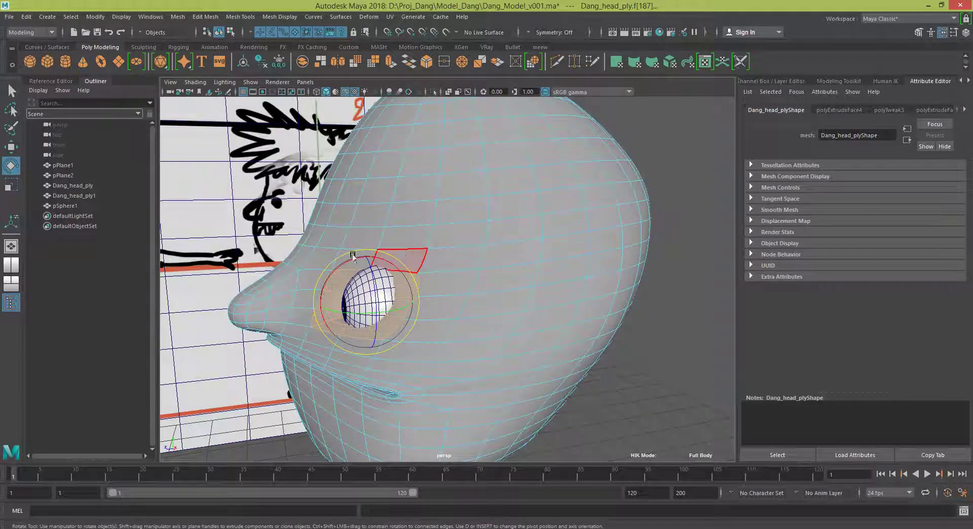
mouse_move(506, 300)
alt+mouse_down()
mouse_move(539, 310)
mouse_move(499, 306)
mouse_move(552, 292)
alt+mouse_up()
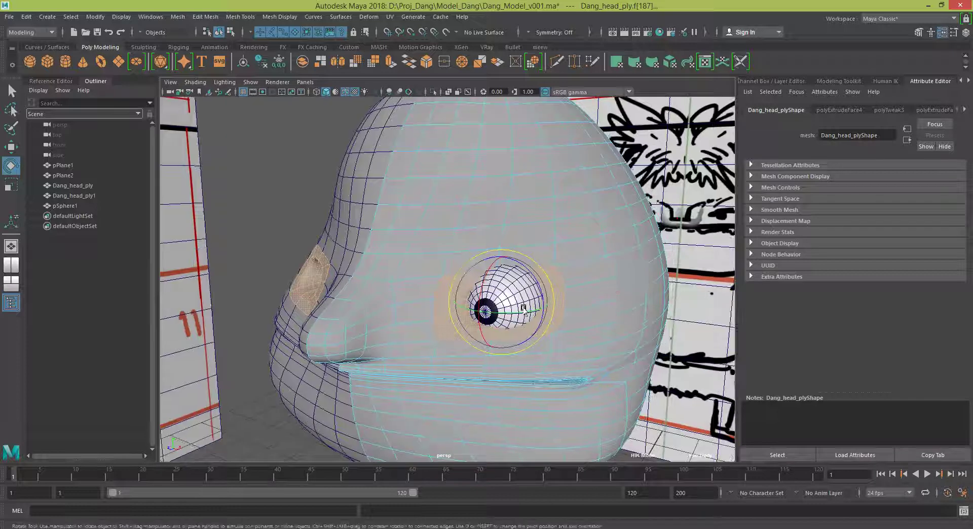
click(578, 268)
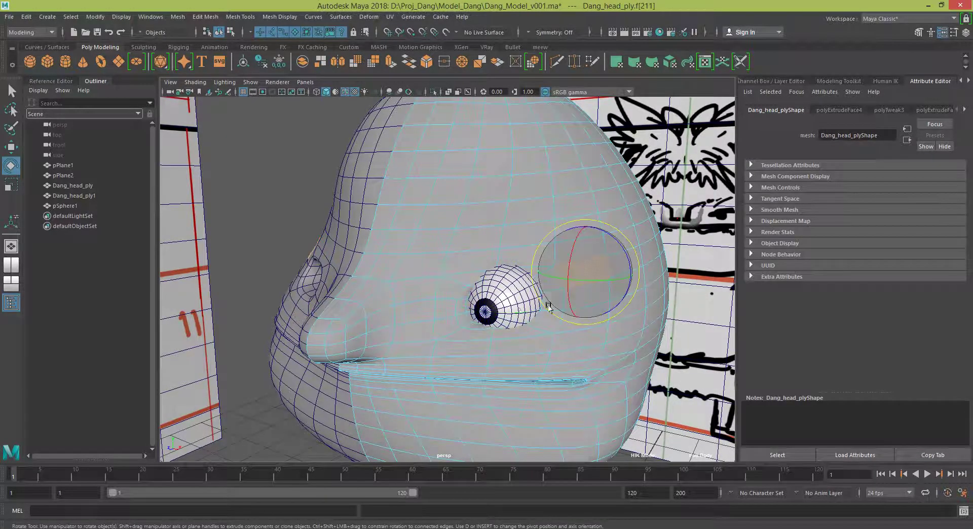
click(461, 282)
alt+drag(491, 297, 521, 294)
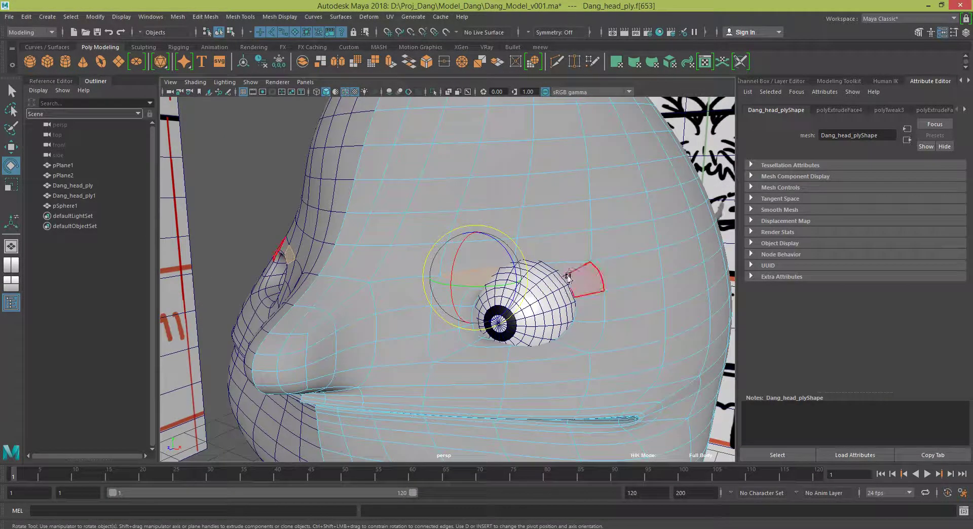
double_click(563, 269)
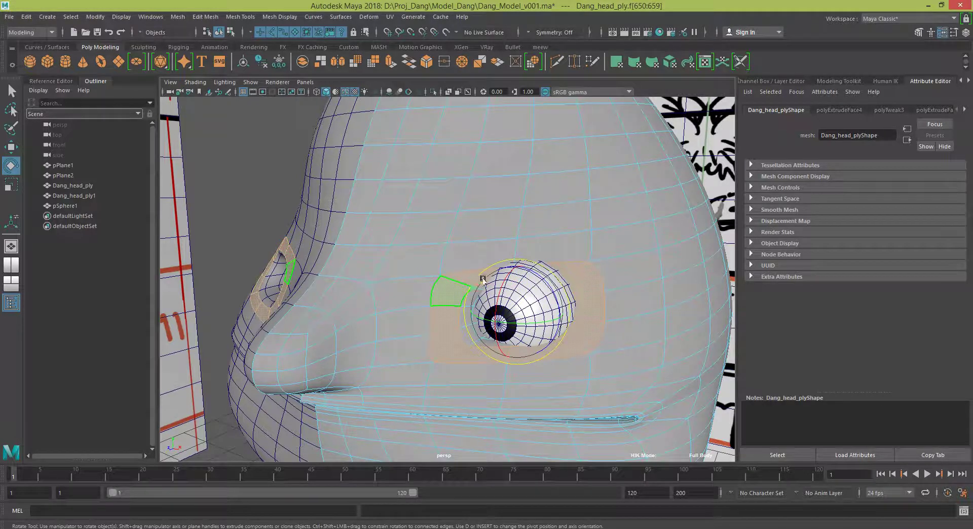
click(446, 288)
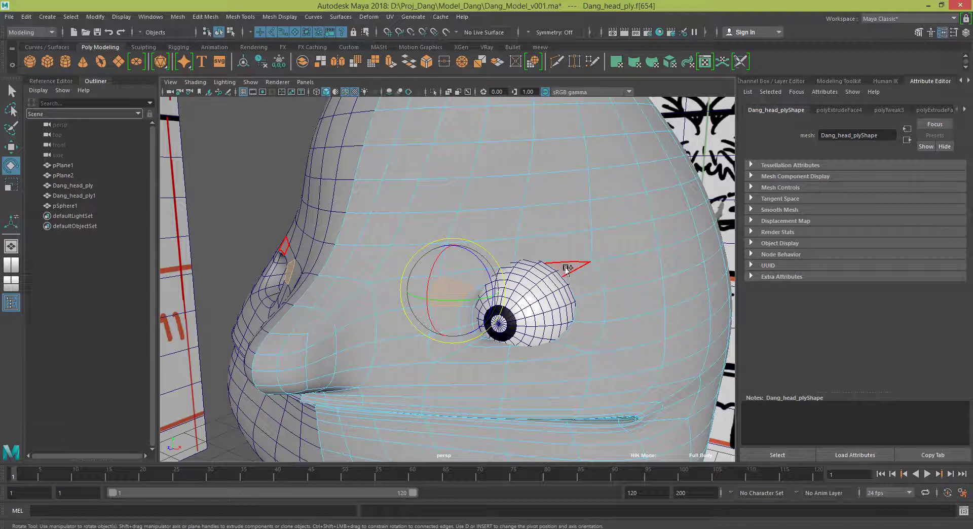
click(567, 269)
double_click(584, 281)
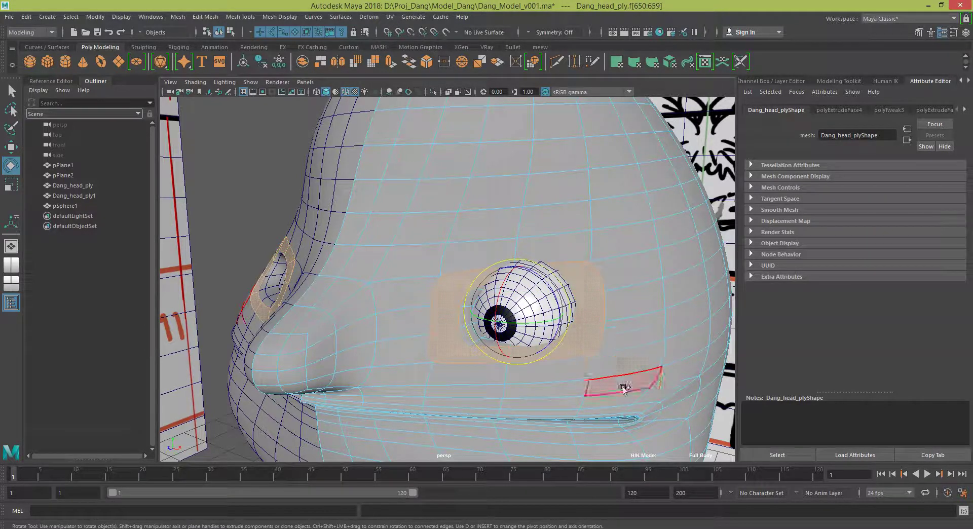
Turn on Soft Select, adjust its falloff and rotate the eye loop around the eyeball
mouse_move(624, 389)
alt+mouse_down()
mouse_move(549, 392)
mouse_move(549, 360)
alt+mouse_up()
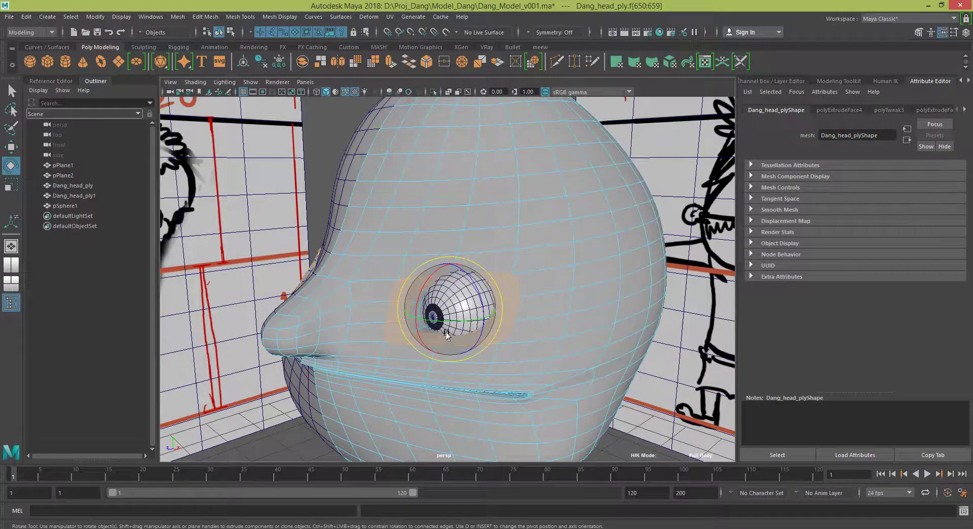
key(b)
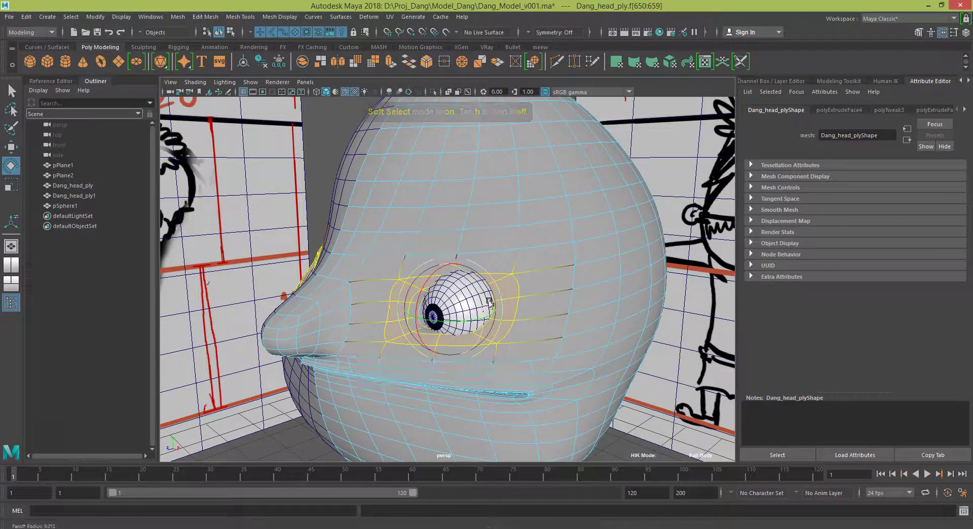
mouse_move(460, 304)
mouse_down()
mouse_move(554, 304)
mouse_move(529, 307)
mouse_move(538, 307)
mouse_up()
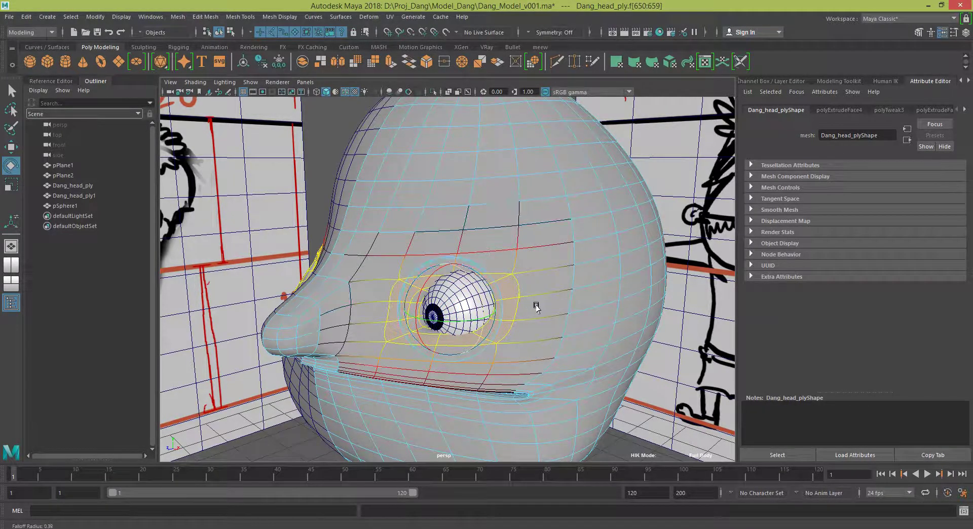
mouse_move(434, 287)
mouse_down()
mouse_move(423, 289)
mouse_move(450, 321)
mouse_move(423, 287)
mouse_up()
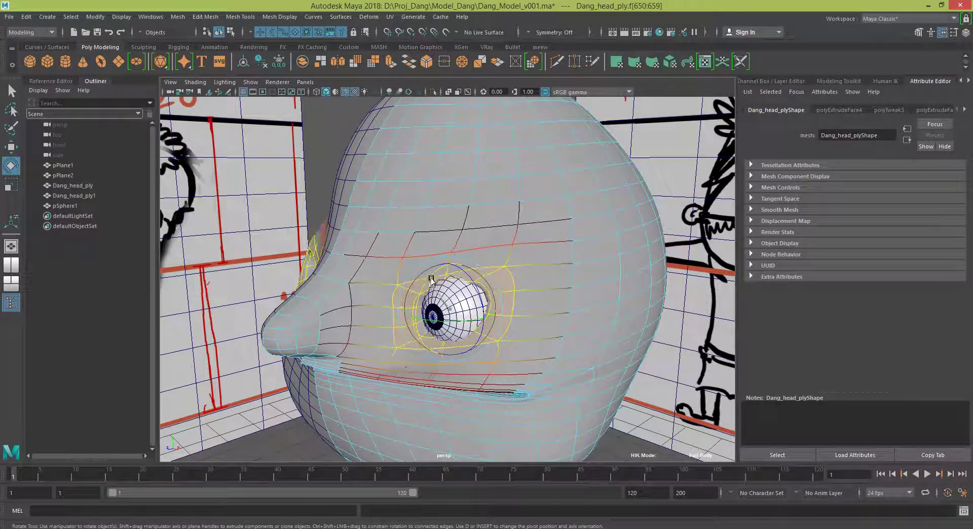
mouse_move(434, 279)
alt+mouse_down()
mouse_move(496, 307)
mouse_move(460, 314)
alt+mouse_up()
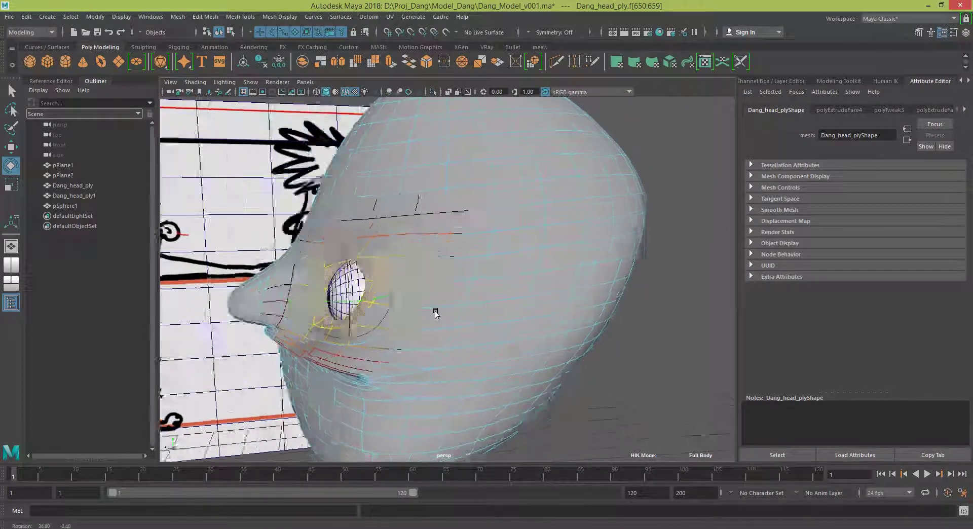
Move individual faces beside the eye so the socket wraps snugly around the eyeball
click(512, 302)
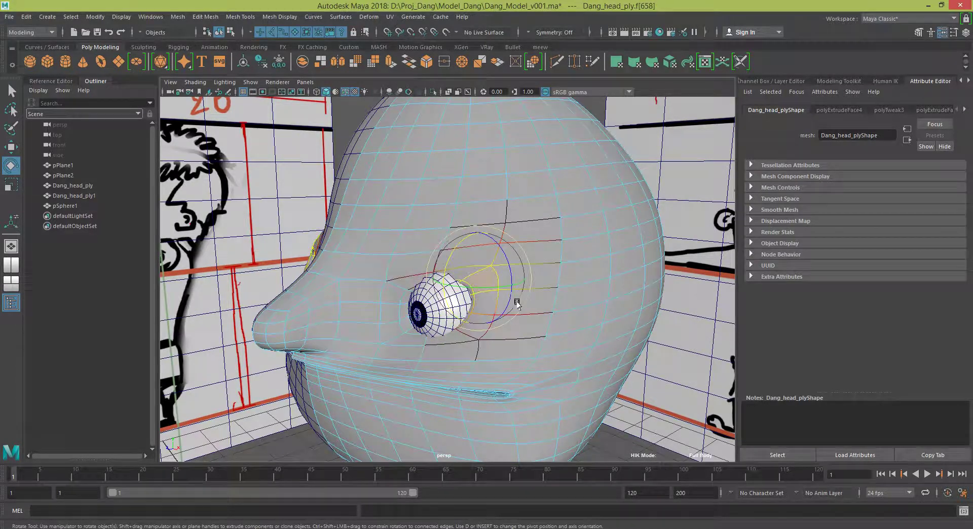
key(w)
alt+drag(537, 304, 466, 326)
drag(382, 318, 426, 342)
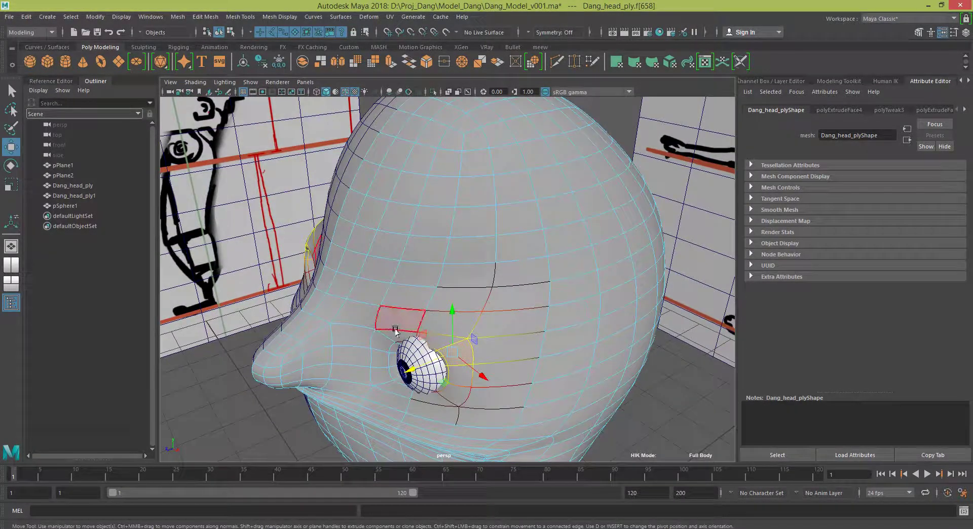
click(395, 331)
middle_drag(436, 341, 399, 354)
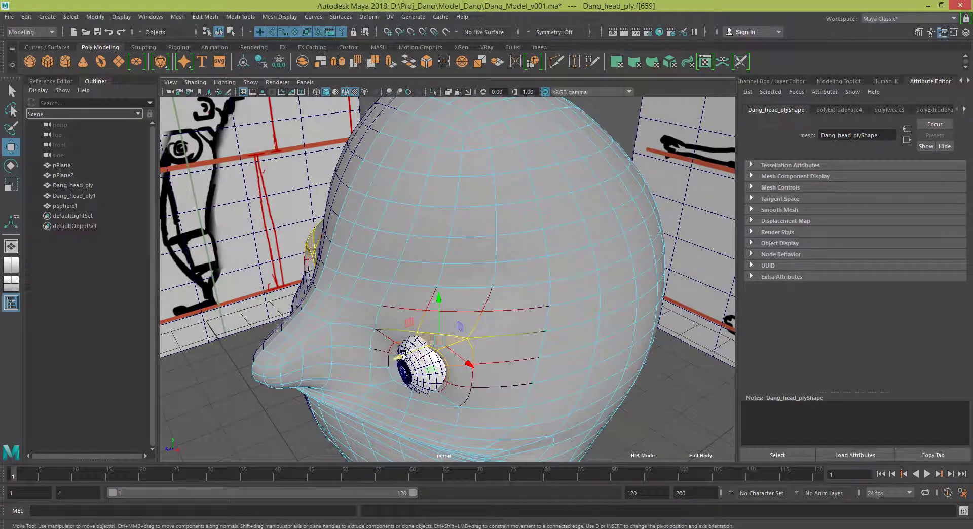
mouse_move(394, 353)
alt+mouse_down()
mouse_move(416, 368)
mouse_move(395, 380)
mouse_move(477, 355)
alt+mouse_up()
click(436, 365)
click(494, 314)
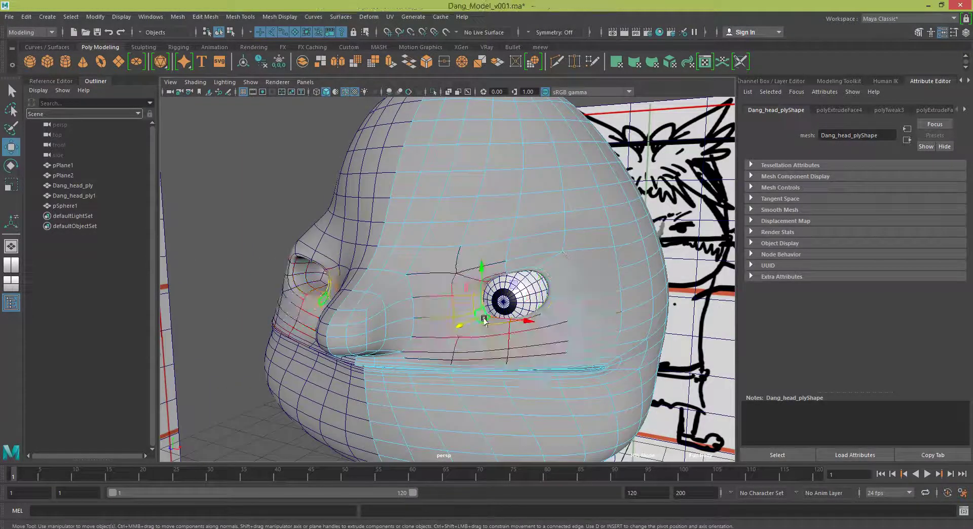
mouse_move(494, 315)
alt+mouse_down()
mouse_move(530, 320)
mouse_move(509, 264)
alt+mouse_up()
click(509, 264)
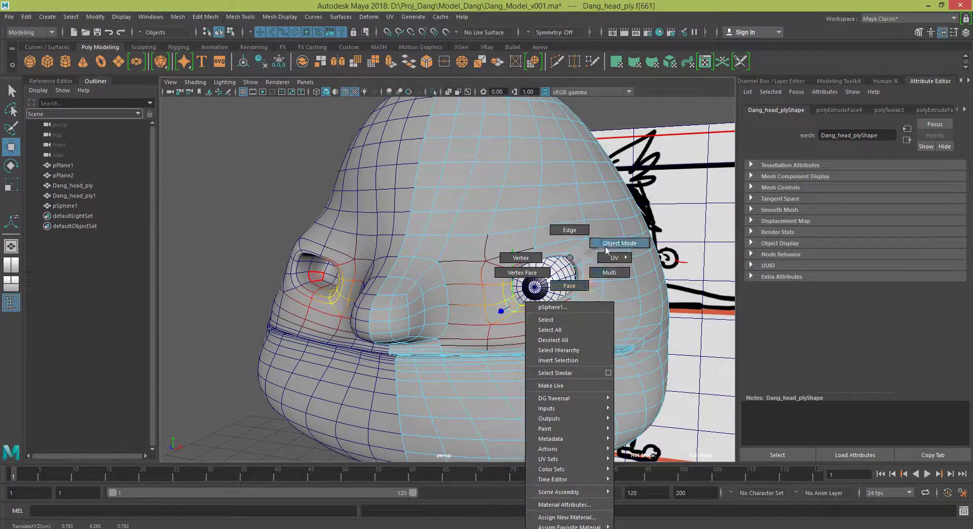
Select the whole eyeball and rotate it so the dark pupil faces outward
right_drag(568, 282, 603, 246)
click(560, 282)
alt+drag(318, 274, 485, 370)
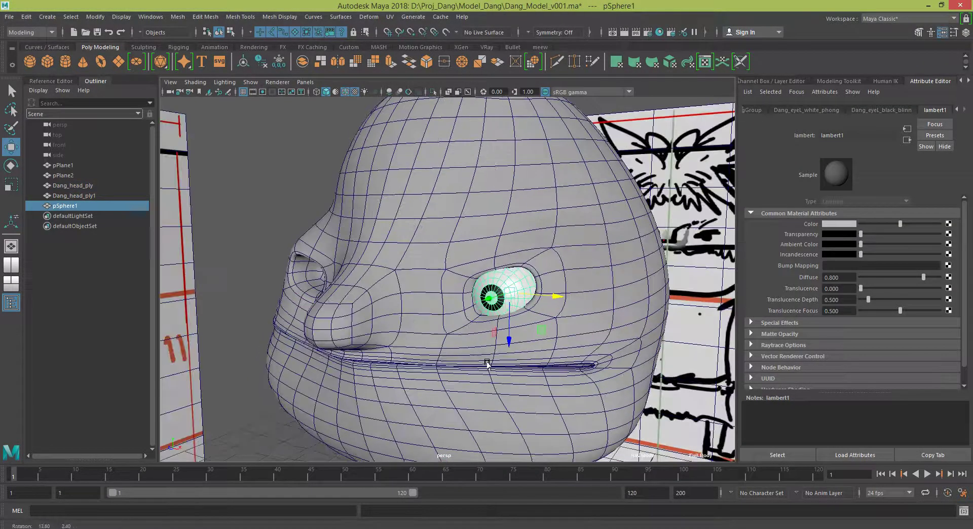
key(e)
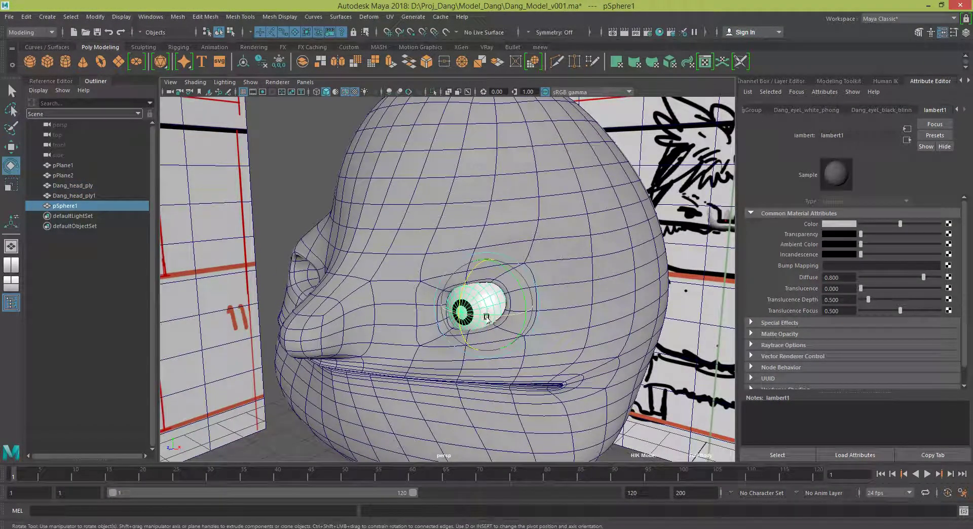
drag(486, 318, 496, 319)
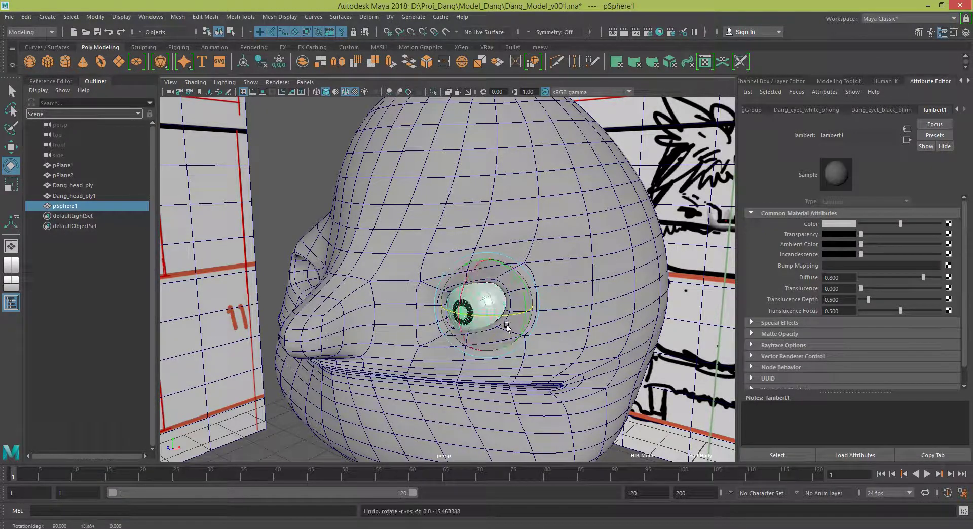
alt+drag(507, 327, 532, 332)
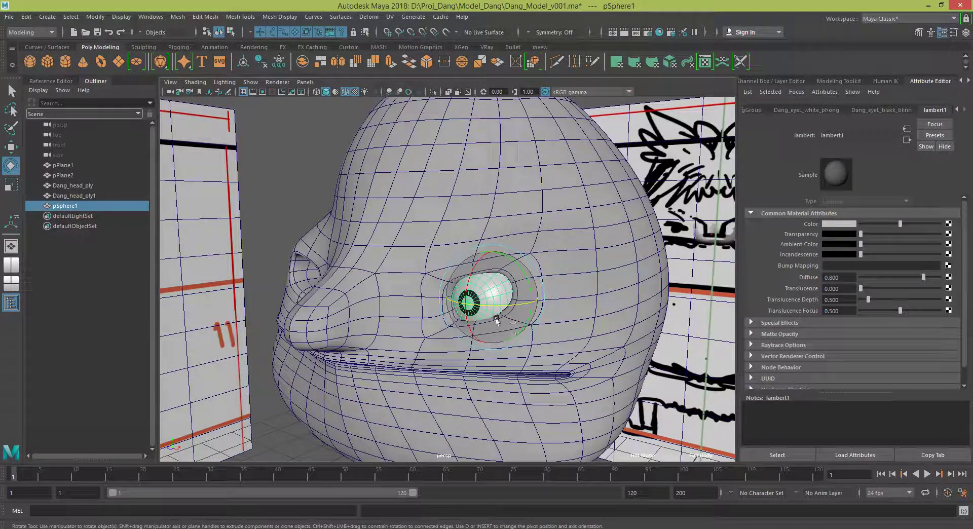
Try stretching the eyeball, rotate it further in the socket, then undo the stretch
key(r)
drag(487, 396, 486, 365)
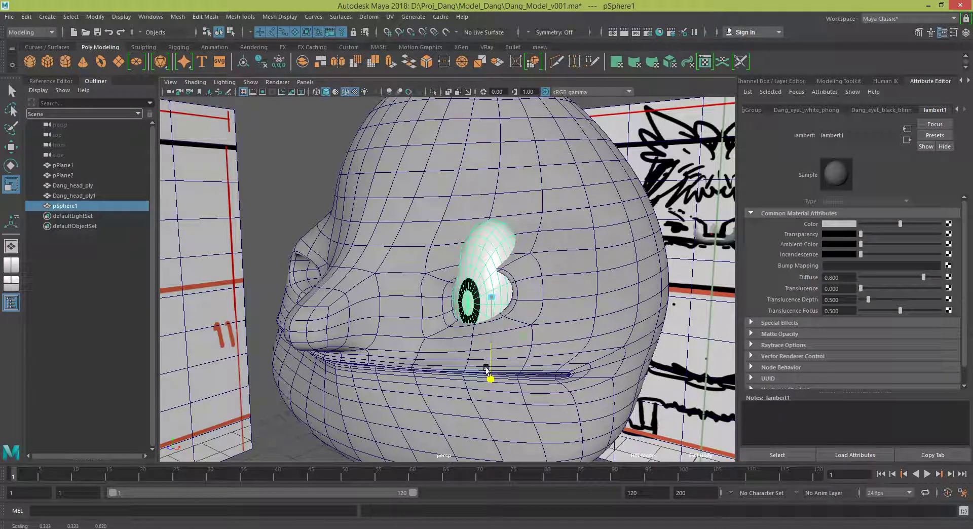
alt+drag(539, 336, 506, 358)
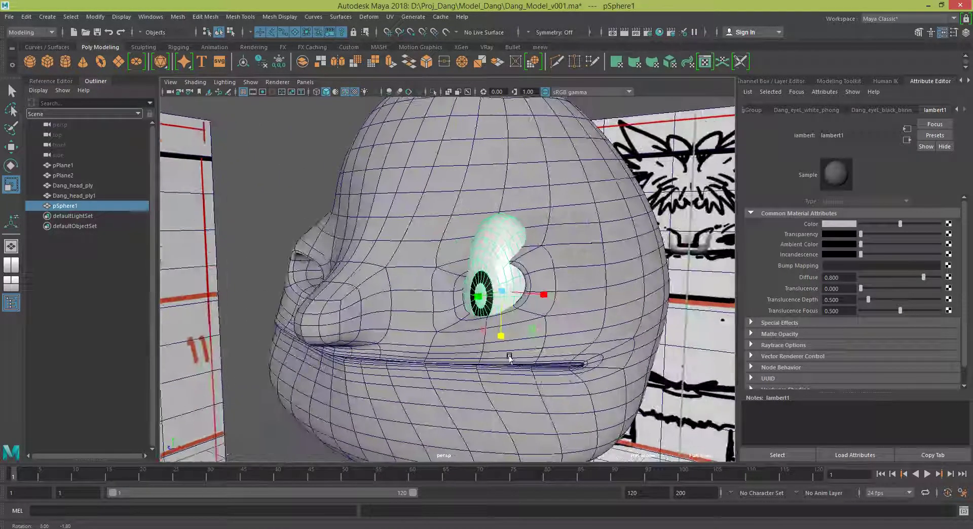
key(e)
drag(479, 274, 474, 282)
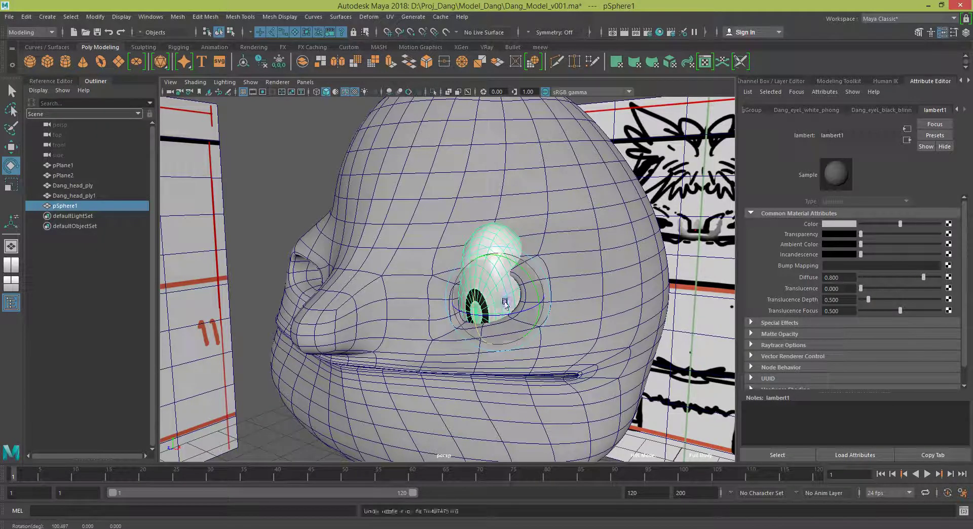
mouse_move(520, 299)
mouse_down()
mouse_move(522, 284)
mouse_move(513, 321)
mouse_move(550, 322)
mouse_move(532, 319)
mouse_move(510, 358)
mouse_move(510, 320)
mouse_up()
key(r)
key(e)
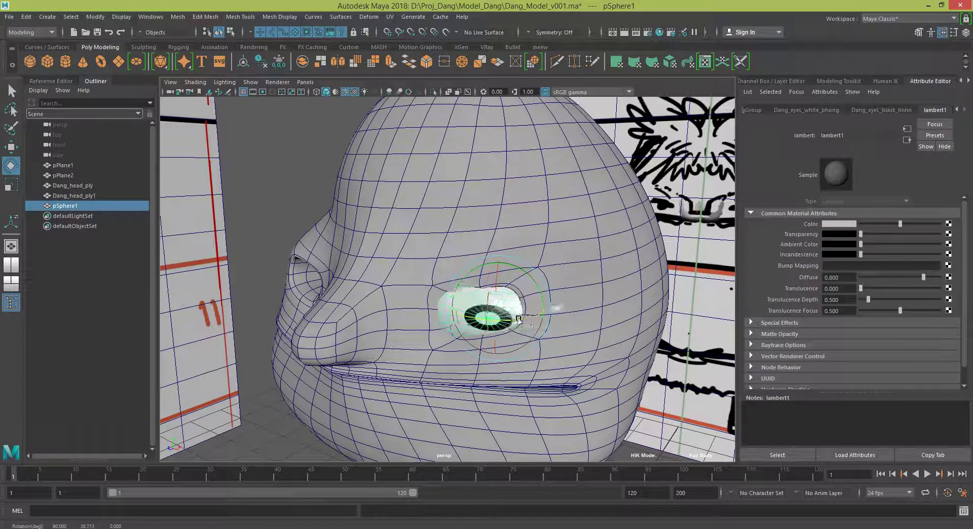
key(ctrl+z)
mouse_move(554, 338)
alt+mouse_down()
mouse_move(365, 355)
mouse_move(434, 361)
mouse_move(619, 267)
alt+mouse_up()
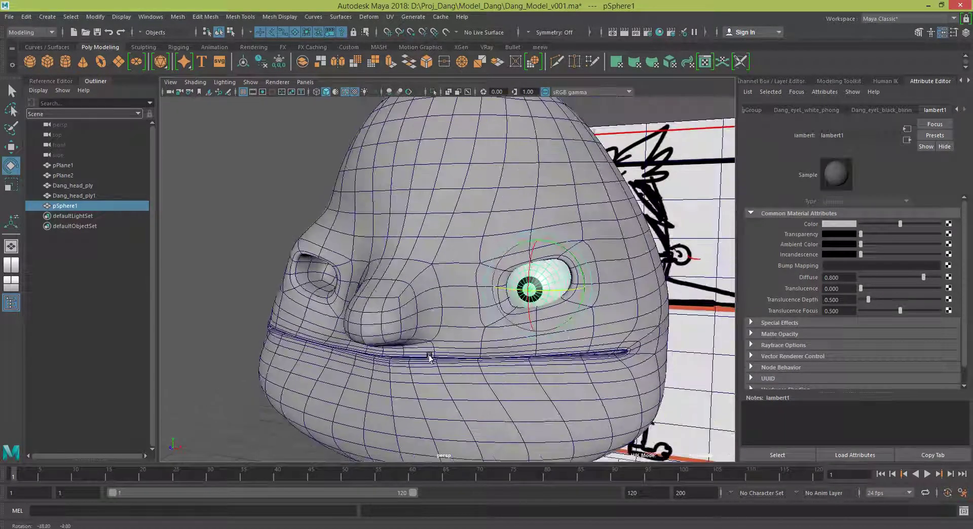
Select the band of head faces just above the eye in Face mode
right_click(616, 258)
click(615, 285)
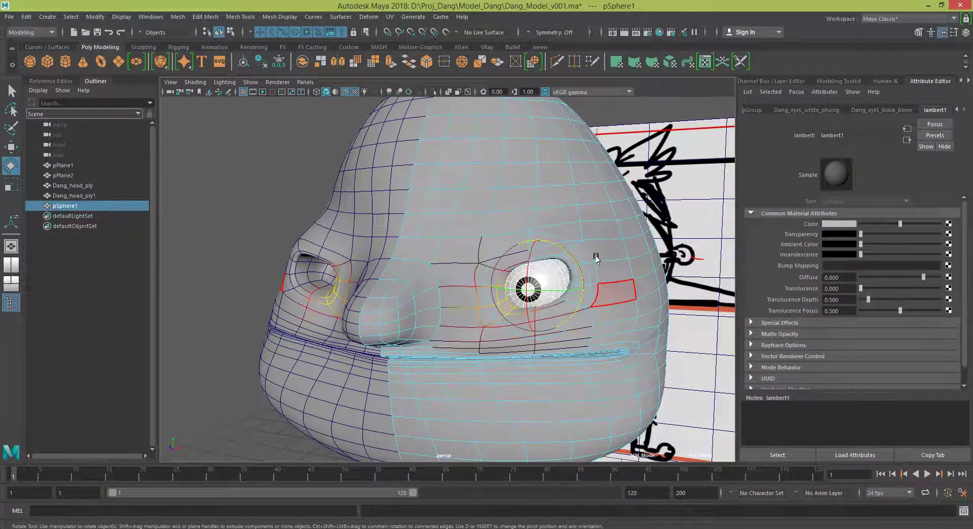
click(587, 256)
alt+drag(587, 255, 593, 315)
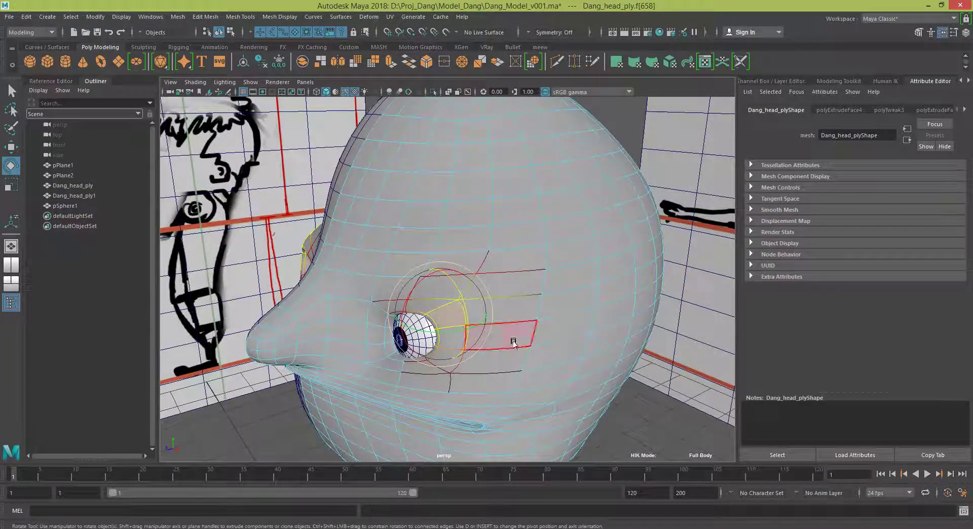
key(w)
mouse_move(430, 337)
alt+mouse_down()
mouse_move(445, 273)
mouse_move(495, 282)
alt+mouse_up()
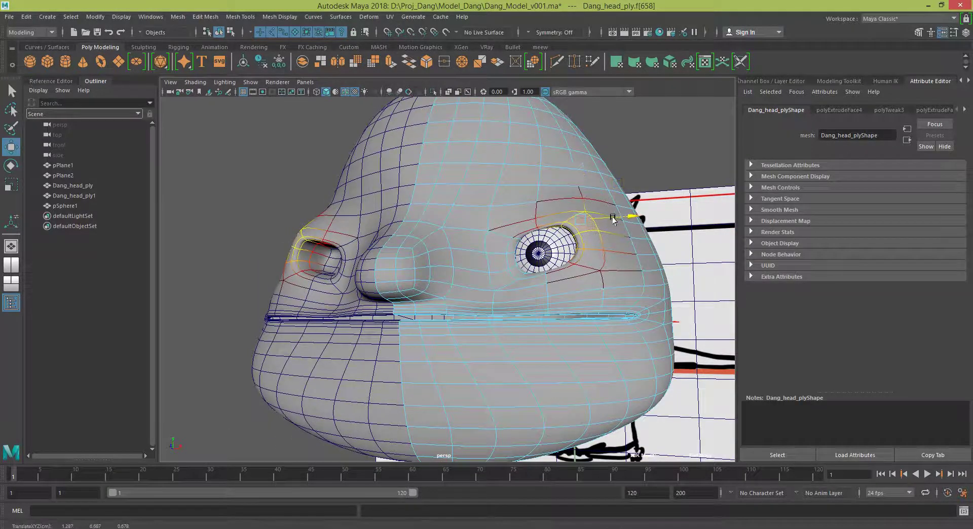
mouse_move(617, 218)
alt+mouse_down()
mouse_move(391, 312)
mouse_move(390, 344)
mouse_move(437, 282)
alt+mouse_up()
click(391, 311)
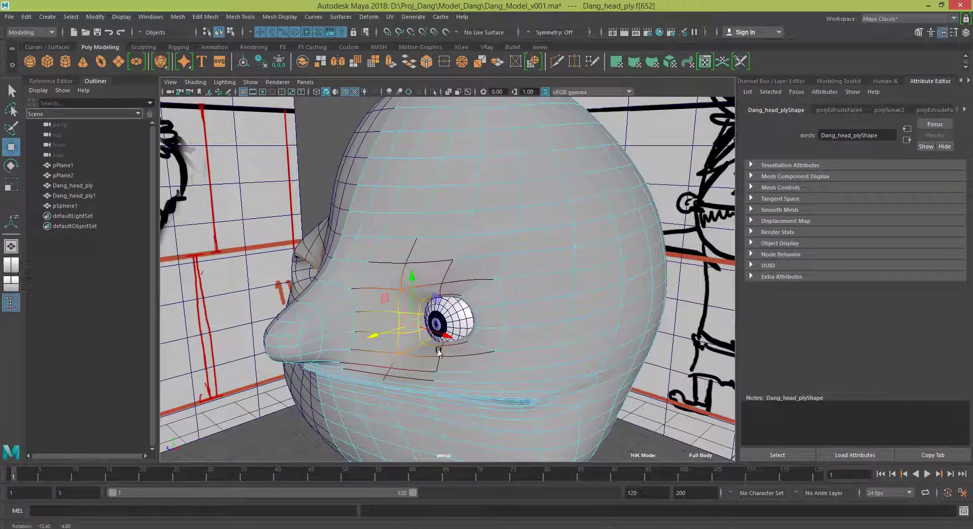
click(451, 273)
drag(446, 234, 446, 229)
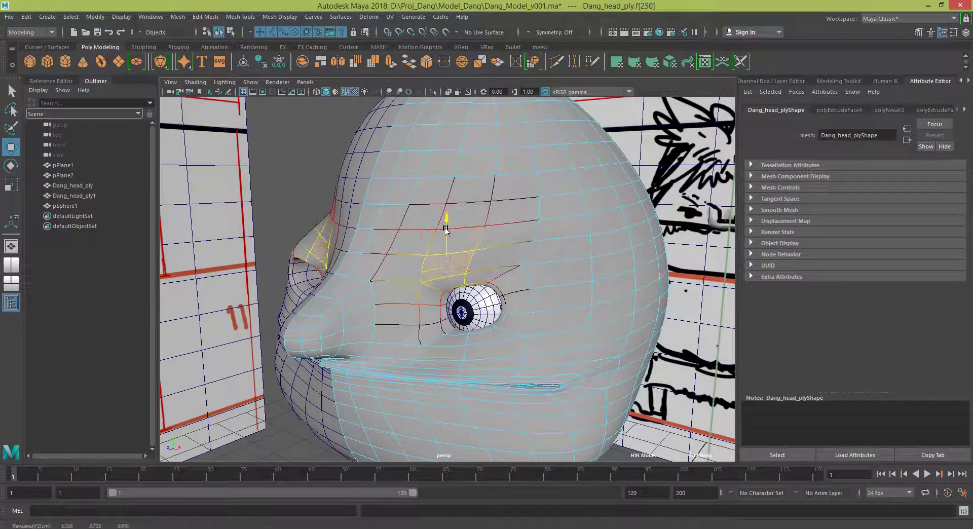
alt+drag(489, 376, 497, 330)
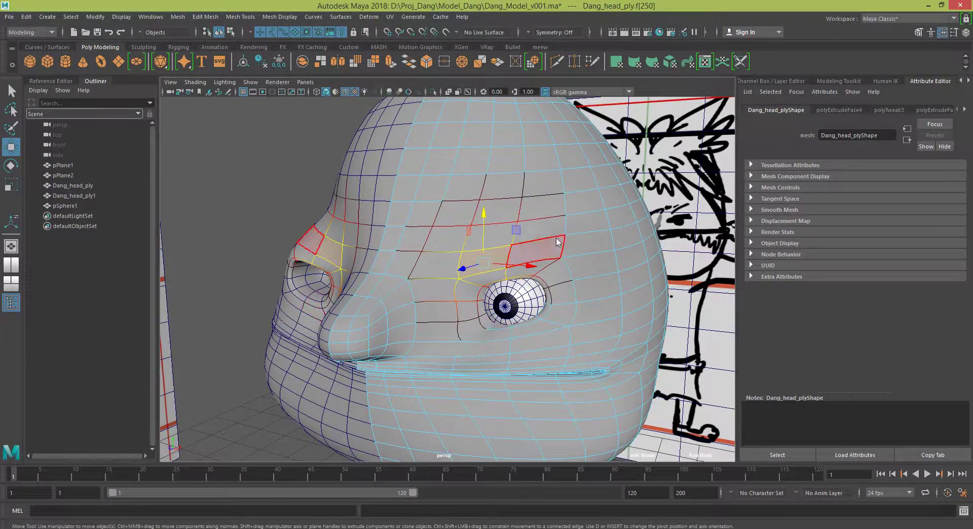
right_drag(556, 241, 561, 257)
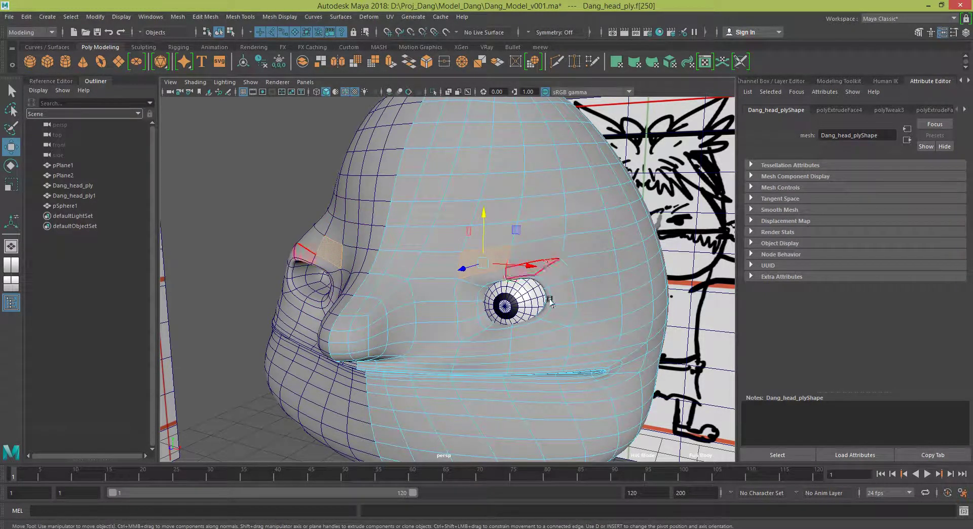
alt+drag(561, 258, 547, 304)
shift+click(519, 255)
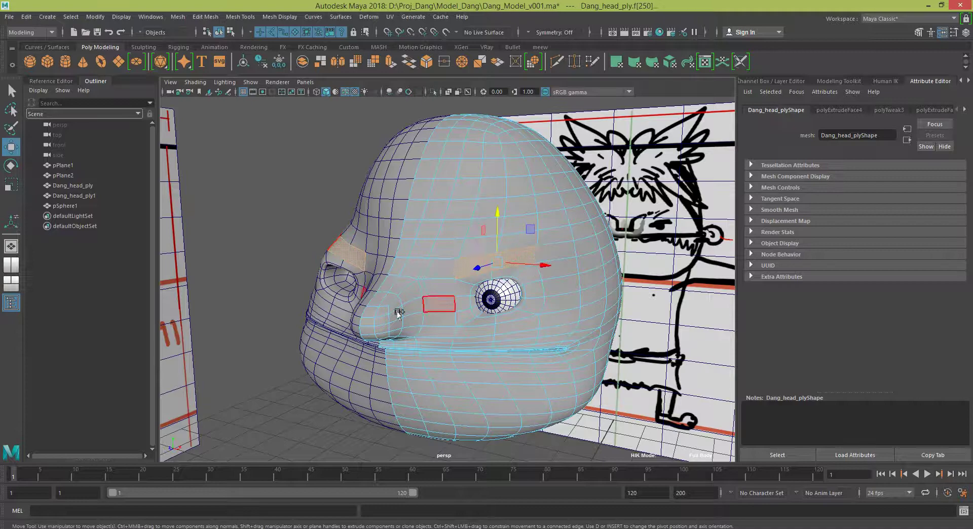
Check the selected brow faces against the sketch in front and side views with X-Ray
key(space)
drag(442, 319, 451, 333)
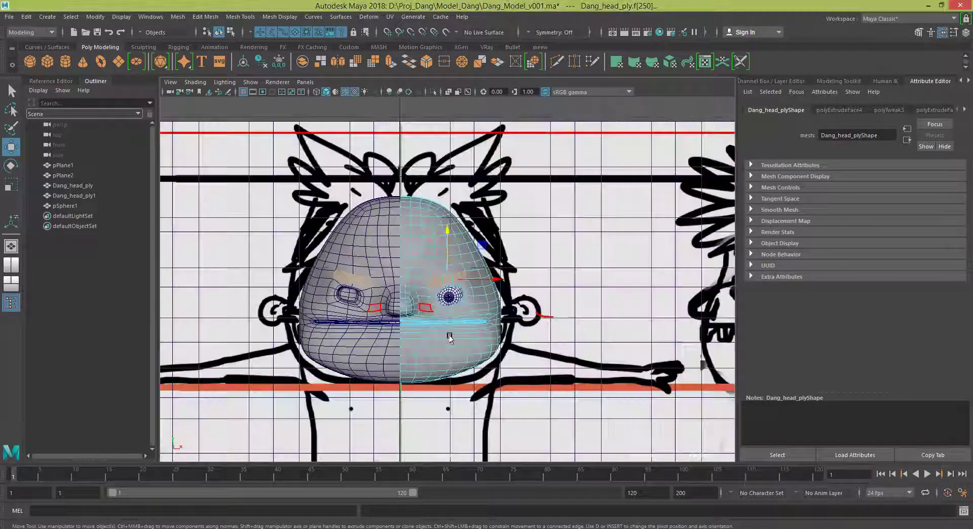
scroll(453, 335, up, 2)
scroll(450, 324, up, 4)
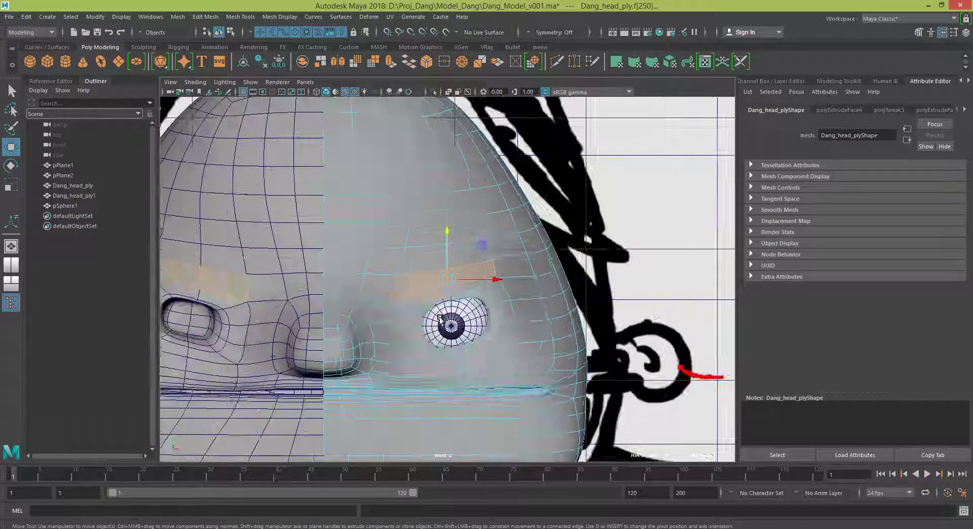
key(1)
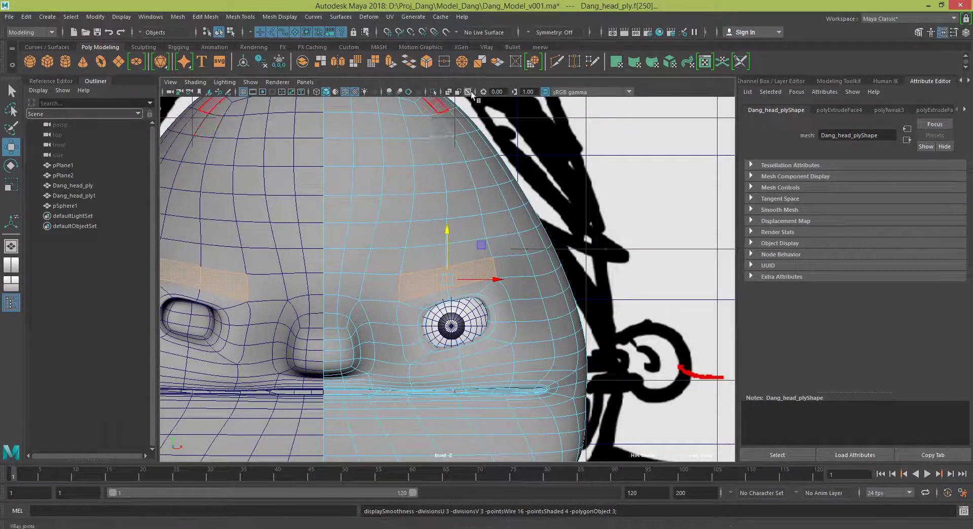
click(449, 92)
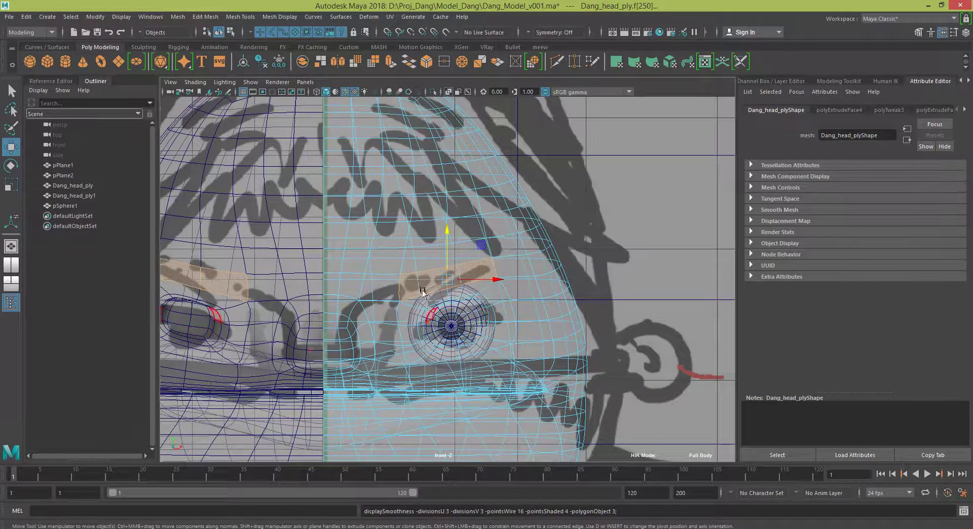
scroll(472, 305, down, 5)
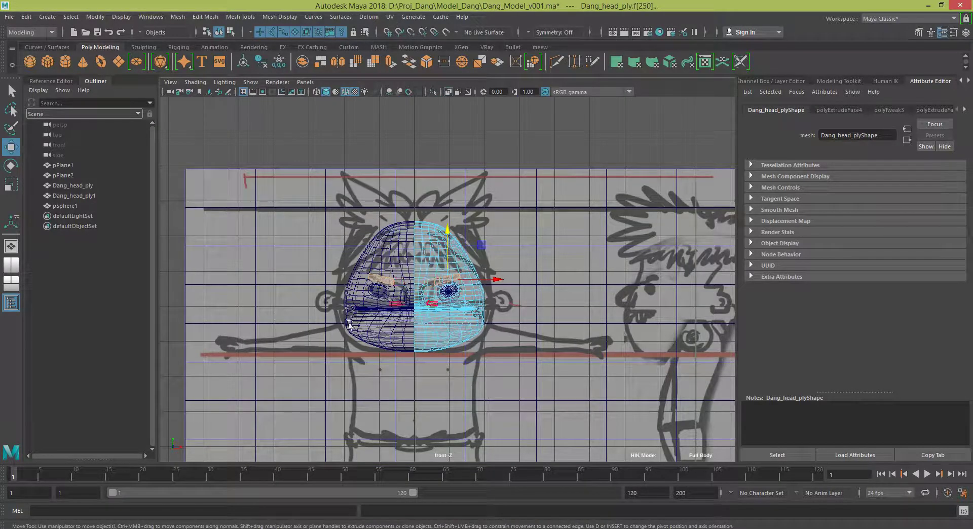
key(space)
drag(498, 278, 554, 276)
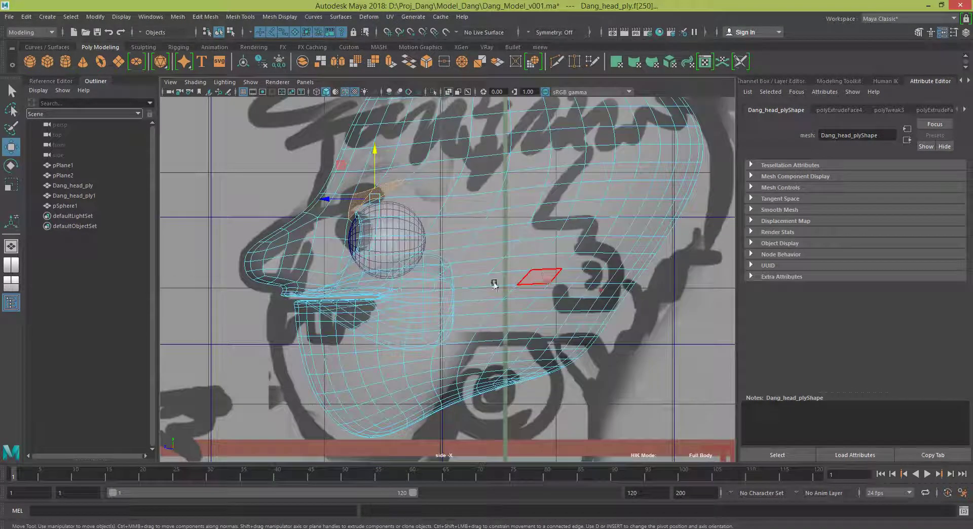
alt+middle_drag(346, 238, 346, 275)
scroll(346, 275, up, 2)
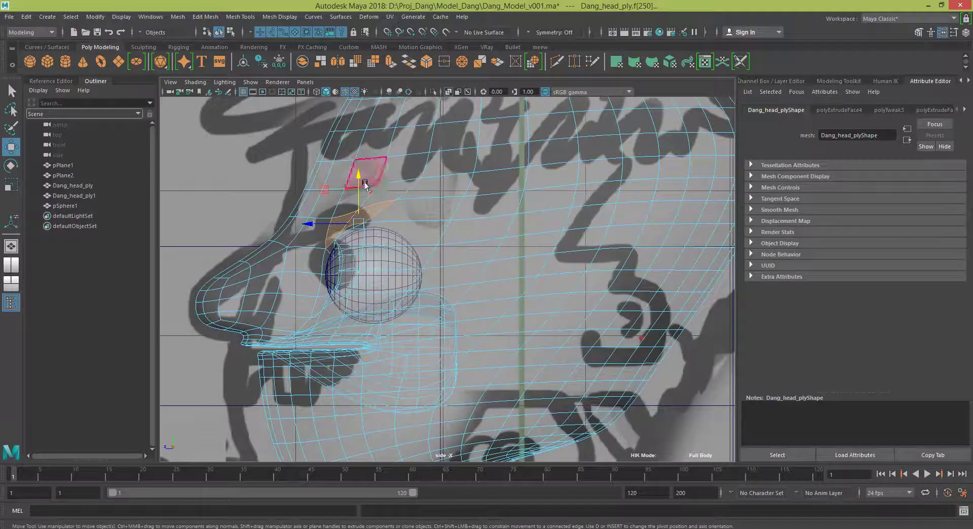
key(space)
mouse_move(374, 241)
mouse_down()
mouse_move(378, 270)
mouse_move(374, 214)
mouse_up()
Restore an opaque textured perspective view and extrude the brow faces (polyExtrudeFace5)
alt+drag(456, 253, 535, 312)
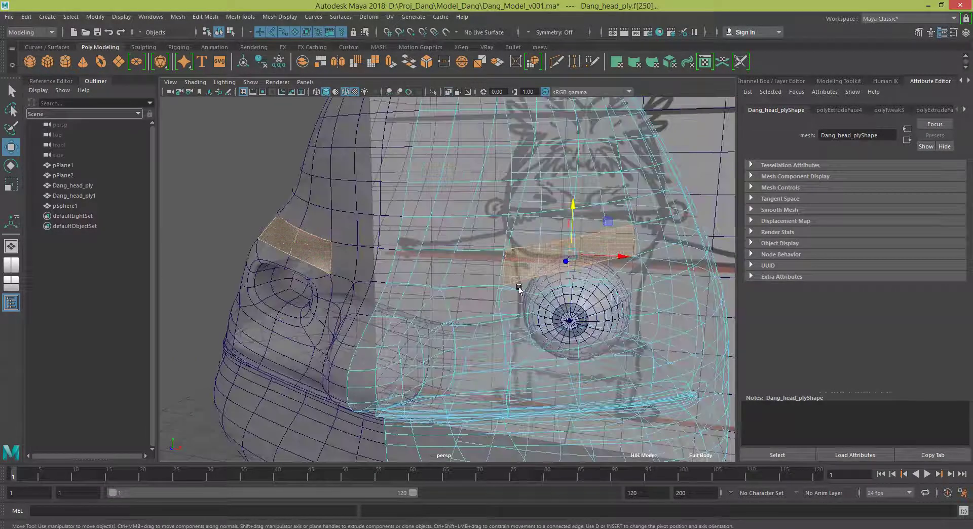
key(5)
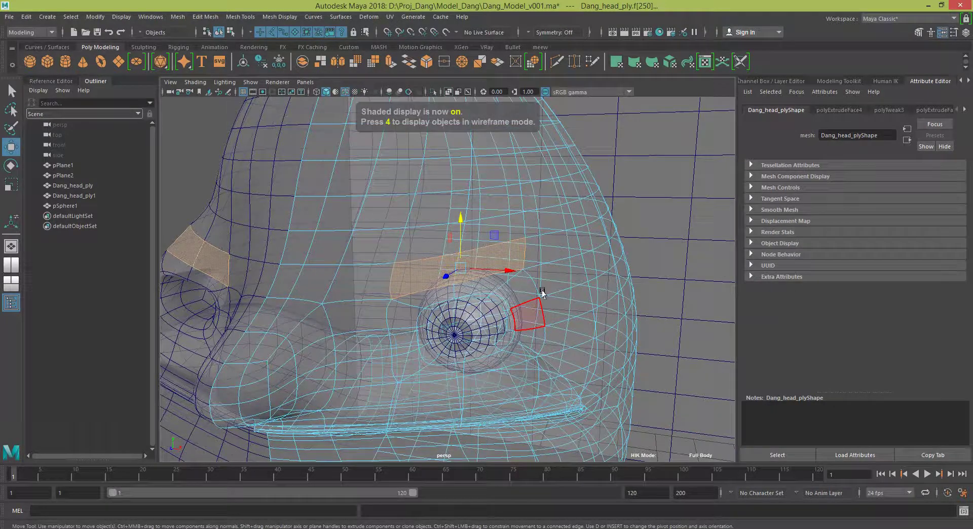
key(6)
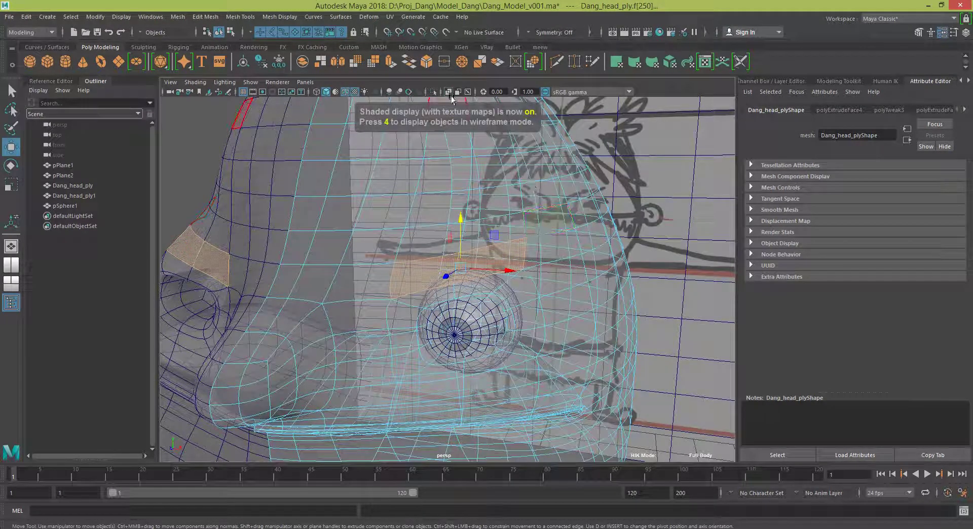
click(448, 93)
alt+drag(507, 355, 467, 304)
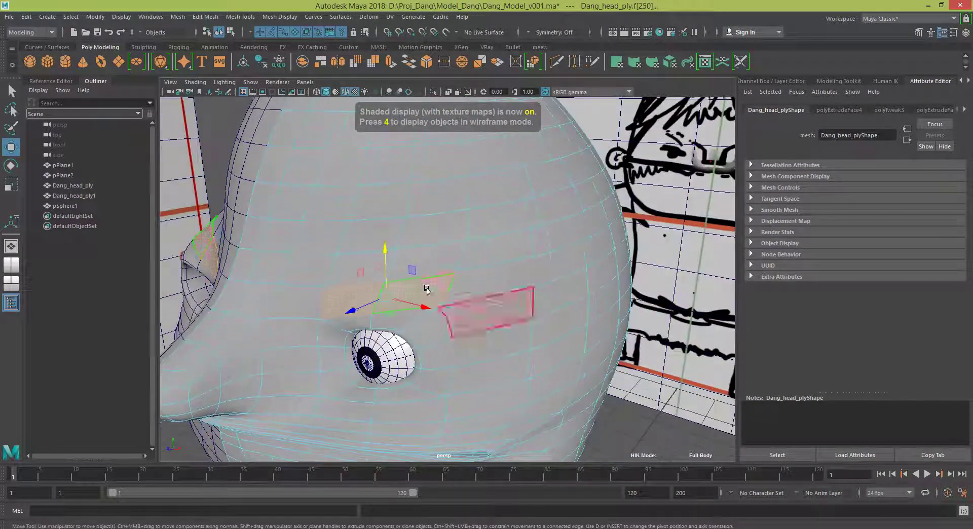
shift+right_drag(430, 286, 446, 269)
alt+drag(446, 284, 445, 319)
Nudge the extruded brow face slightly along one axis in the unsmoothed cage view
key(w)
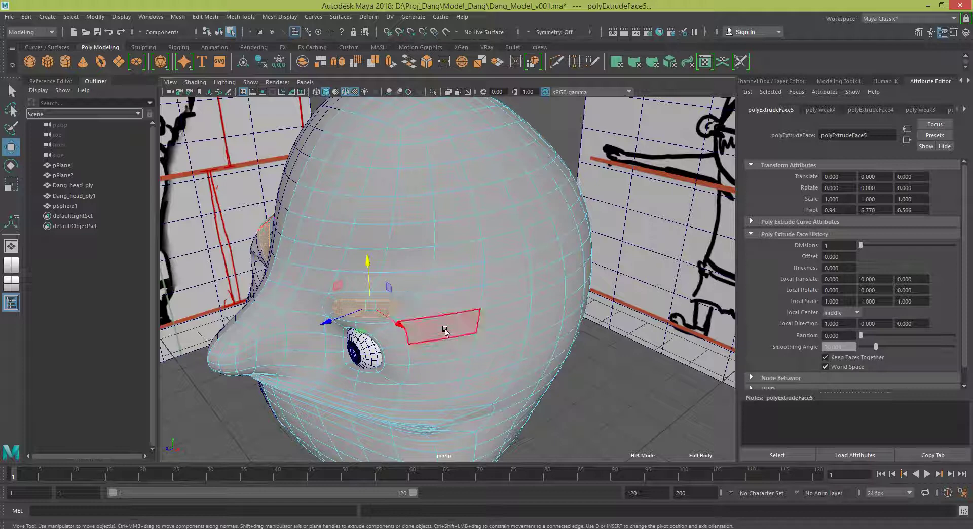
key(1)
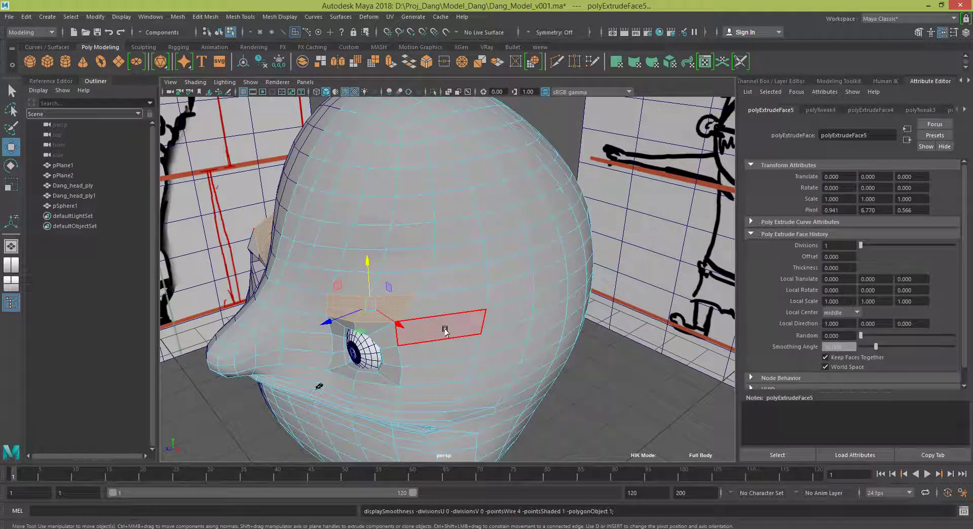
alt+drag(376, 337, 340, 348)
middle_drag(299, 332, 296, 332)
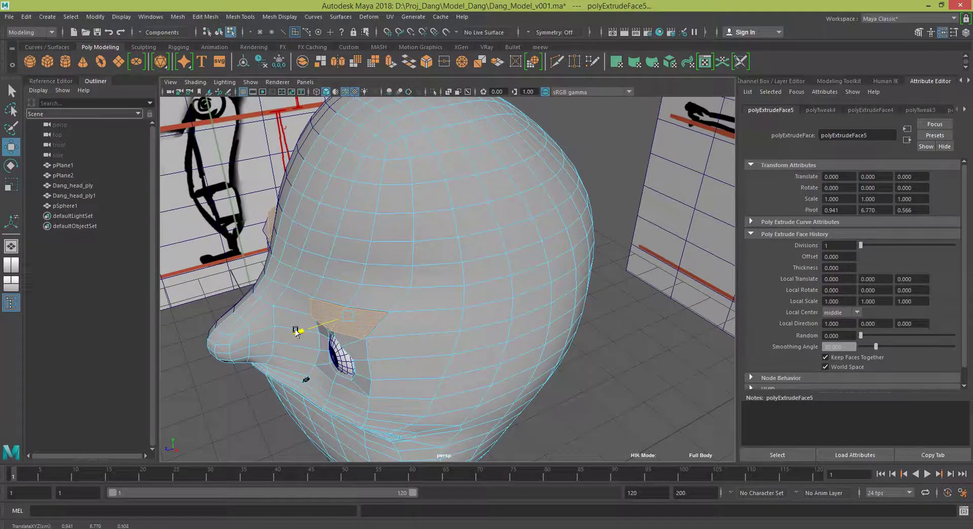
mouse_move(292, 331)
alt+mouse_down()
mouse_move(410, 313)
mouse_move(360, 330)
mouse_move(397, 328)
alt+mouse_up()
Scale the brow face down in Y to flatten it vertically, then check it from the front
key(r)
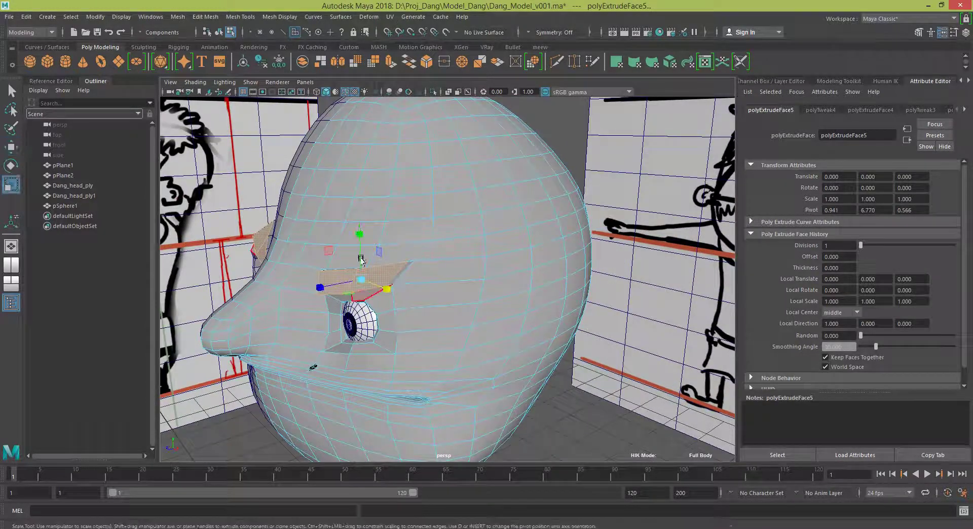
drag(361, 235, 359, 242)
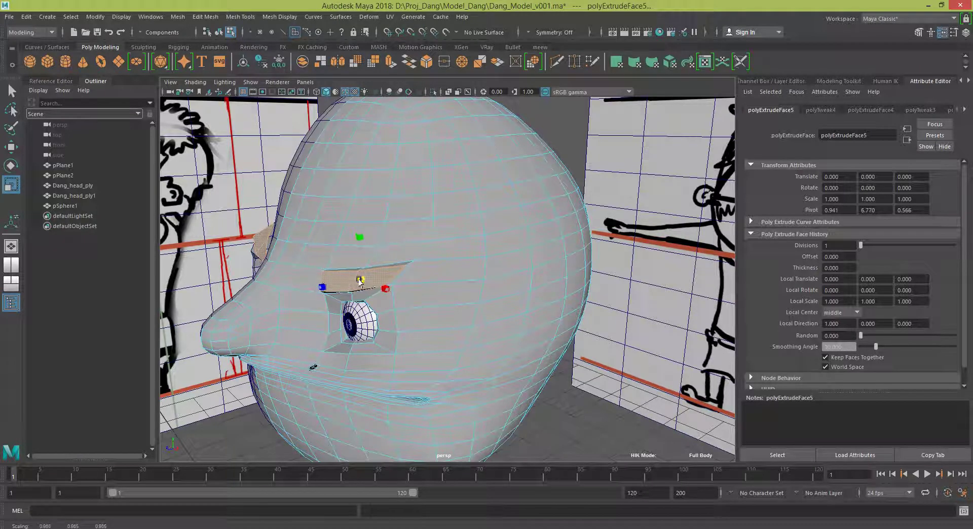
alt+drag(360, 282, 433, 296)
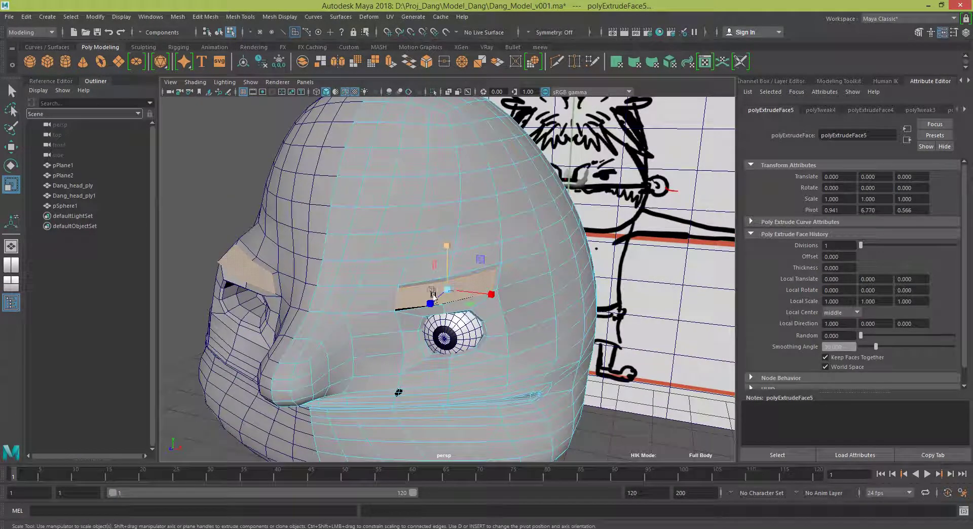
key(e)
mouse_move(468, 257)
alt+mouse_down()
mouse_move(399, 306)
mouse_move(367, 304)
mouse_move(396, 330)
mouse_move(446, 341)
mouse_move(462, 299)
mouse_move(577, 407)
mouse_move(509, 309)
mouse_move(456, 326)
mouse_move(491, 330)
mouse_move(461, 328)
alt+mouse_up()
Insert an edge loop across the extruded brow using the Insert Edge Loop Tool
right_drag(423, 258, 424, 229)
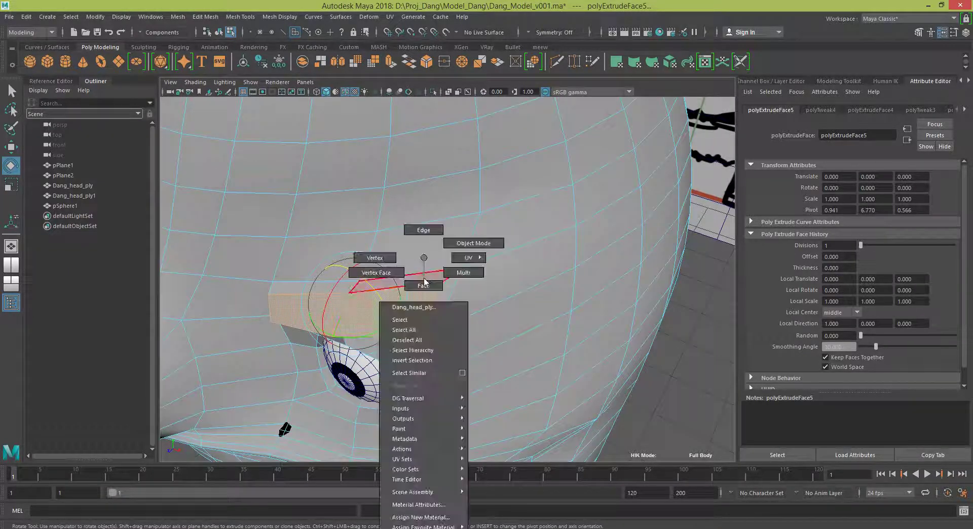
click(452, 275)
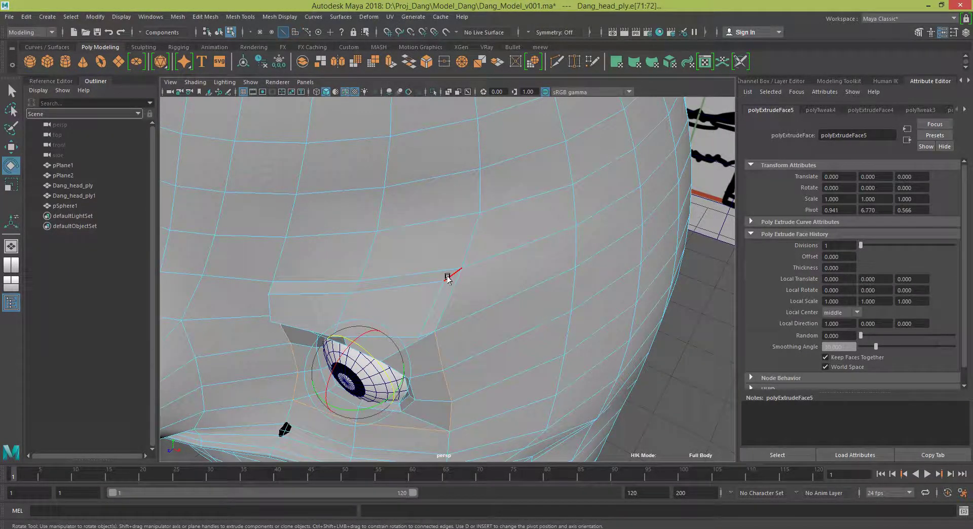
key(f)
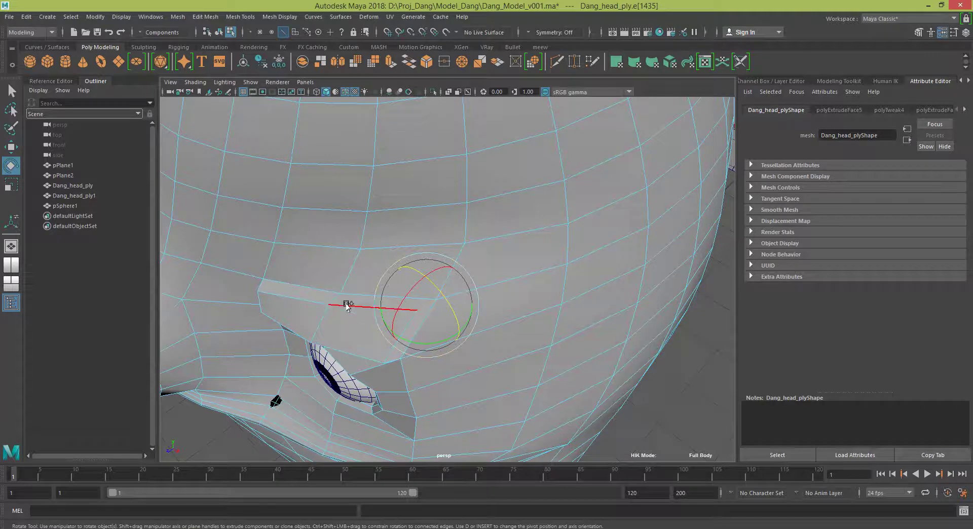
shift+right_click(347, 306)
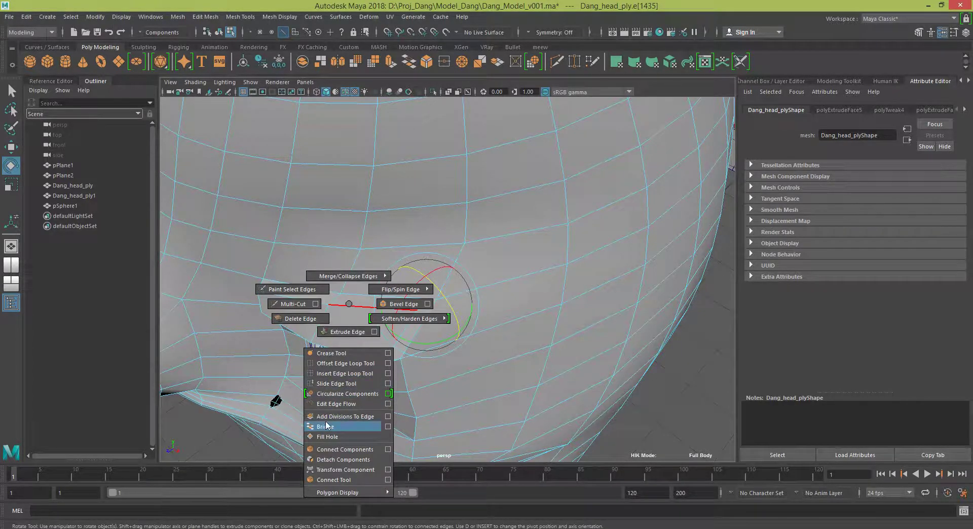
click(356, 373)
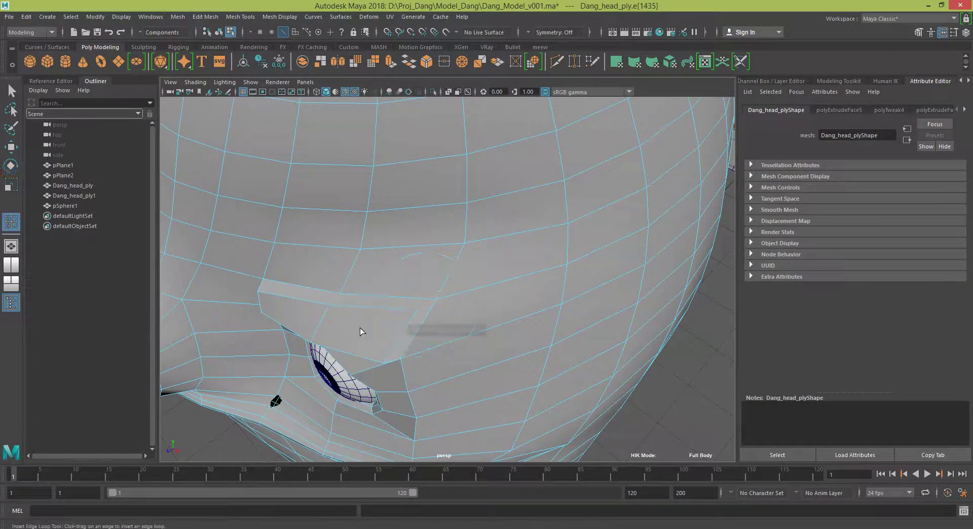
click(333, 301)
alt+drag(332, 301, 359, 283)
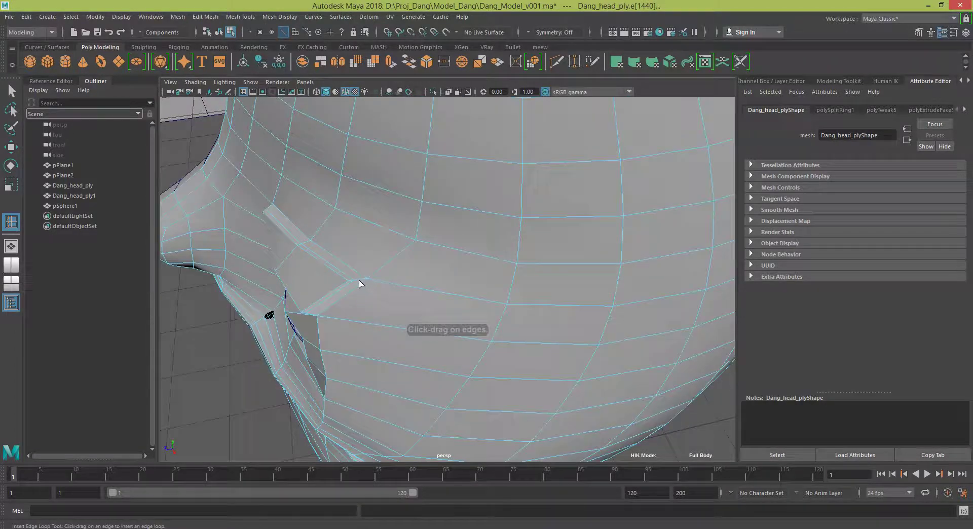
Preview the head smoothed with 3, then return to the cage view and zoom toward the eye
mouse_move(368, 334)
alt+mouse_down()
mouse_move(477, 314)
mouse_move(489, 306)
mouse_move(478, 275)
mouse_move(475, 296)
alt+mouse_up()
key(3)
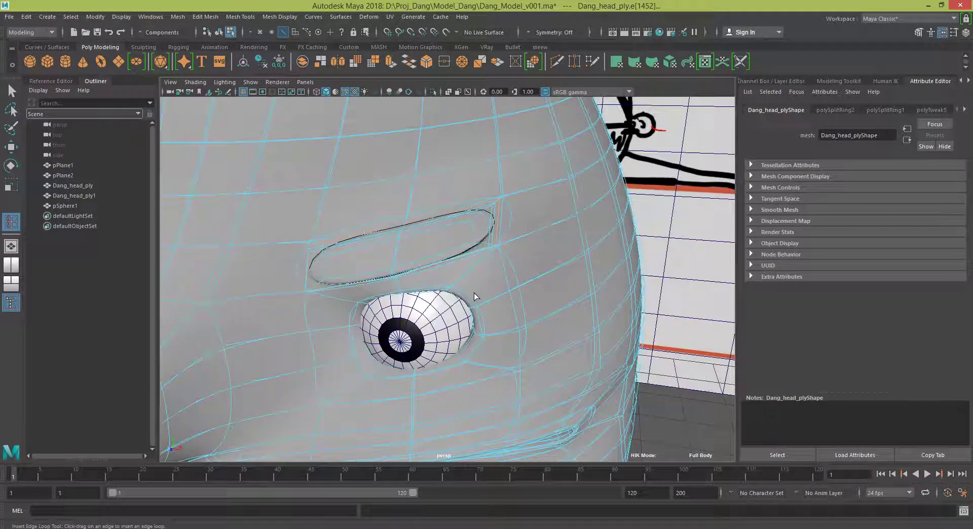
key(1)
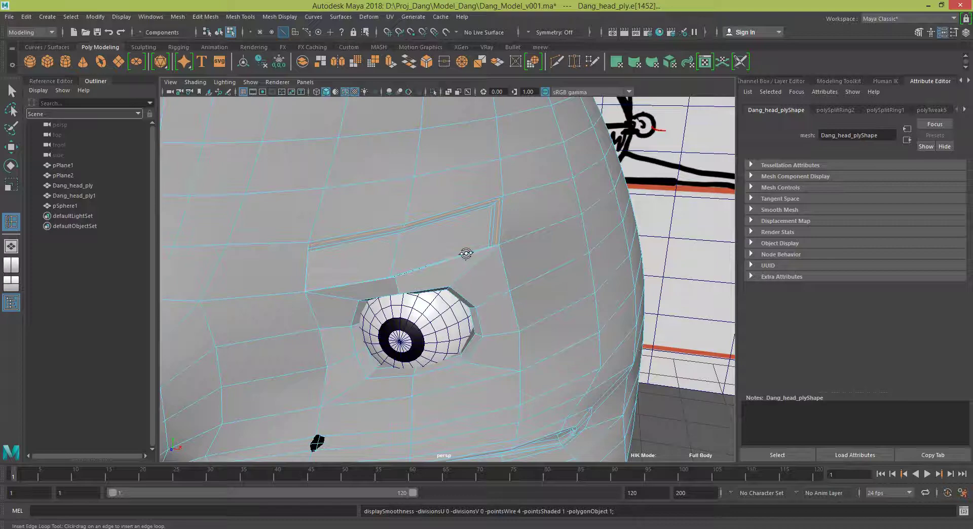
mouse_move(465, 254)
alt+mouse_down()
mouse_move(487, 278)
mouse_move(489, 254)
mouse_move(478, 282)
mouse_move(393, 334)
mouse_move(383, 385)
mouse_move(445, 337)
alt+mouse_up()
scroll(369, 358, up, 5)
mouse_move(373, 326)
alt+mouse_down()
mouse_move(448, 331)
mouse_move(426, 346)
alt+mouse_up()
scroll(448, 332, up, 3)
right_drag(395, 257, 353, 255)
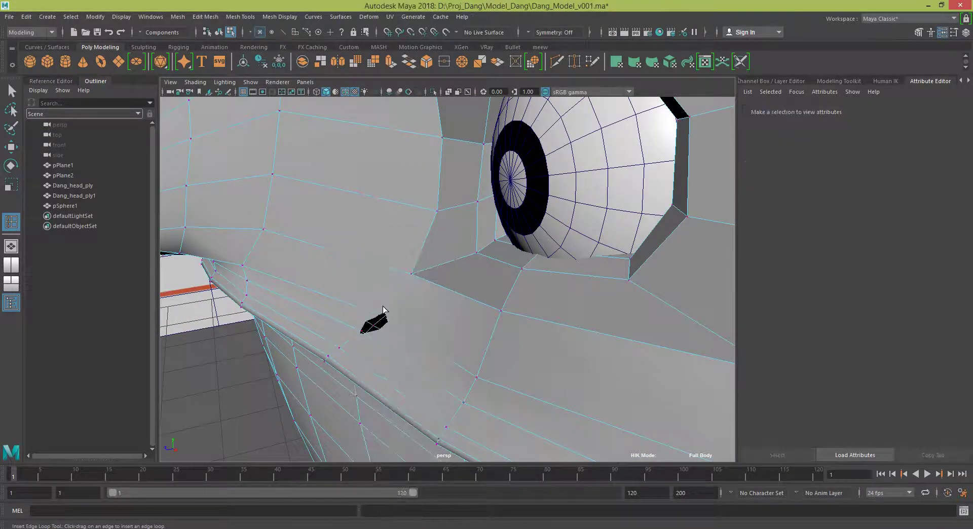
Undo the stray edge loop beside the nose and pick a cheek vertex with Soft Select on
click(362, 335)
key(ctrl+z)
key(q)
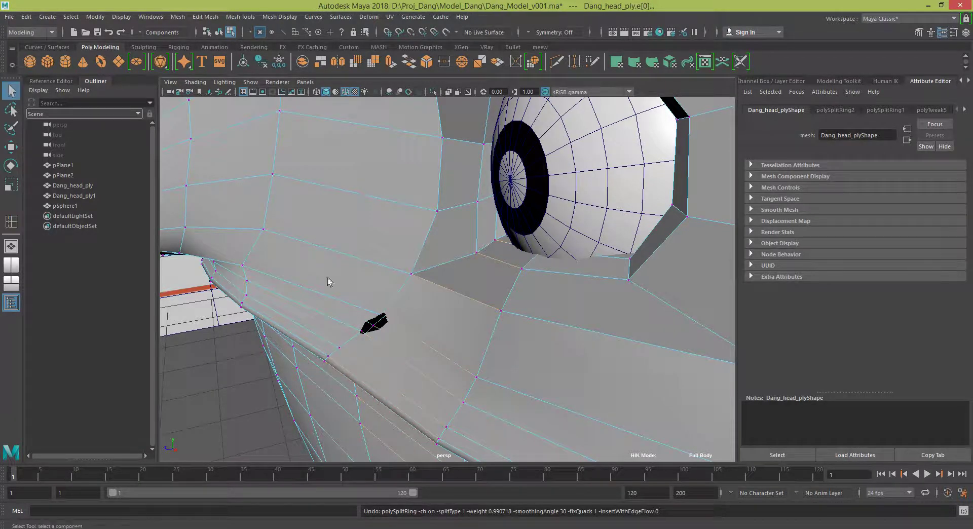
click(361, 333)
alt+drag(391, 369, 434, 384)
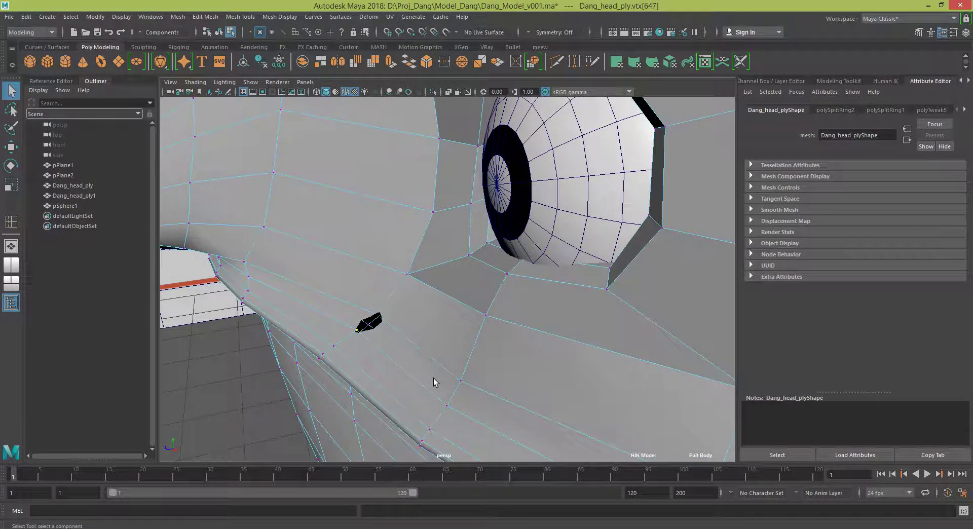
key(b)
key(w)
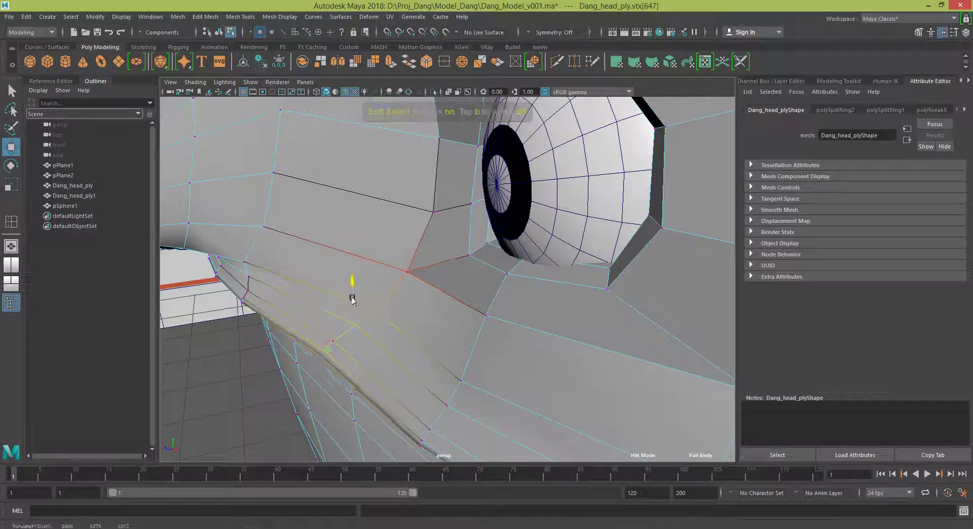
Soft-move cheek vertices near the nose, eye corner and mouth to push the cheek outward
mouse_move(365, 337)
alt+mouse_down()
mouse_move(394, 344)
mouse_move(387, 330)
alt+mouse_up()
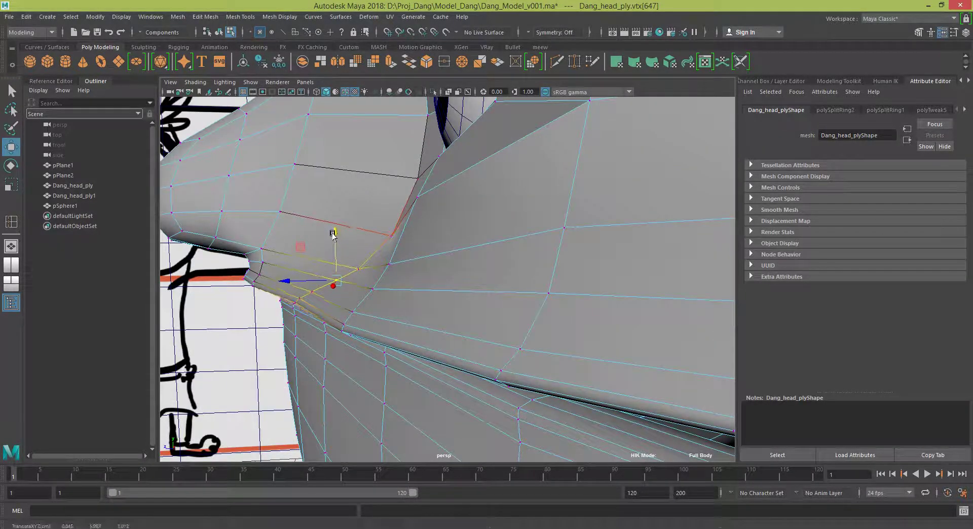
click(390, 236)
mouse_move(362, 236)
mouse_down()
mouse_move(337, 230)
mouse_move(476, 312)
mouse_move(398, 226)
mouse_up()
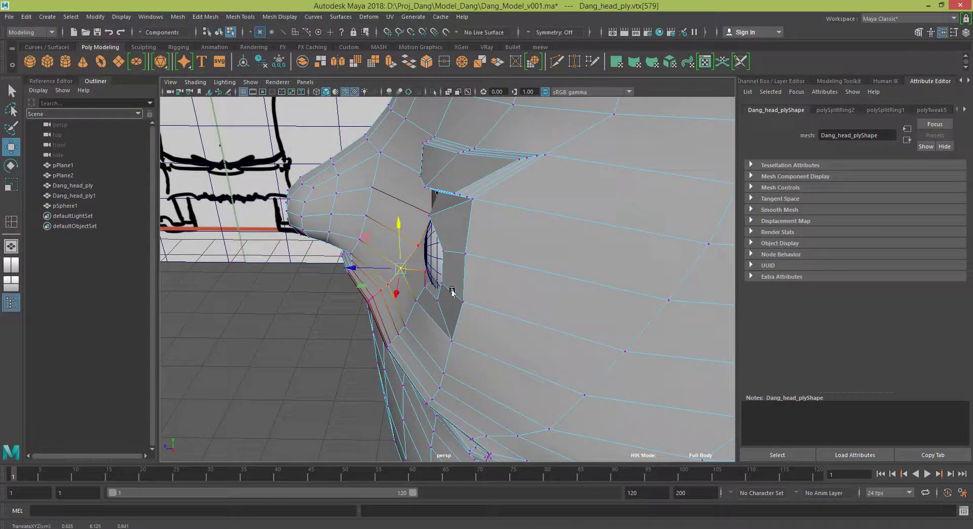
alt+drag(452, 291, 546, 276)
click(502, 239)
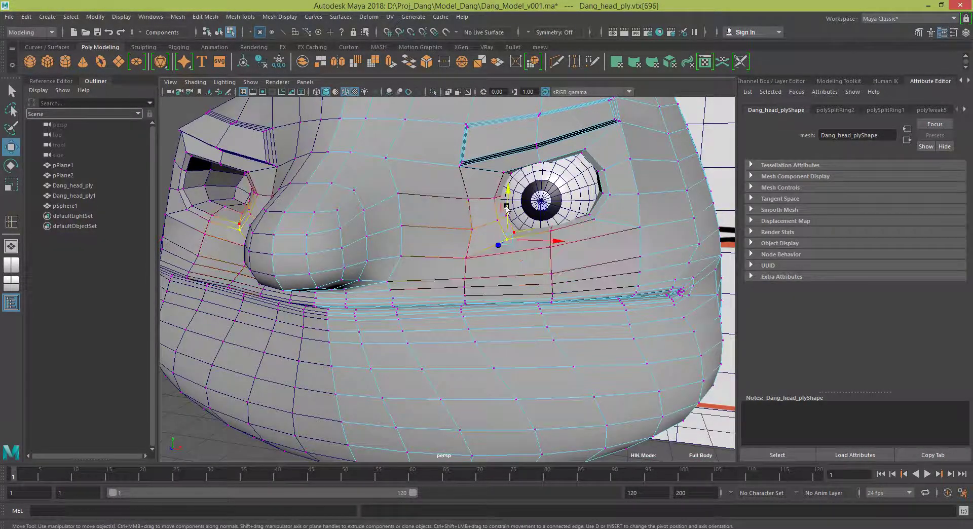
mouse_move(503, 238)
alt+mouse_down()
mouse_move(524, 311)
mouse_move(550, 320)
mouse_move(548, 334)
mouse_move(550, 289)
mouse_move(547, 334)
mouse_move(598, 371)
mouse_move(588, 369)
alt+mouse_up()
click(557, 279)
click(563, 342)
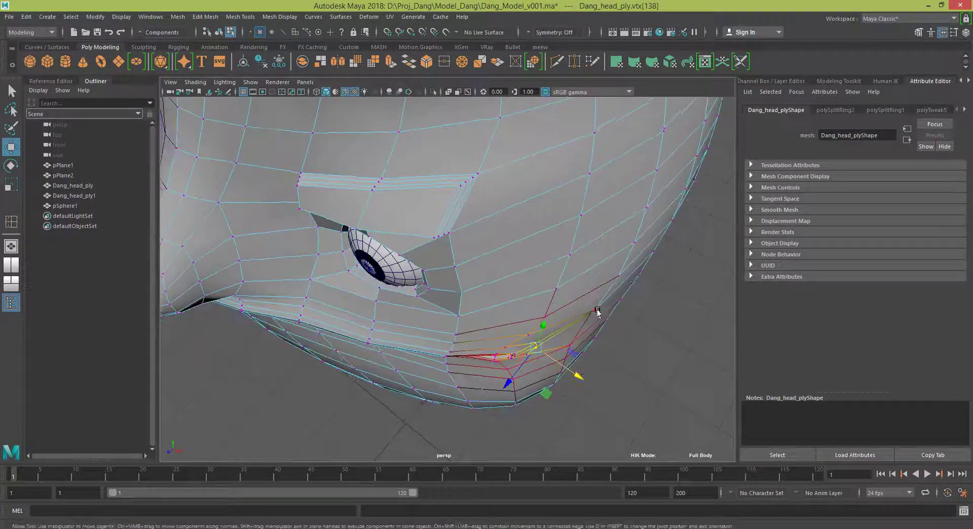
click(594, 311)
mouse_move(601, 289)
alt+mouse_down()
mouse_move(582, 350)
mouse_move(518, 342)
alt+mouse_up()
click(547, 344)
click(584, 308)
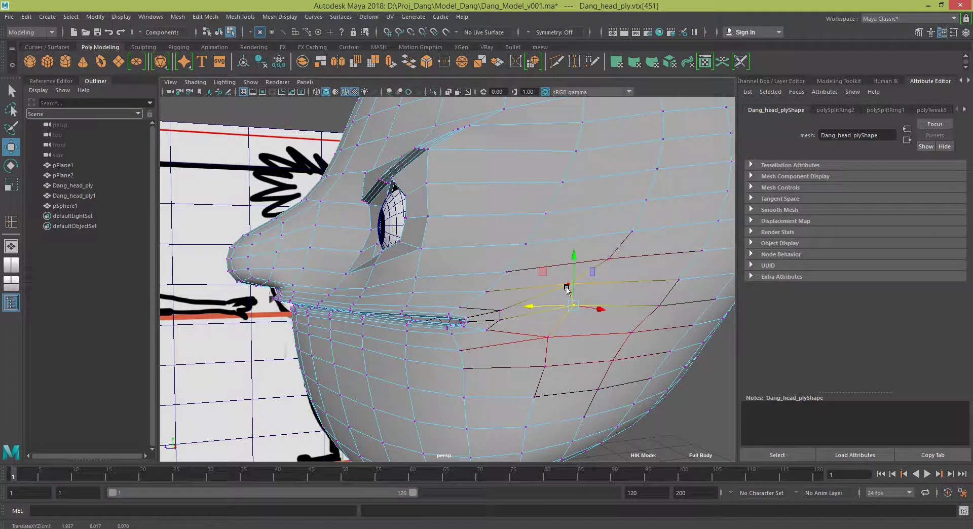
Shift a cheek vertex without falloff, then re-enable Soft Select with a 0.26 radius
key(b)
click(564, 285)
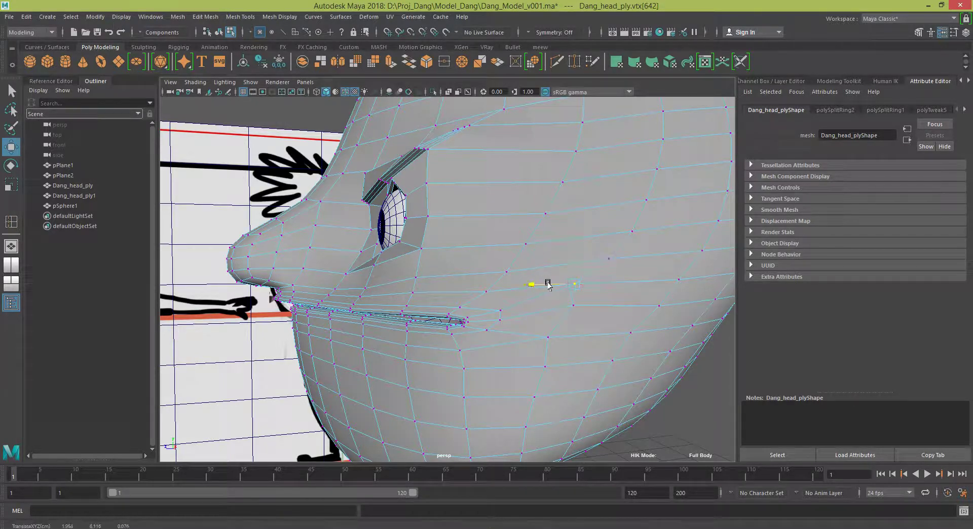
drag(556, 285, 563, 332)
click(568, 279)
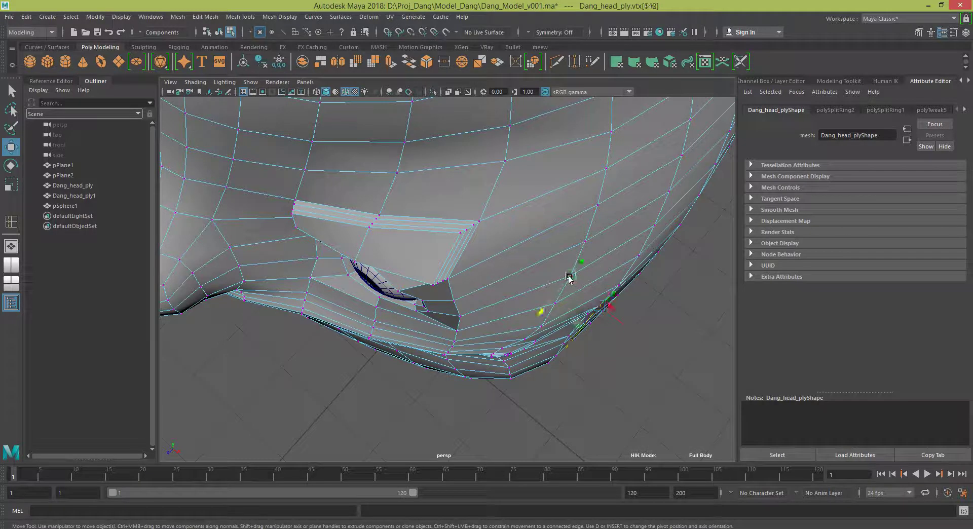
key(b)
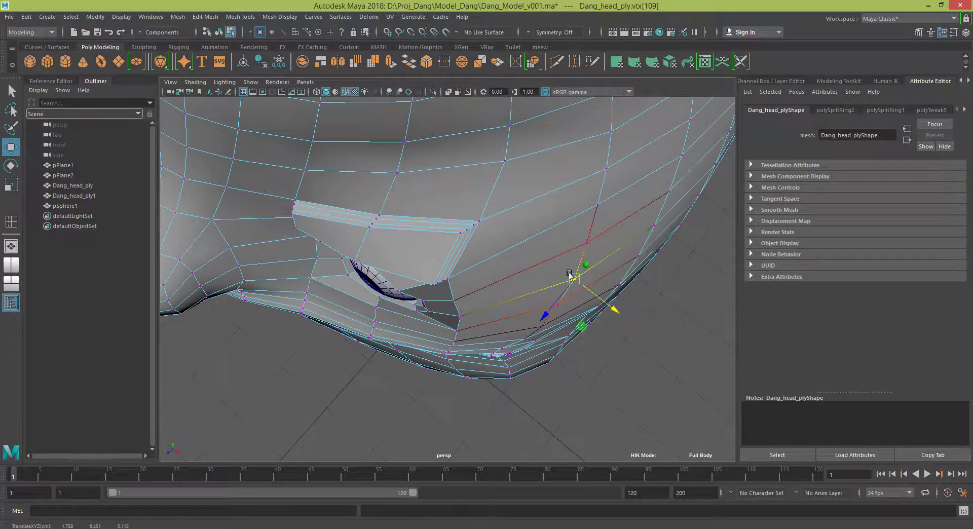
drag(569, 274, 628, 272)
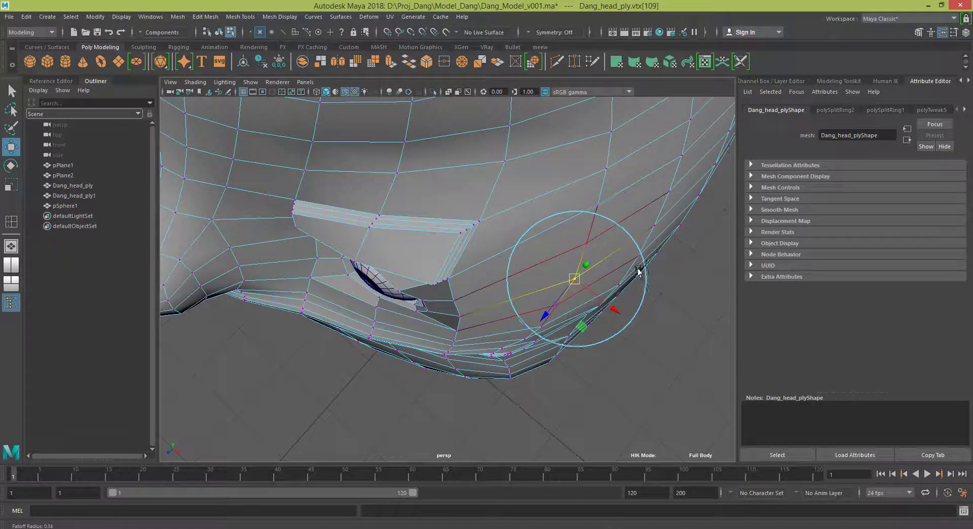
scroll(605, 323, down, 3)
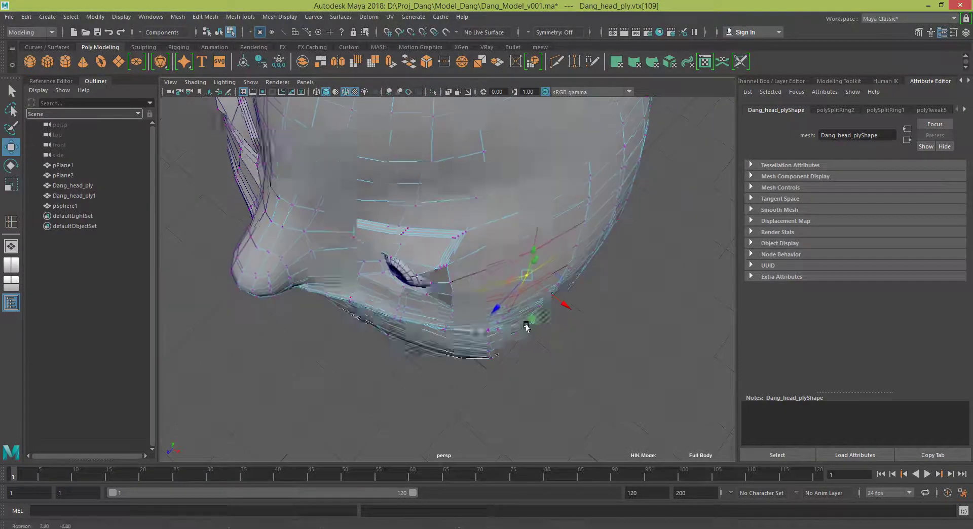
mouse_move(566, 337)
alt+mouse_down()
mouse_move(558, 271)
mouse_move(545, 300)
alt+mouse_up()
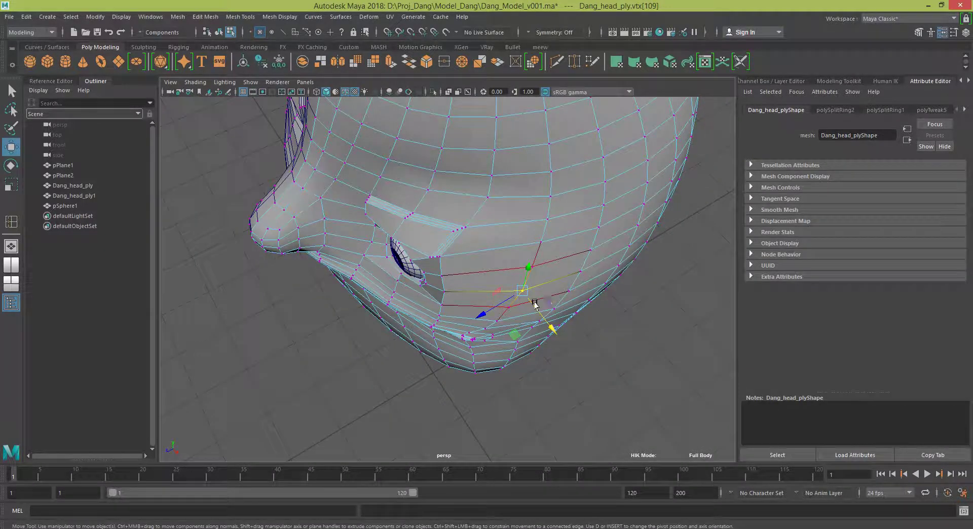
key(b)
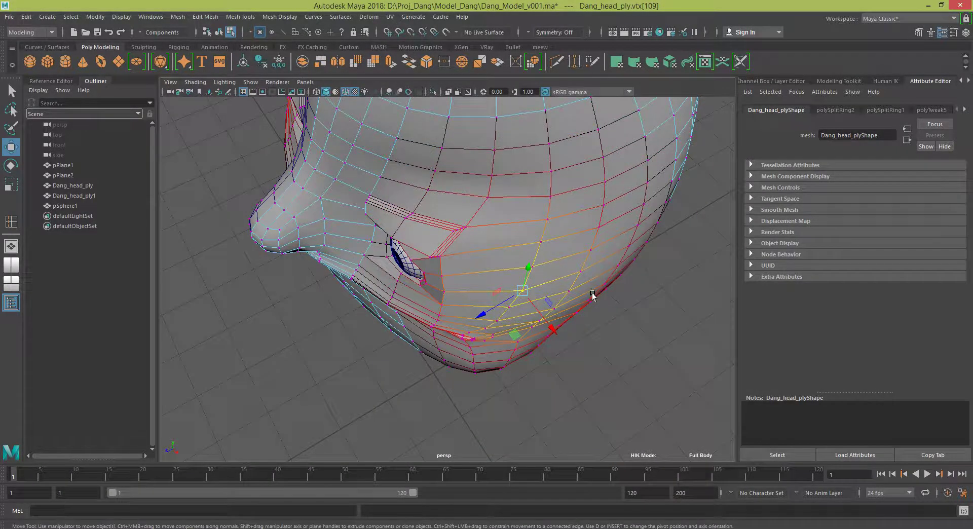
mouse_move(538, 274)
alt+mouse_down()
mouse_move(600, 298)
mouse_move(536, 278)
mouse_move(543, 253)
mouse_move(463, 289)
mouse_move(458, 307)
mouse_move(391, 278)
mouse_move(439, 256)
mouse_move(420, 271)
mouse_move(449, 284)
alt+mouse_up()
Nudge a neck vertex slightly, turning soft selection off for a precise adjustment
click(463, 288)
scroll(420, 271, up, 5)
scroll(450, 284, up, 2)
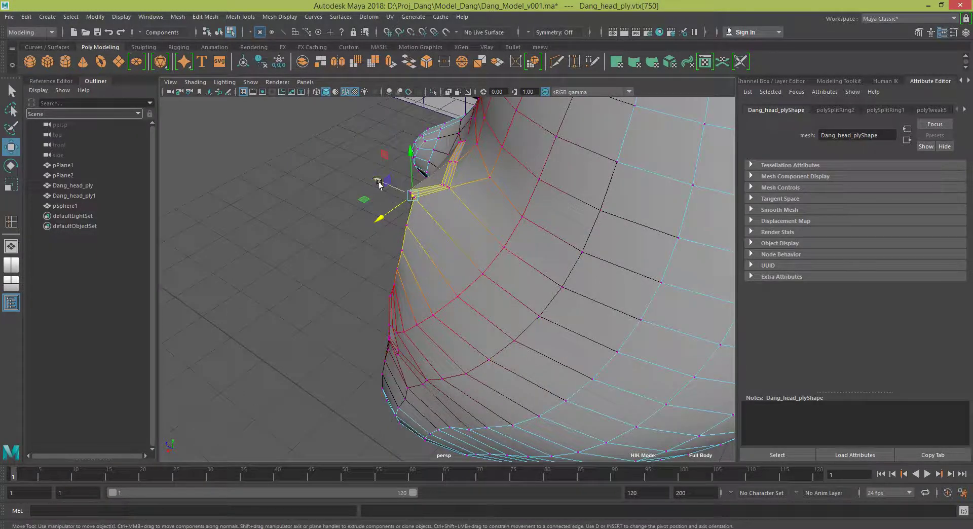
drag(379, 183, 384, 189)
alt+drag(409, 224, 440, 231)
key(b)
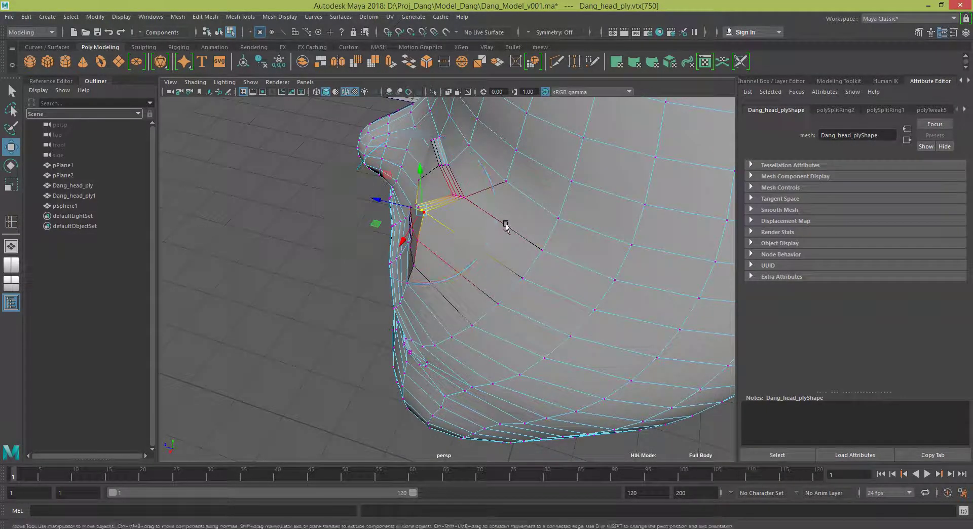
middle_drag(380, 200, 383, 202)
Adjust eye-socket, upper eyelid and brow vertices, then return the head to Object Mode
mouse_move(388, 202)
alt+mouse_down()
mouse_move(441, 230)
mouse_move(508, 224)
mouse_move(504, 215)
mouse_move(338, 219)
alt+mouse_up()
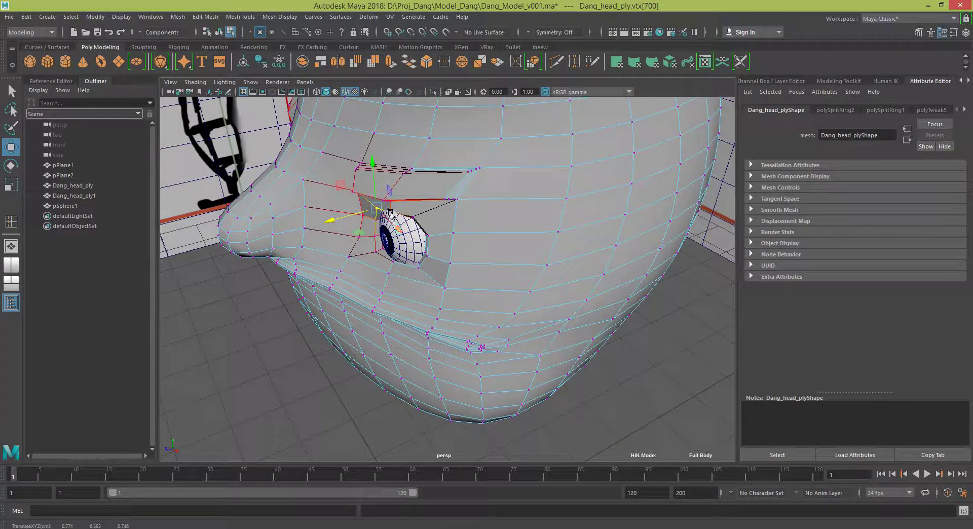
click(363, 220)
alt+drag(360, 221, 383, 200)
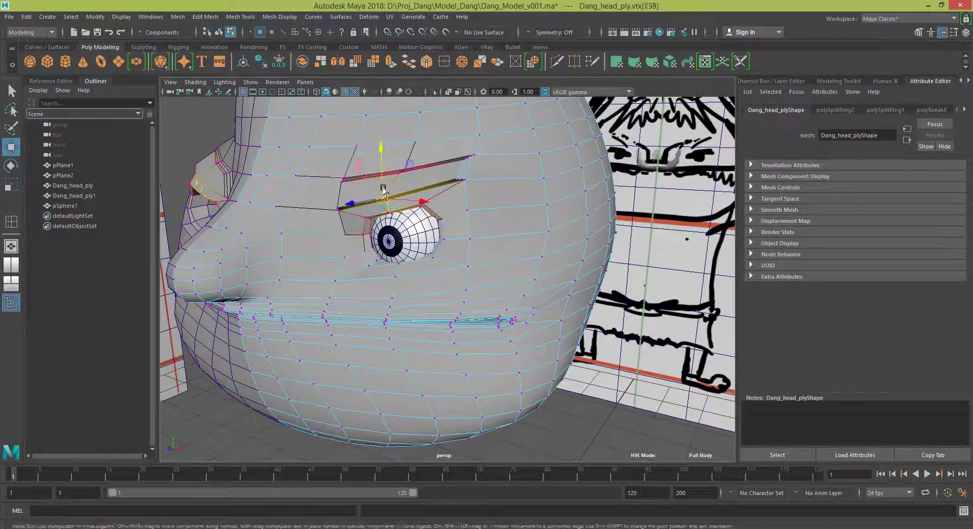
click(397, 160)
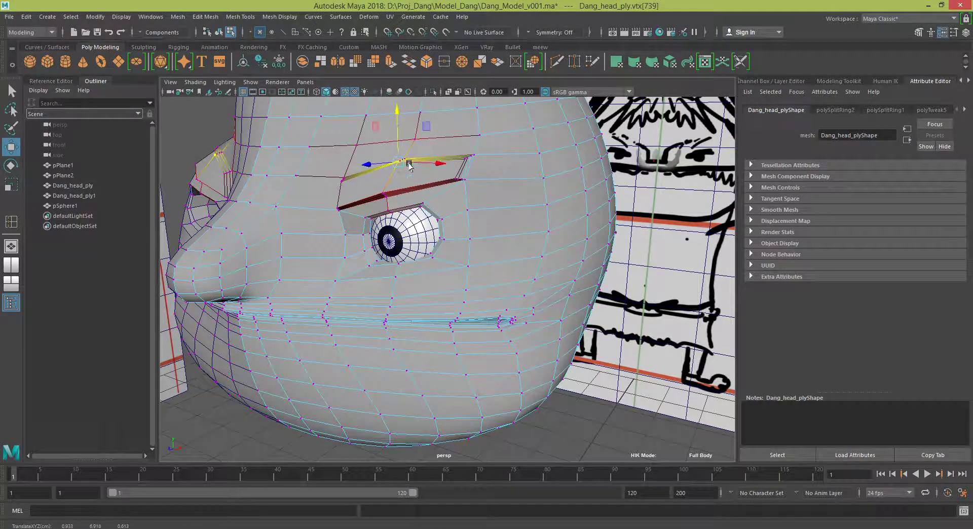
mouse_move(395, 149)
alt+mouse_down()
mouse_move(344, 191)
mouse_move(455, 153)
mouse_move(344, 215)
mouse_move(482, 253)
mouse_move(441, 211)
alt+mouse_up()
click(445, 175)
click(338, 214)
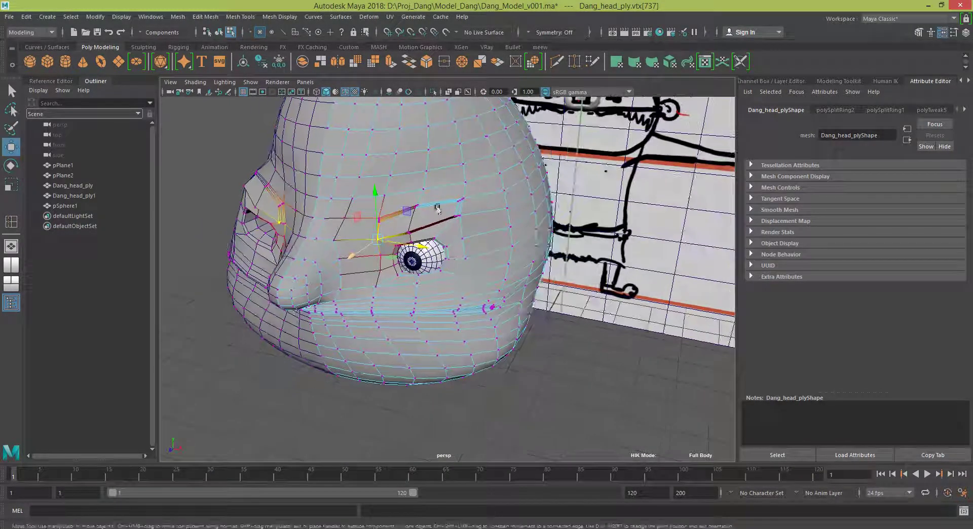
right_drag(440, 211, 471, 213)
alt+drag(483, 324, 394, 225)
scroll(463, 308, down, 3)
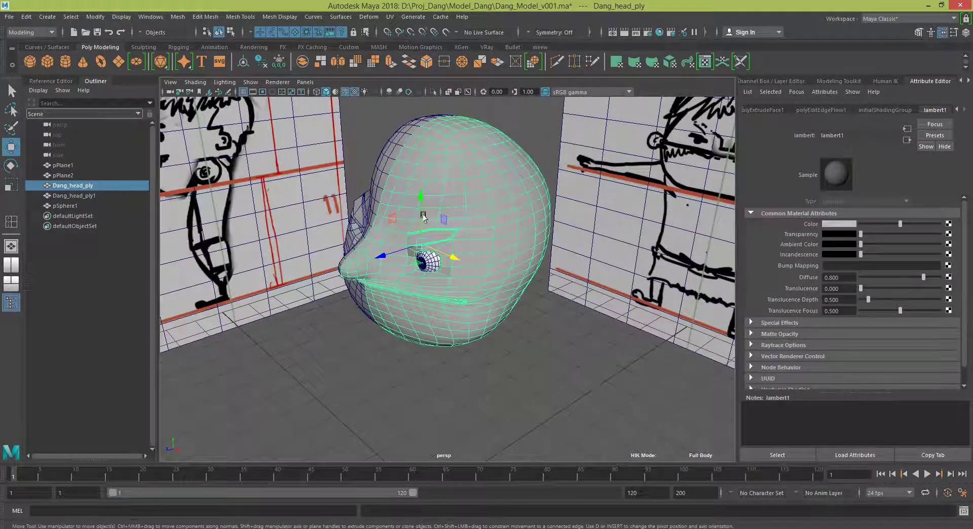
In vertex mode with Soft Select on, push a cheek vertex near the nose forward
mouse_move(469, 300)
alt+mouse_down()
mouse_move(442, 279)
mouse_move(471, 216)
alt+mouse_up()
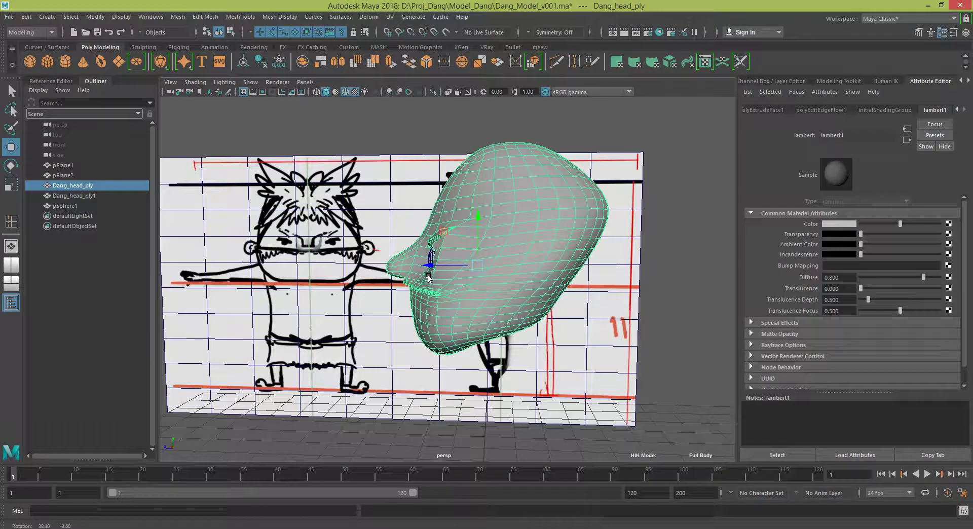
scroll(487, 210, up, 3)
scroll(488, 209, up, 3)
right_click(488, 208)
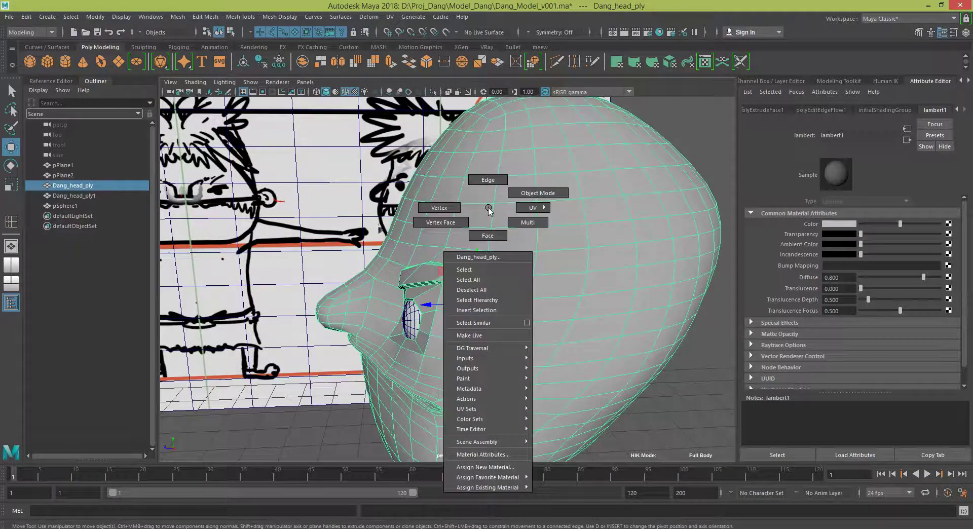
click(450, 204)
click(484, 259)
alt+drag(484, 258, 540, 246)
key(b)
drag(471, 249, 381, 253)
Refine more cheek vertices beside the nose bridge and below the eye
click(445, 236)
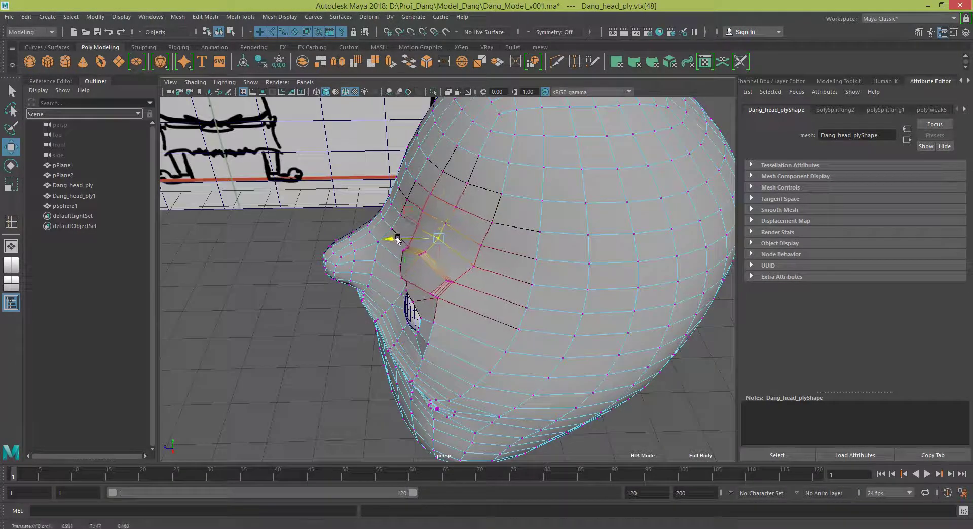
click(380, 253)
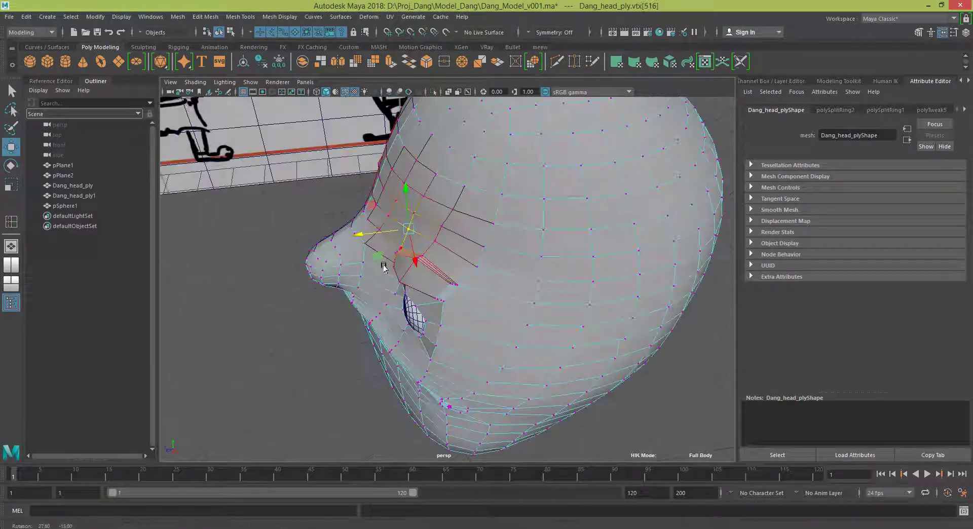
alt+drag(380, 254, 405, 255)
click(428, 236)
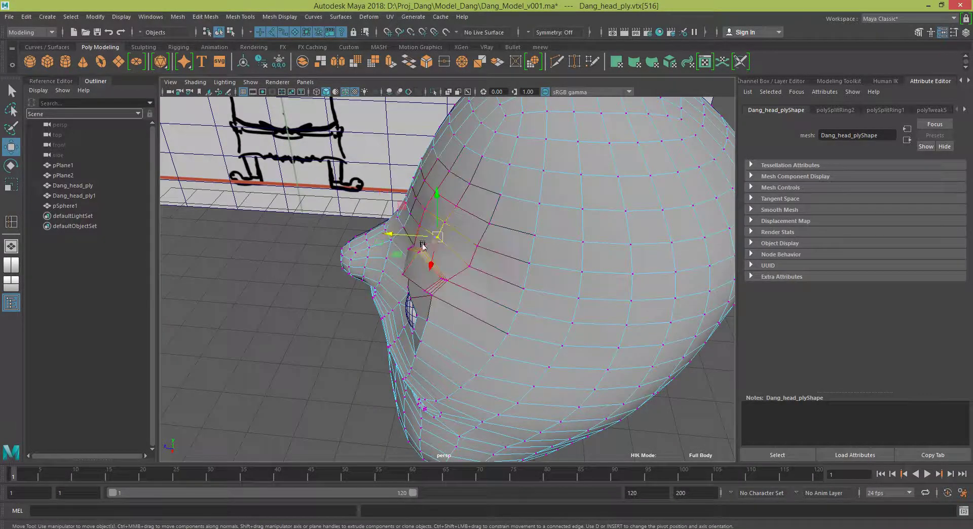
click(434, 263)
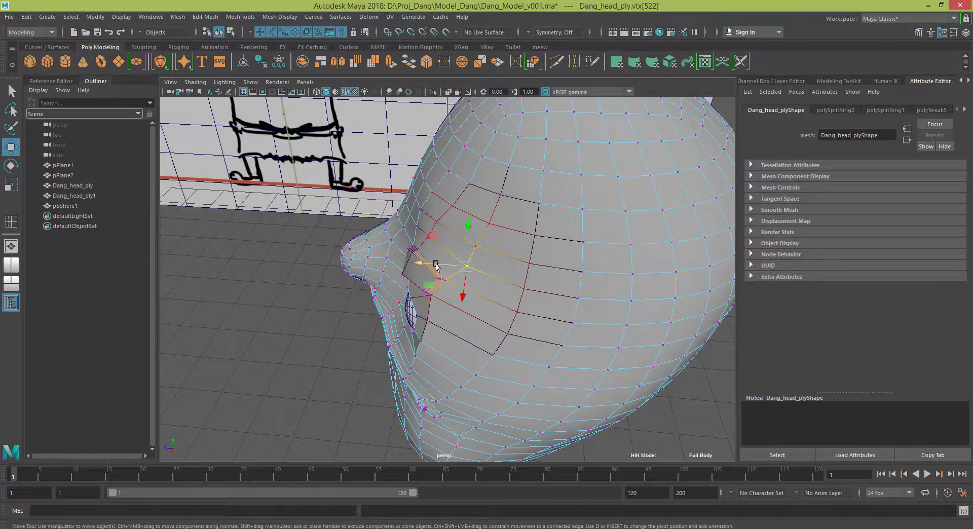
mouse_move(434, 263)
alt+mouse_down()
mouse_move(409, 315)
mouse_move(495, 299)
alt+mouse_up()
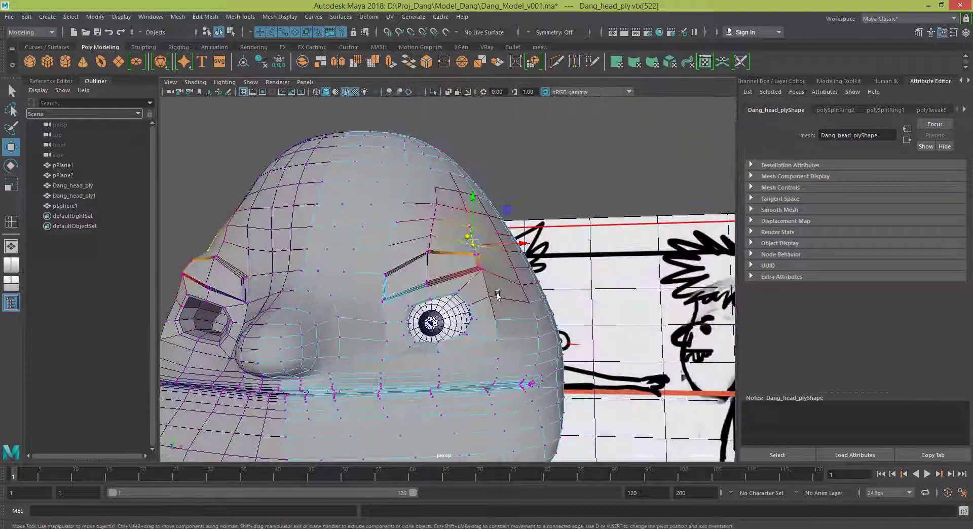
right_click(495, 299)
Rename the eyeball sphere pSphere1 to Dang_eyeL_ply in the Outliner
click(541, 243)
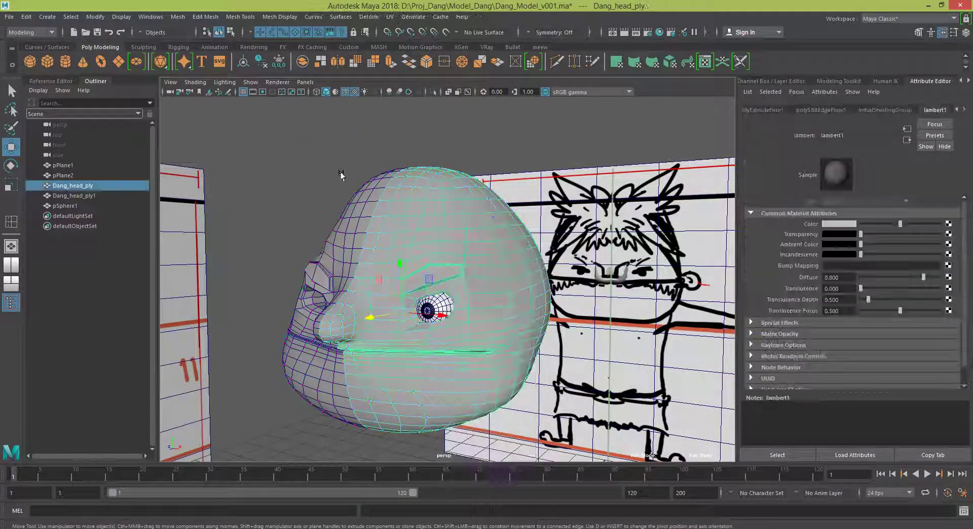
mouse_move(506, 264)
alt+mouse_down()
mouse_move(408, 276)
mouse_move(451, 301)
mouse_move(507, 310)
mouse_move(547, 330)
alt+mouse_up()
click(444, 300)
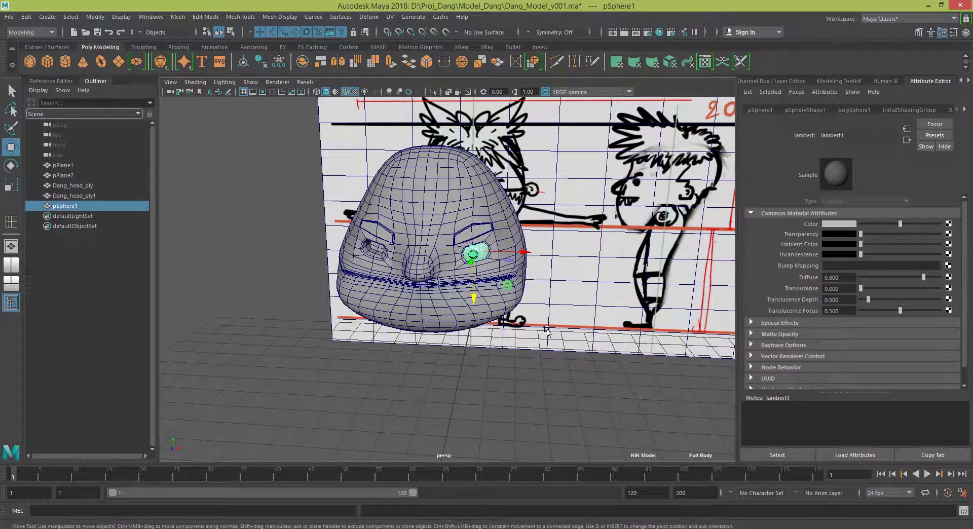
scroll(547, 330, up, 5)
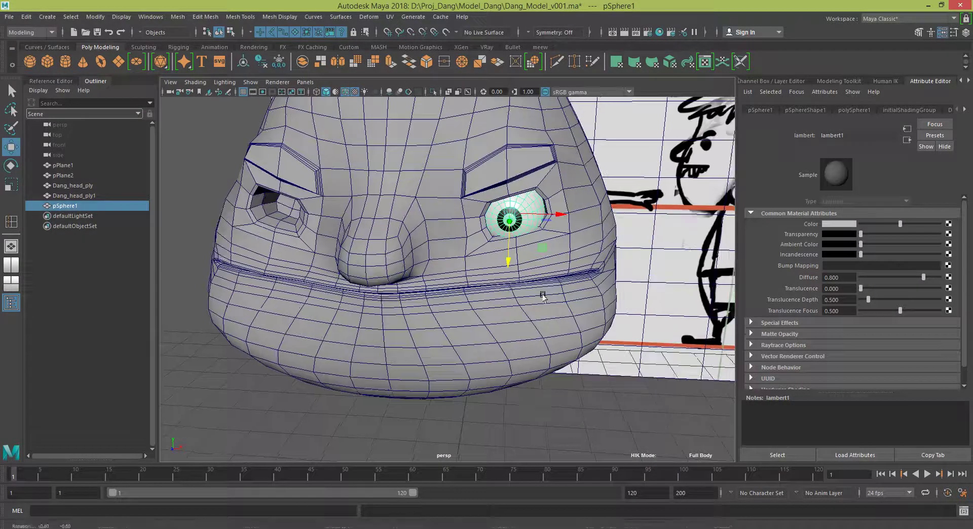
double_click(66, 206)
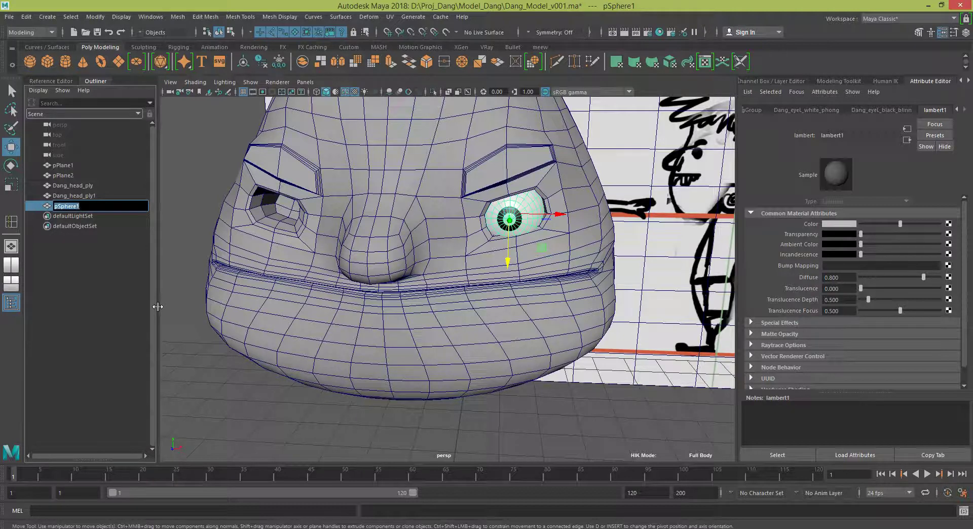
text(Dang_eyel_pl)
text(yel_pl)
key(Return)
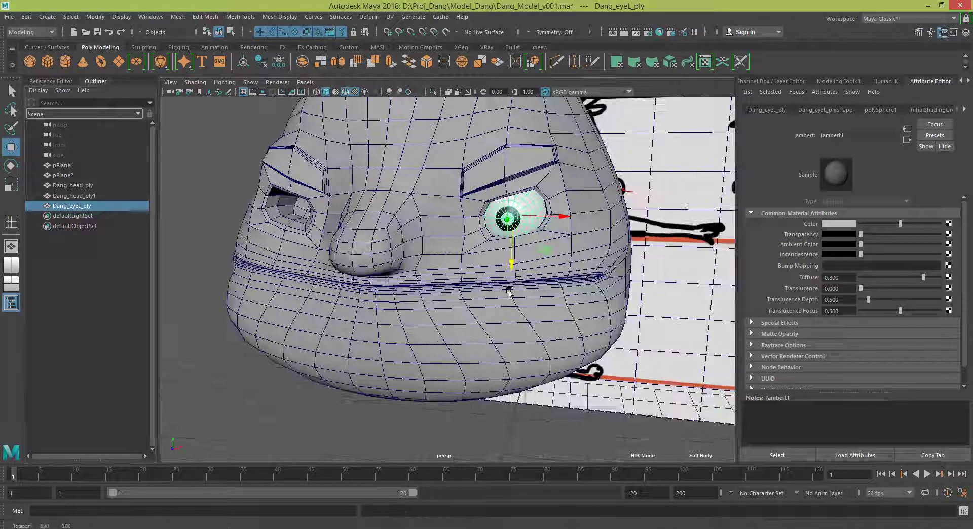
alt+drag(485, 246, 304, 258)
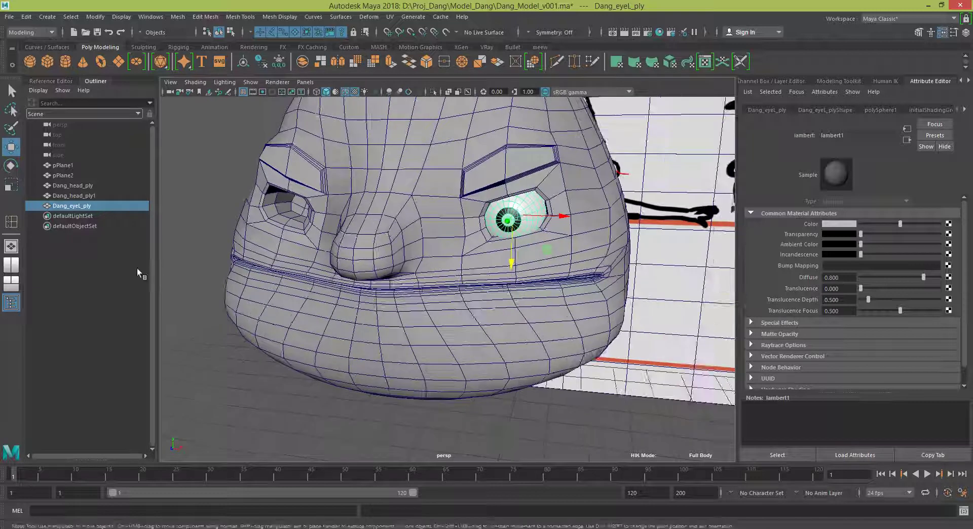
click(74, 197)
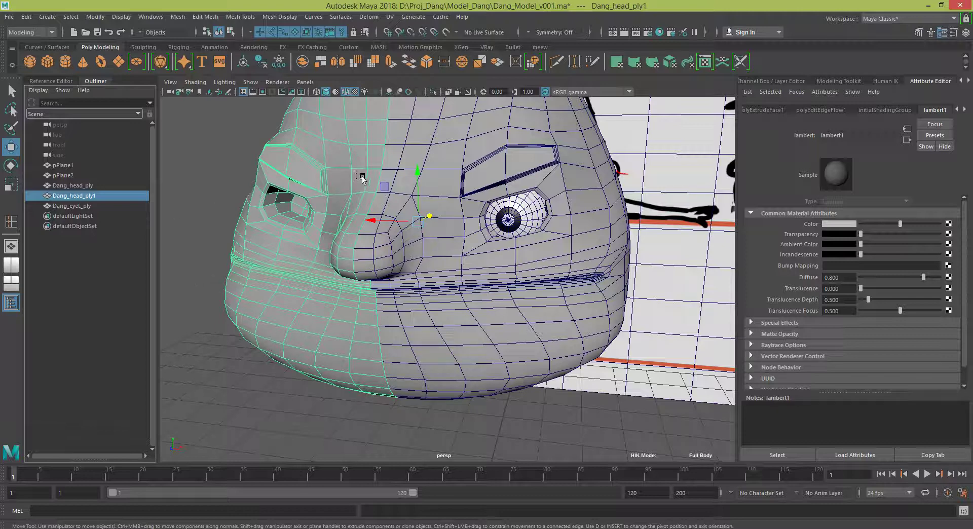
Select the eyeball Dang_eyeL_ply and switch the side panel to the Channel Box
click(76, 186)
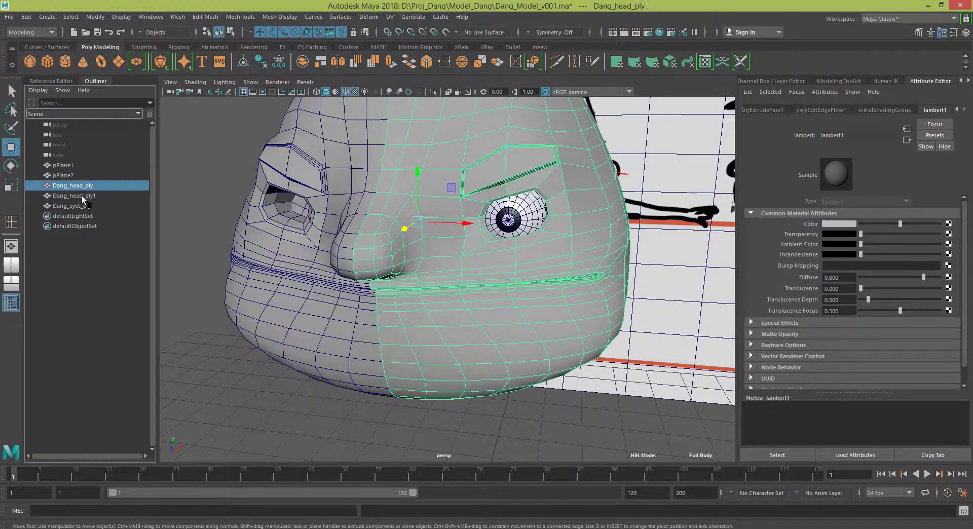
click(81, 195)
click(71, 206)
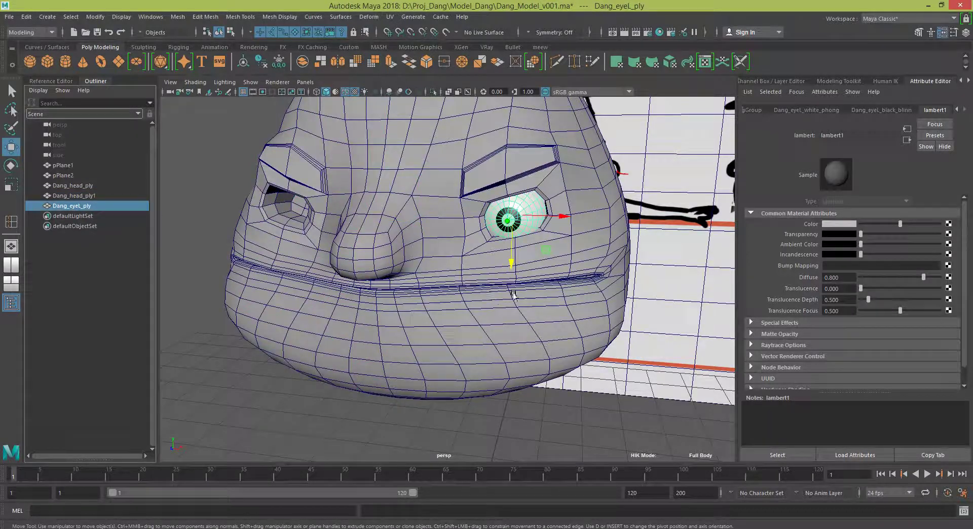
key(ctrl+a)
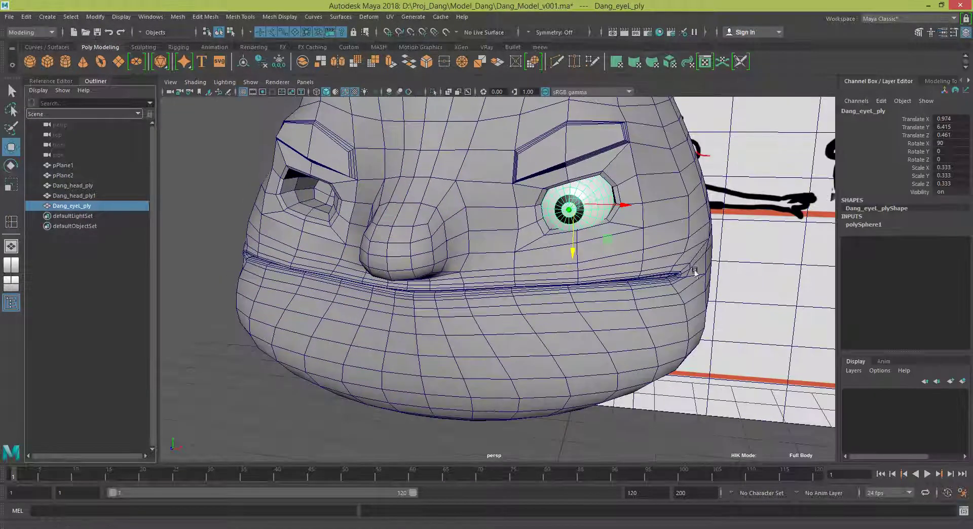
mouse_move(643, 285)
alt+mouse_down()
mouse_move(583, 284)
mouse_move(678, 286)
mouse_move(674, 314)
mouse_move(649, 286)
mouse_move(667, 299)
mouse_move(665, 287)
alt+mouse_up()
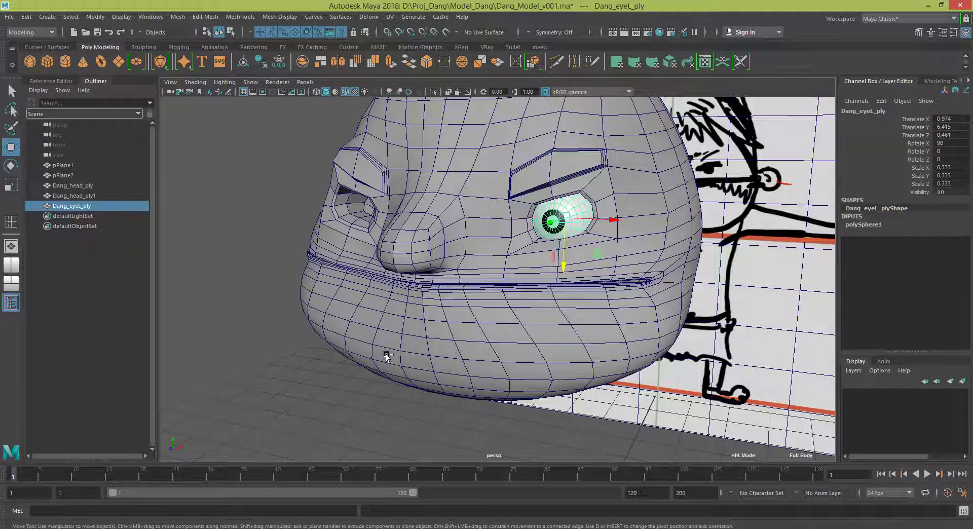
Group the eyeball with Ctrl+G into group1 and expand it in the Outliner
key(ctrl+g)
scroll(572, 321, down, 3)
scroll(582, 329, down, 4)
scroll(601, 342, down, 3)
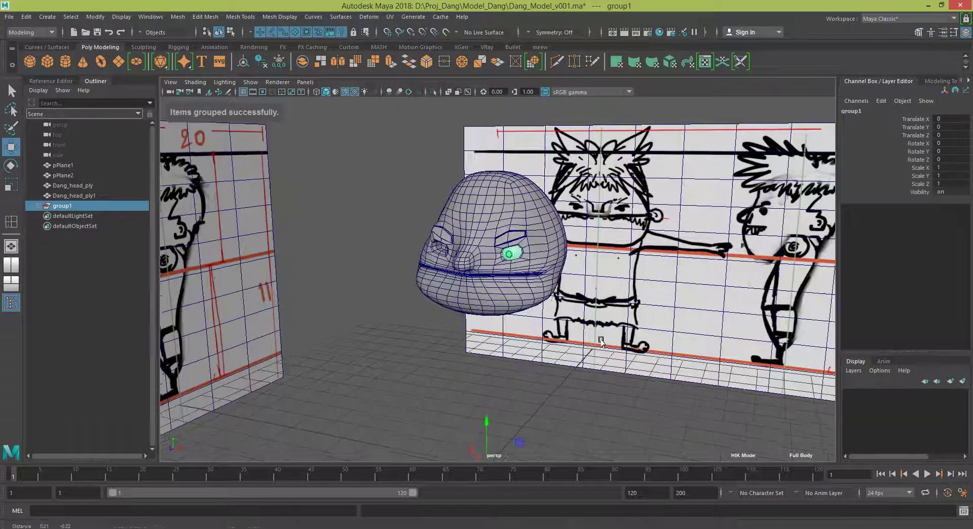
scroll(601, 342, up, 3)
scroll(602, 342, up, 3)
click(38, 205)
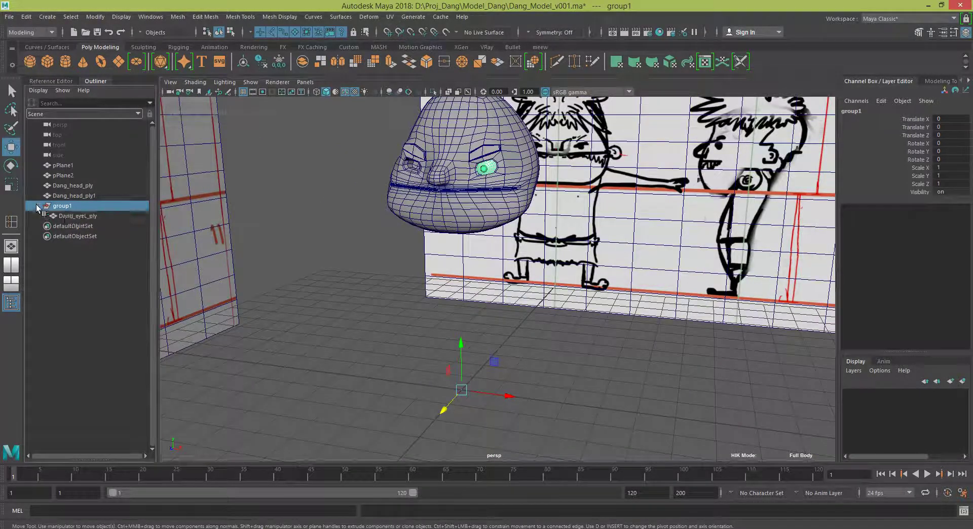
click(74, 216)
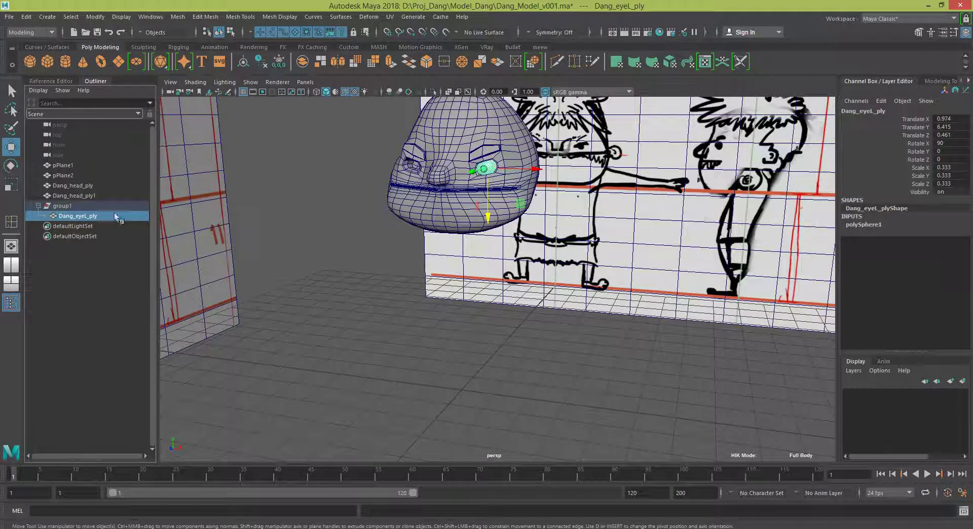
click(62, 206)
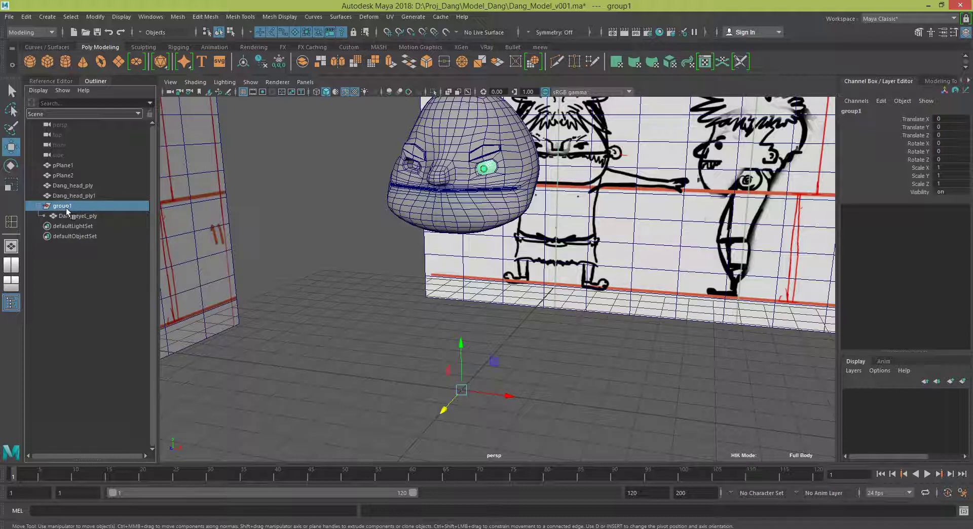
Duplicate group1 as group2, then expand and select group2 with its Dang_eyeL_ply copy
middle_drag(57, 208, 440, 224)
mouse_move(360, 279)
middle_down()
mouse_move(64, 210)
mouse_move(318, 320)
middle_up()
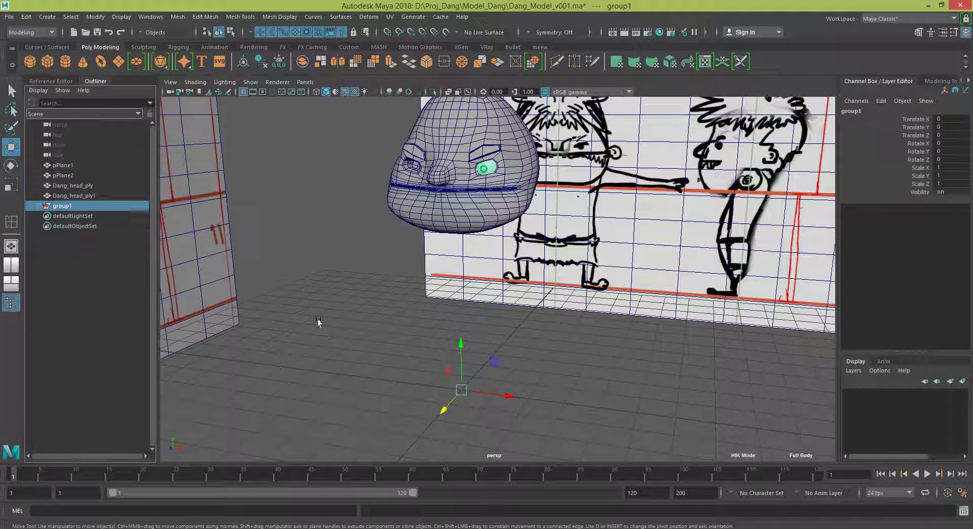
key(ctrl+g)
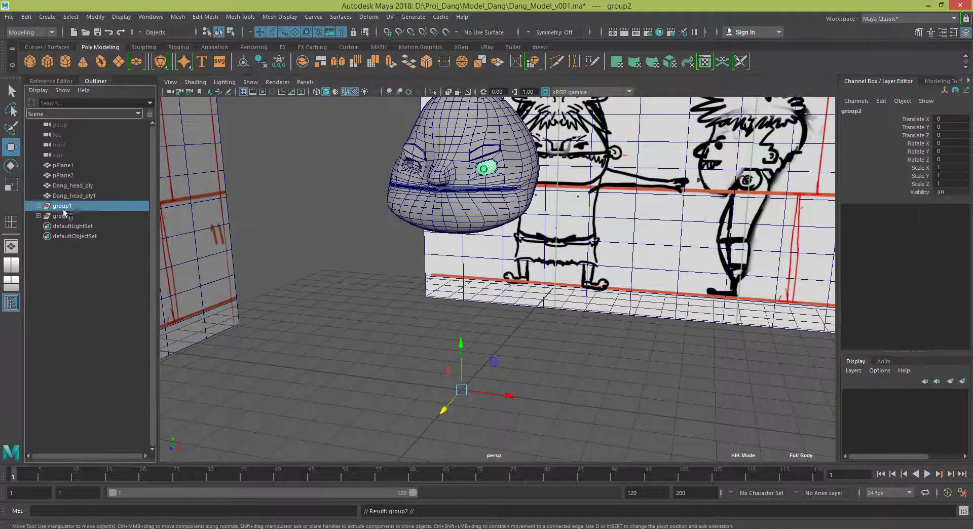
middle_drag(64, 221, 49, 217)
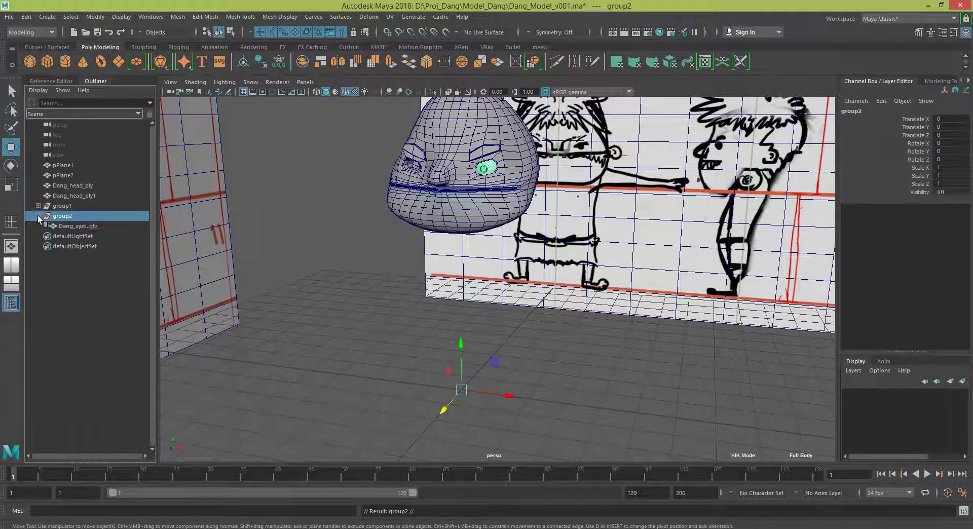
click(80, 226)
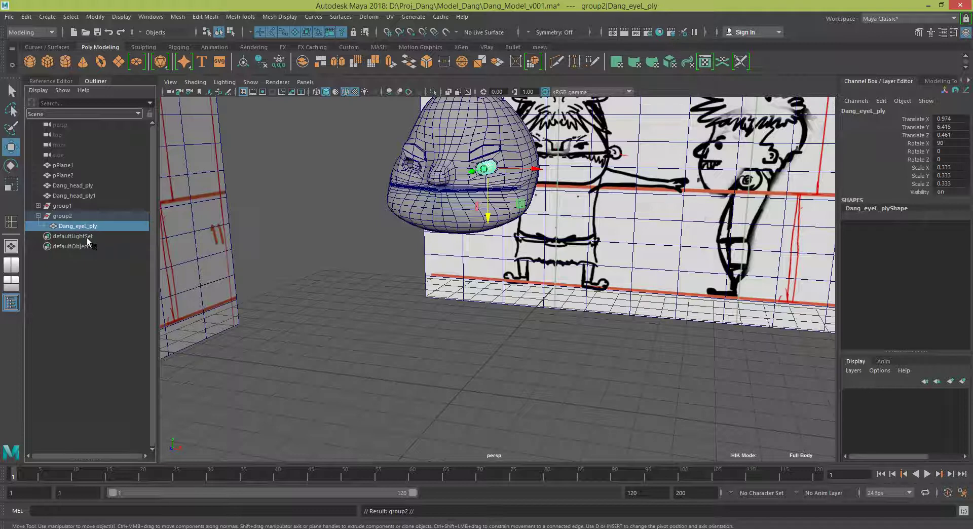
click(59, 216)
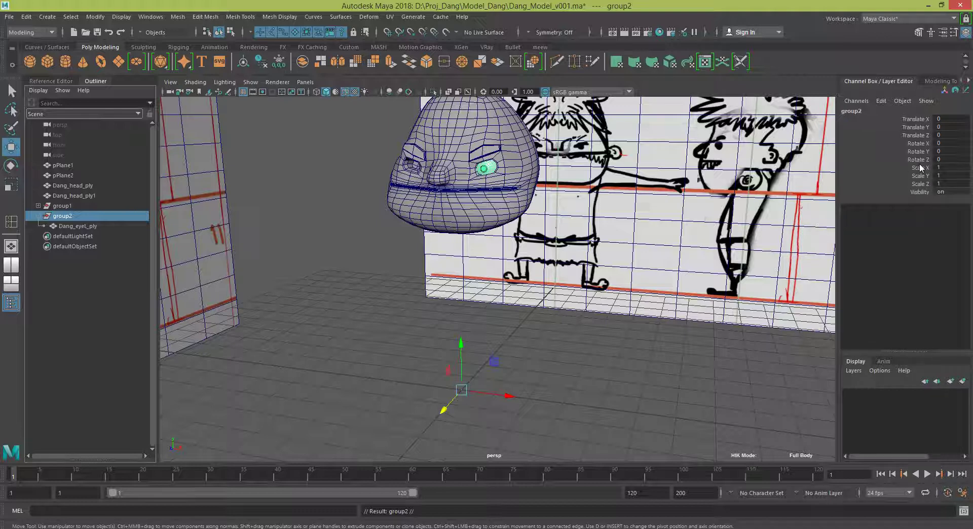
Set group2's Scale X to -1 to mirror its eyeball to the other side
click(940, 169)
text(-1)
key(Return)
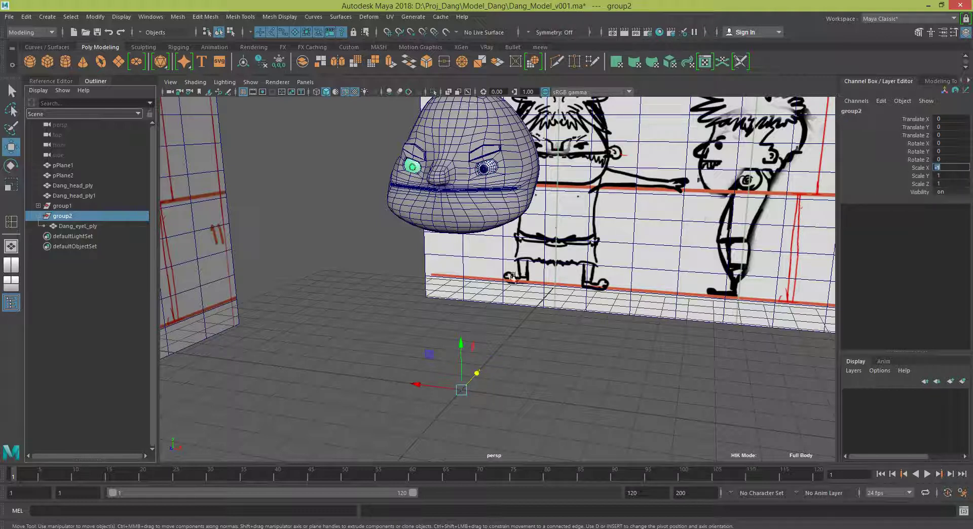
mouse_move(443, 256)
alt+mouse_down()
mouse_move(337, 272)
mouse_move(502, 312)
alt+mouse_up()
click(336, 271)
Expand group1 and select both eyeball meshes in the Outliner
click(73, 226)
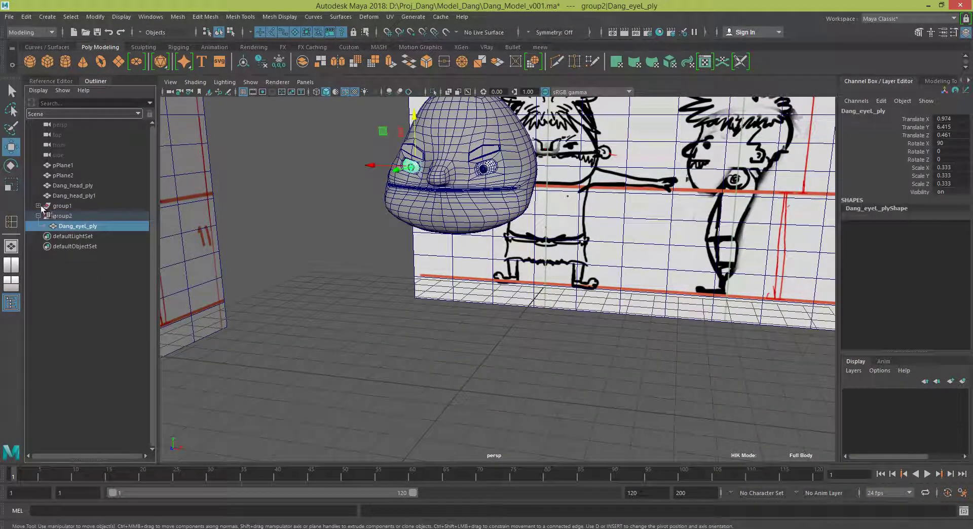
click(38, 206)
click(69, 215)
ctrl+click(72, 236)
mouse_move(72, 240)
middle_down()
mouse_move(78, 218)
mouse_move(99, 282)
middle_up()
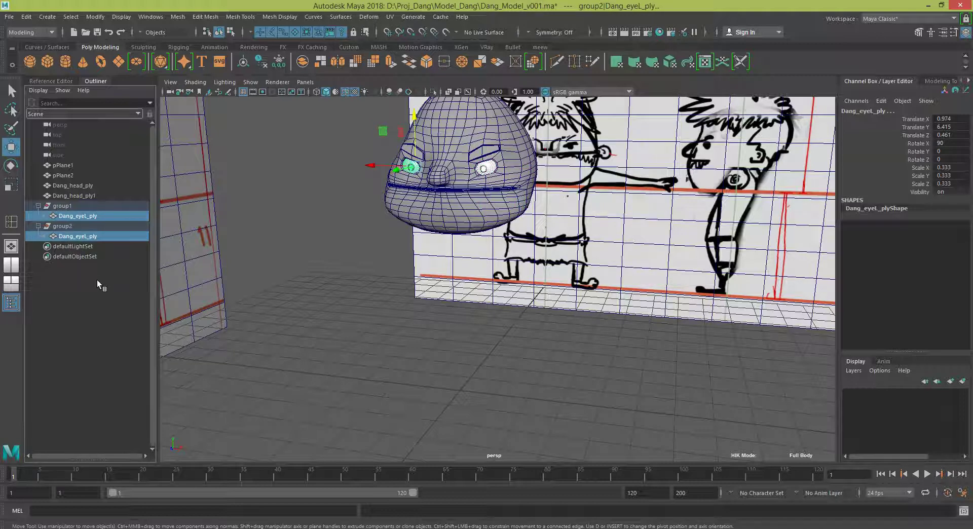
middle_drag(97, 283, 79, 234)
Rename group2's eyeball copy to Dang_eyeR_ply
click(72, 237)
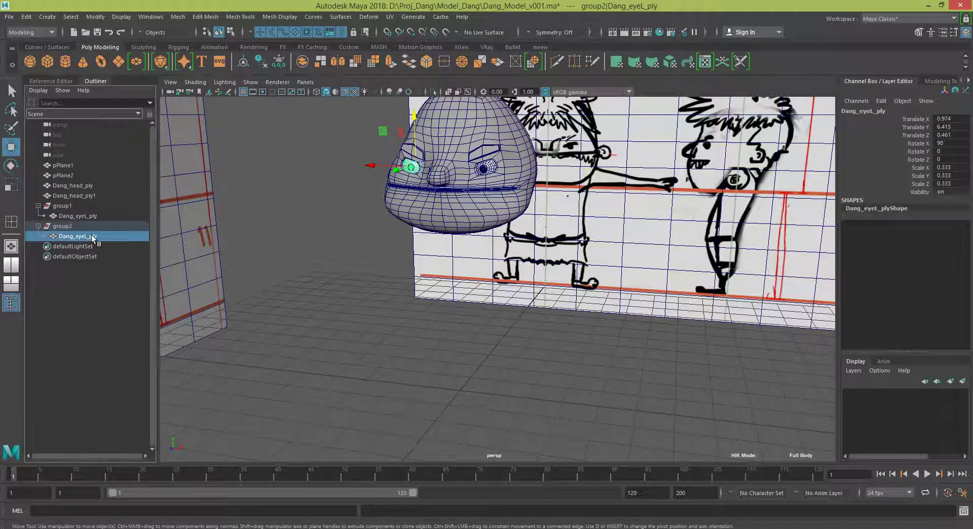
double_click(91, 237)
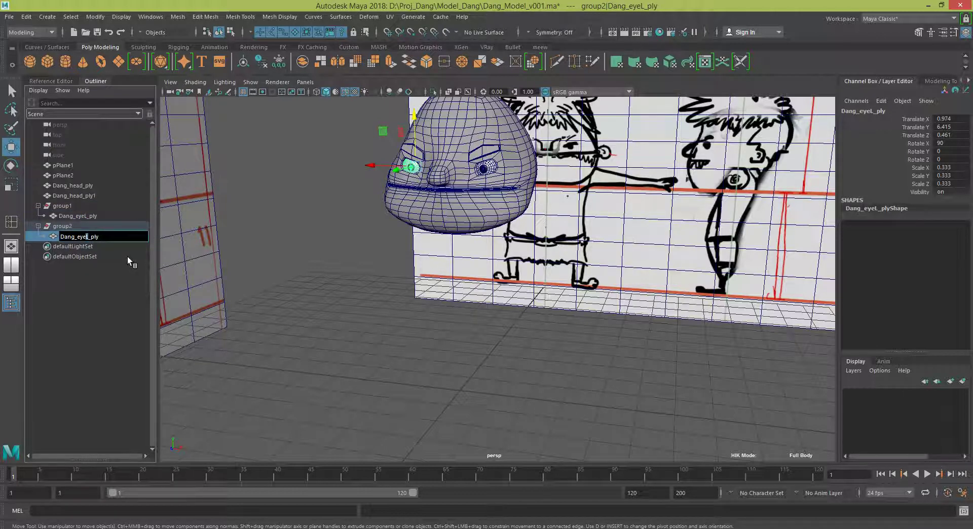
text(R)
key(Return)
click(79, 246)
click(81, 236)
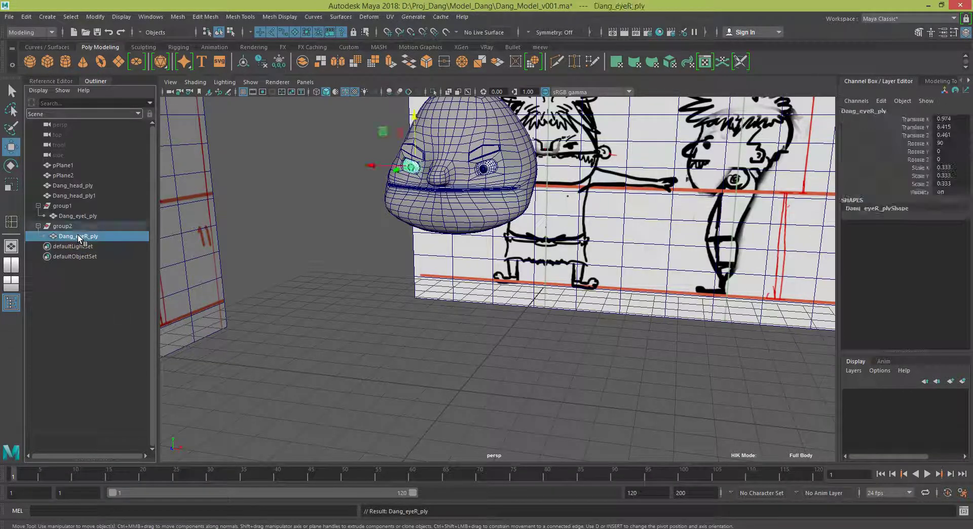
Select both Dang_eyeR_ply and Dang_eyeL_ply together
click(488, 170)
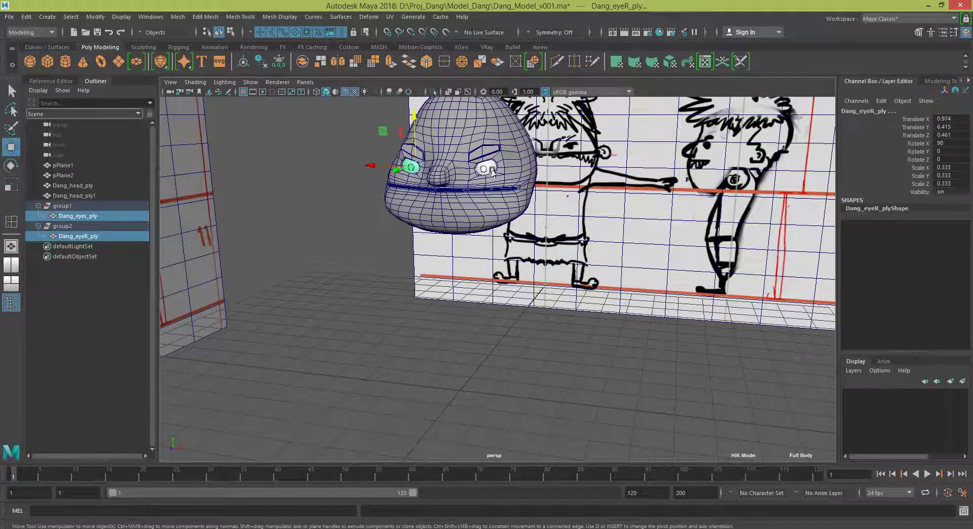
click(66, 318)
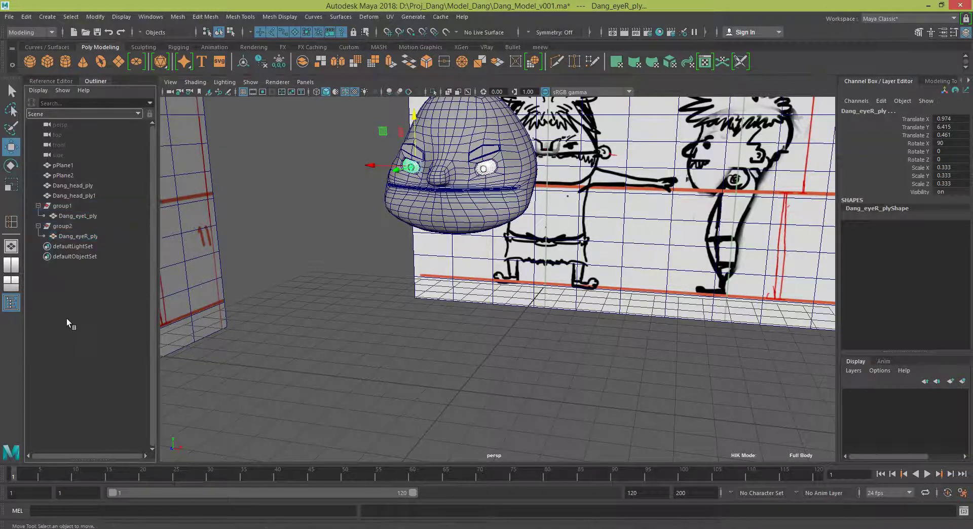
click(77, 236)
ctrl+click(83, 217)
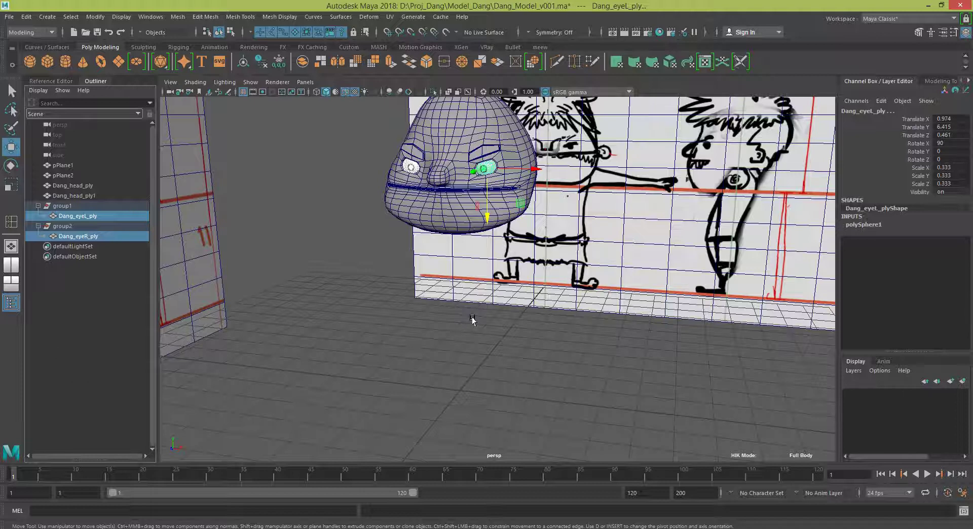
Unparent both eyeballs with Shift+P and delete the emptied group1 and group2
key(shift+p)
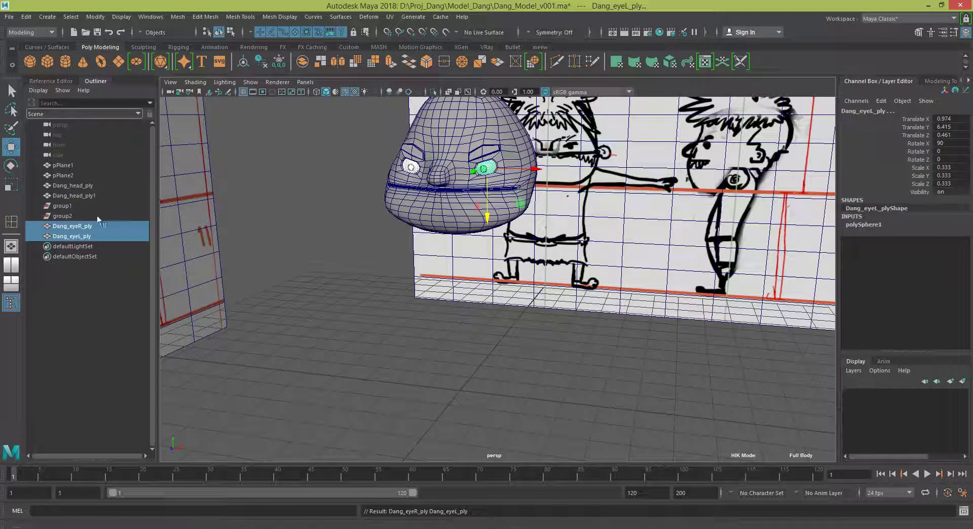
click(59, 216)
ctrl+click(60, 206)
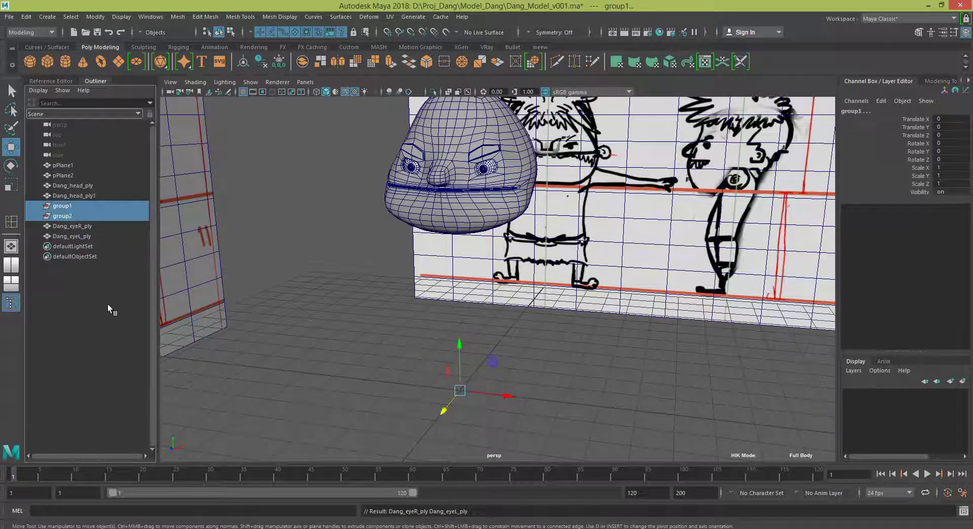
key(Delete)
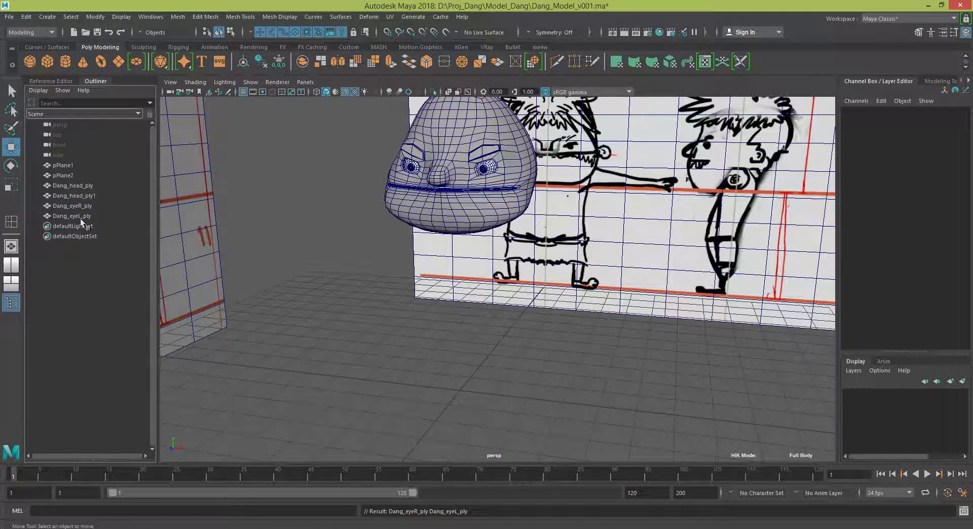
click(80, 218)
click(84, 202)
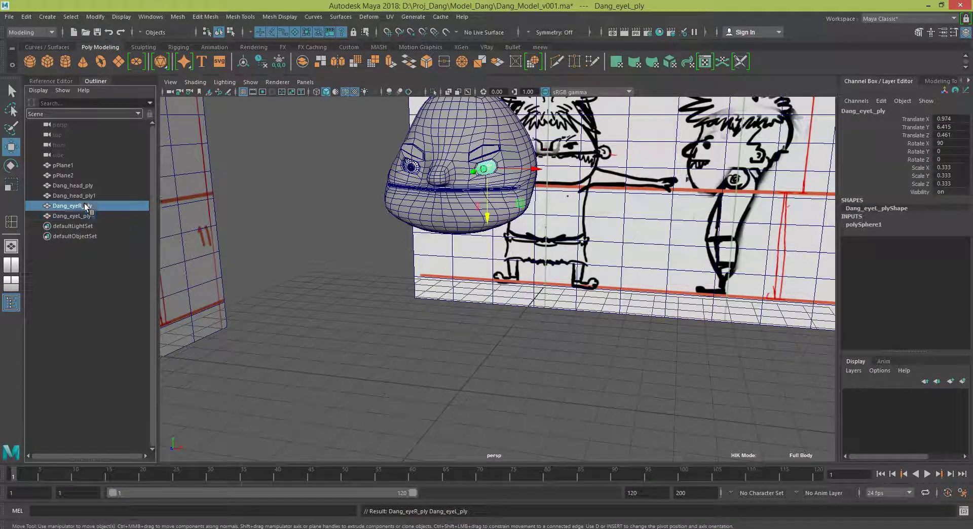
click(956, 186)
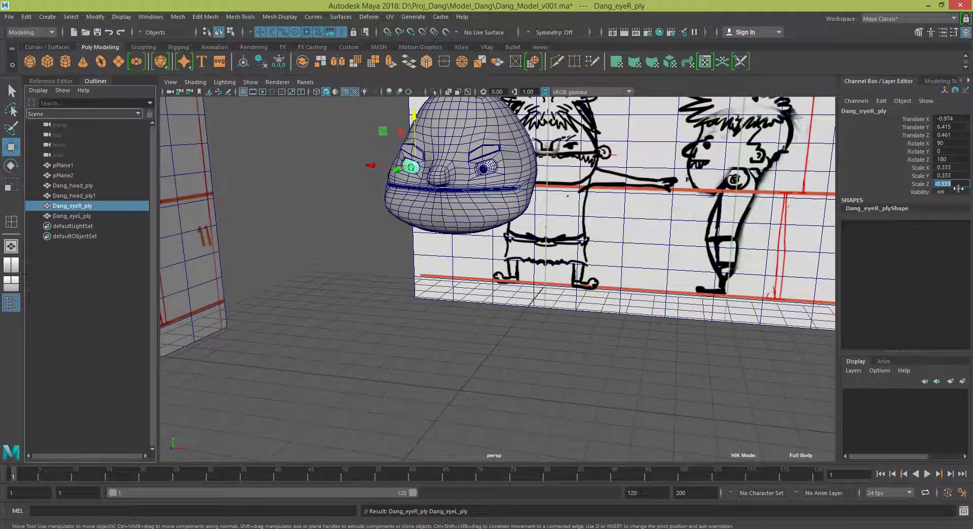
click(73, 217)
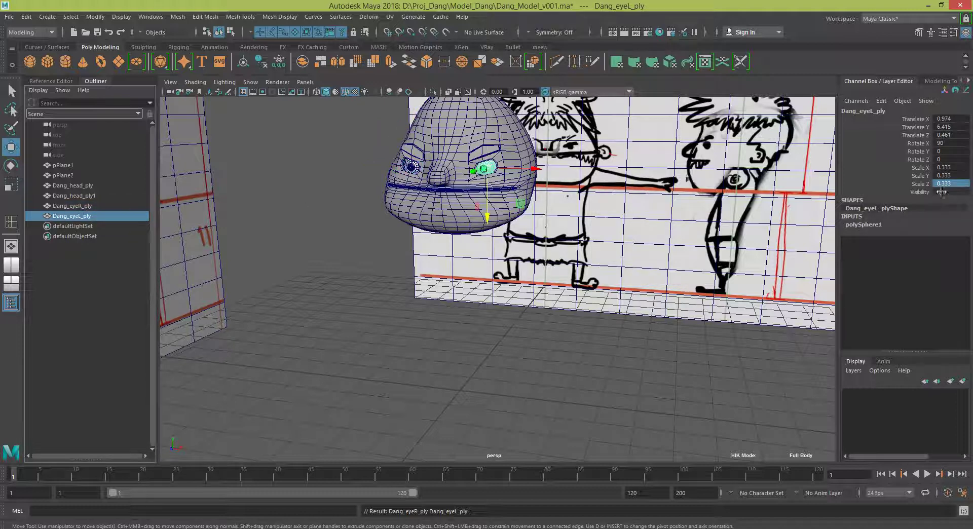
click(78, 205)
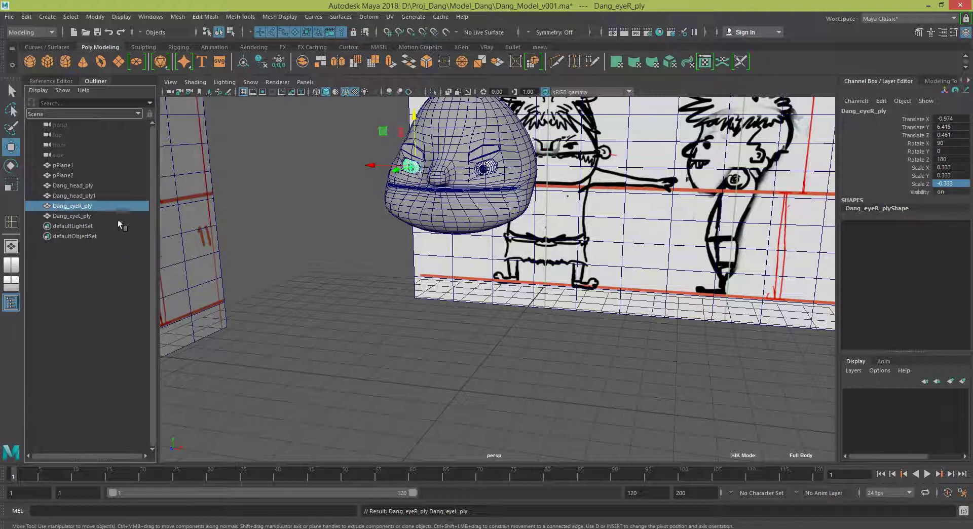
click(78, 215)
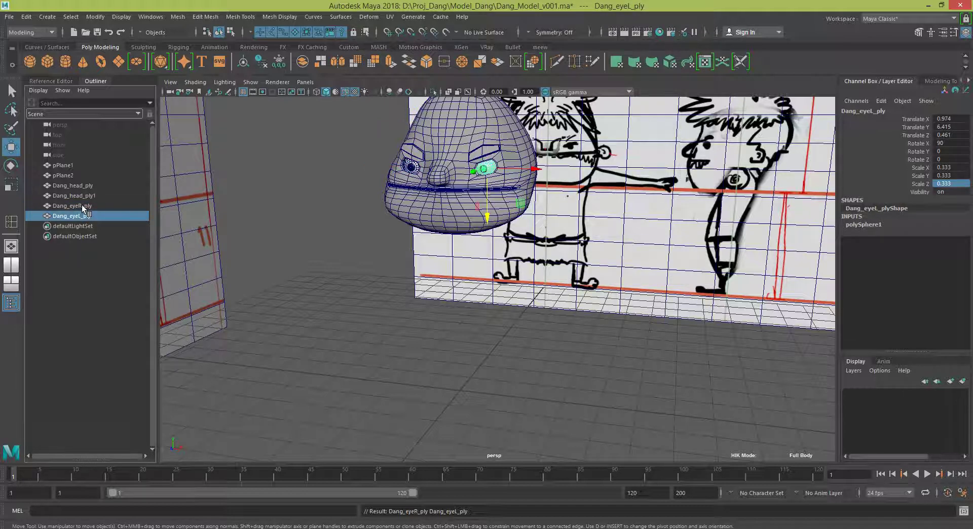
ctrl+click(81, 205)
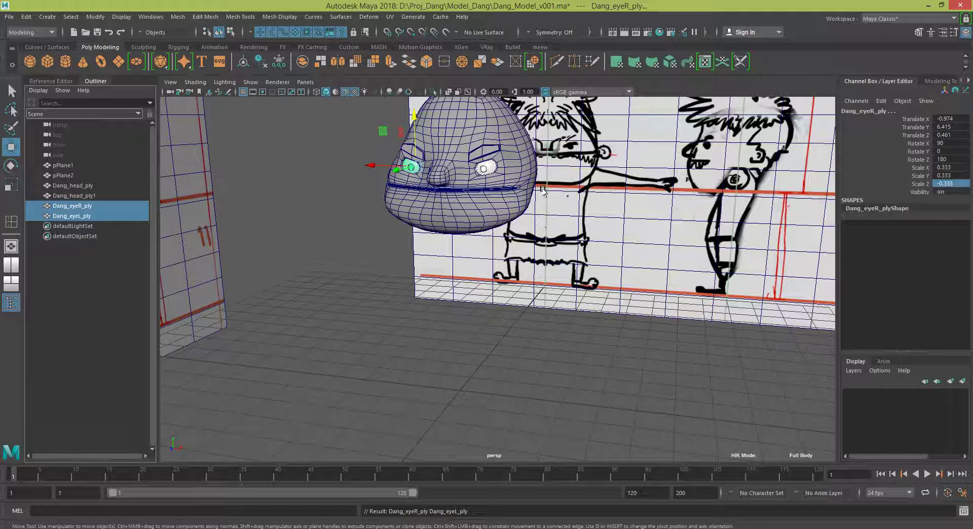
Freeze transformations on both eyeballs, then pick out the right eyeball
click(95, 17)
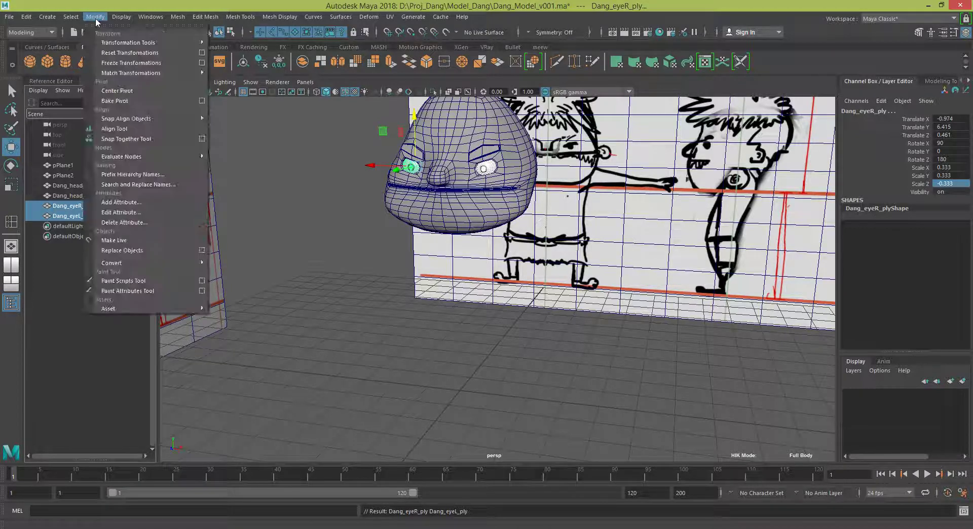
click(141, 64)
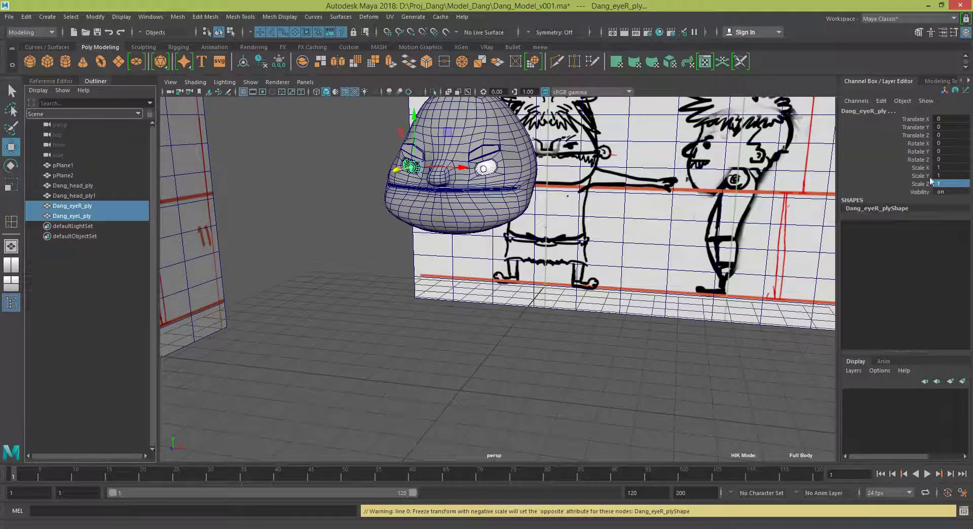
ctrl+click(75, 217)
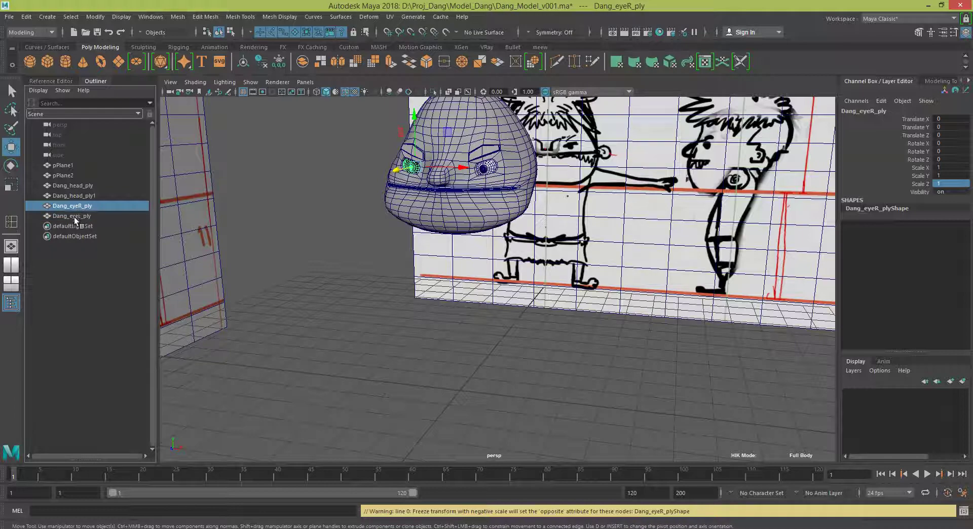
click(75, 218)
click(75, 208)
click(74, 217)
Inspect both eyes in the viewport with Dang_eyeR_ply selected, then bring up the Mesh Display menu
scroll(391, 199, up, 2)
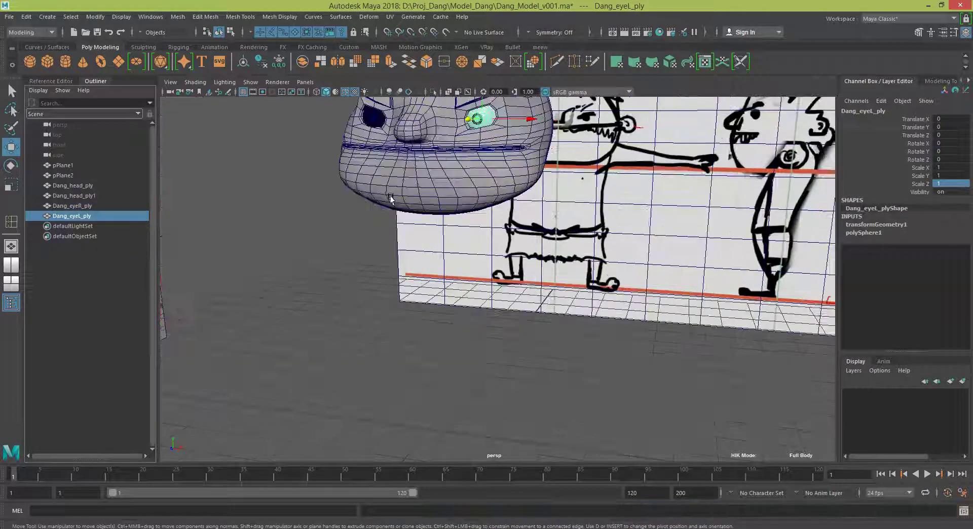
alt+drag(390, 200, 405, 228)
scroll(456, 263, up, 2)
scroll(472, 271, up, 2)
scroll(379, 267, up, 2)
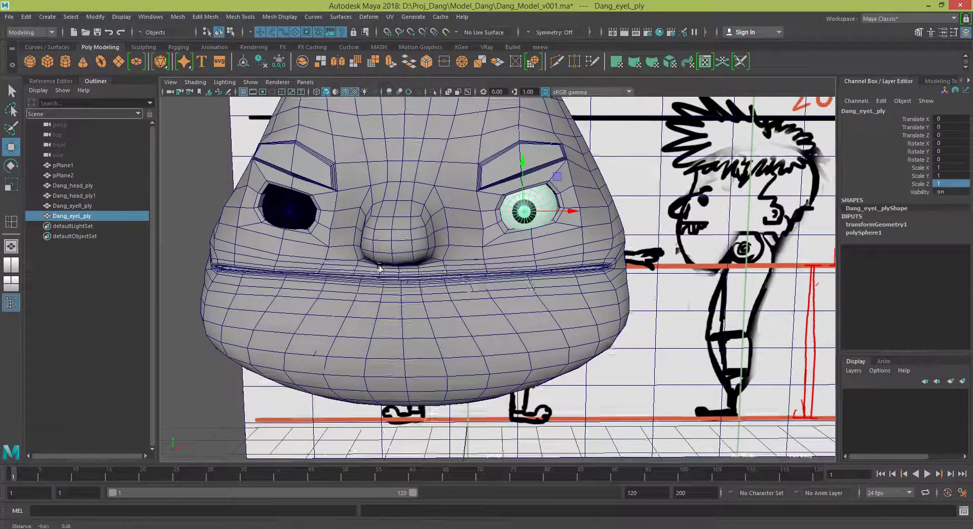
alt+middle_drag(379, 267, 435, 324)
click(364, 277)
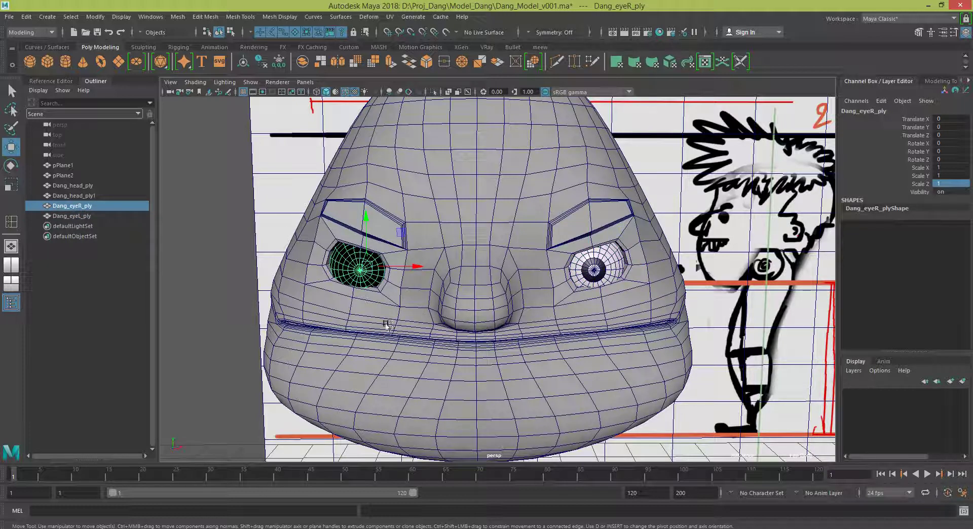
scroll(507, 301, down, 2)
alt+drag(560, 318, 451, 319)
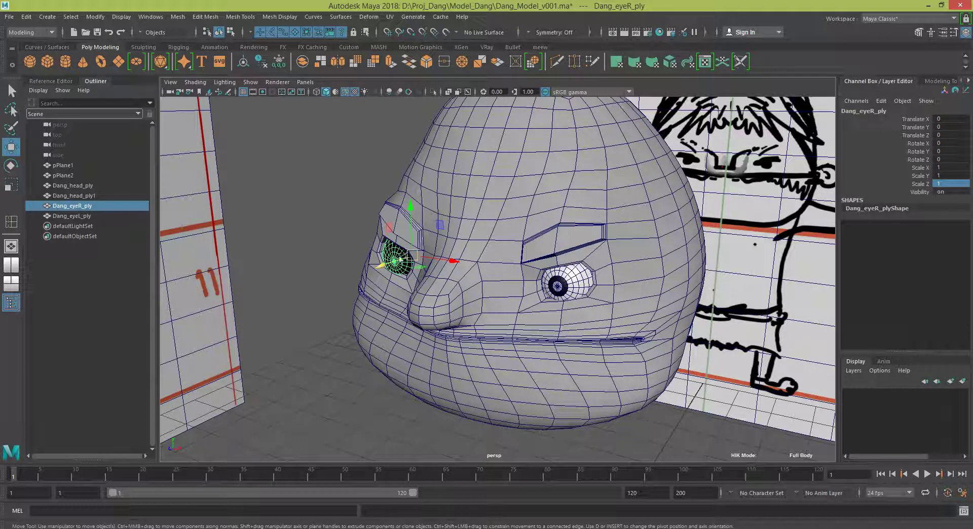
click(76, 215)
click(78, 206)
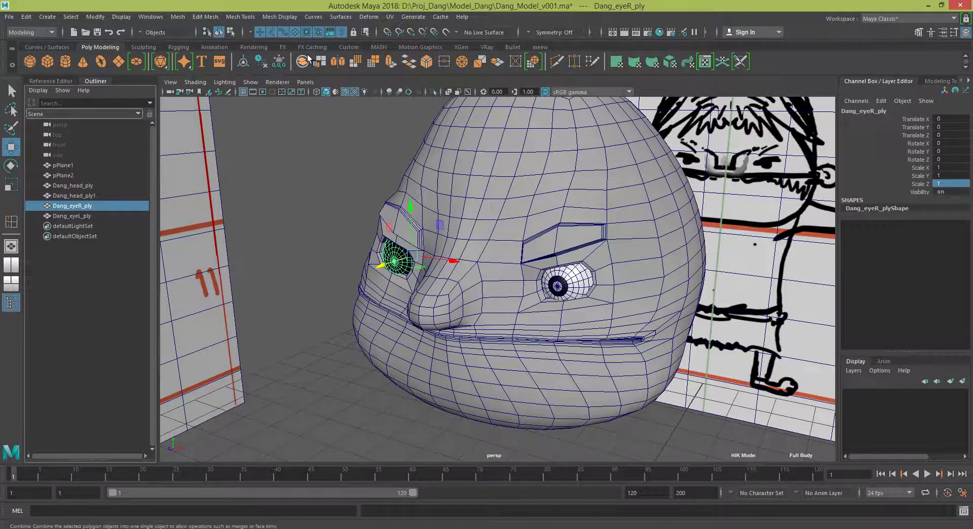
click(280, 17)
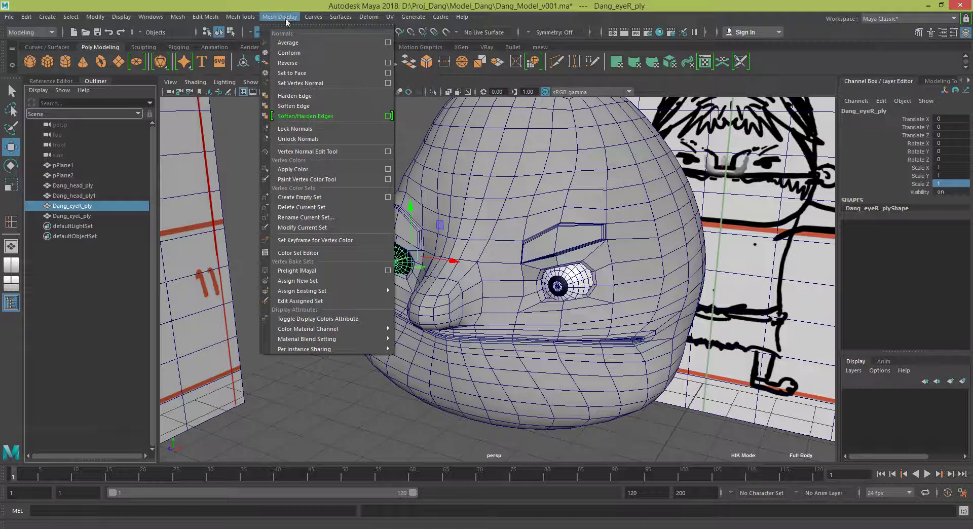
Reverse Dang_eyeR_ply's normals, then deselect and view the head from the front
click(284, 63)
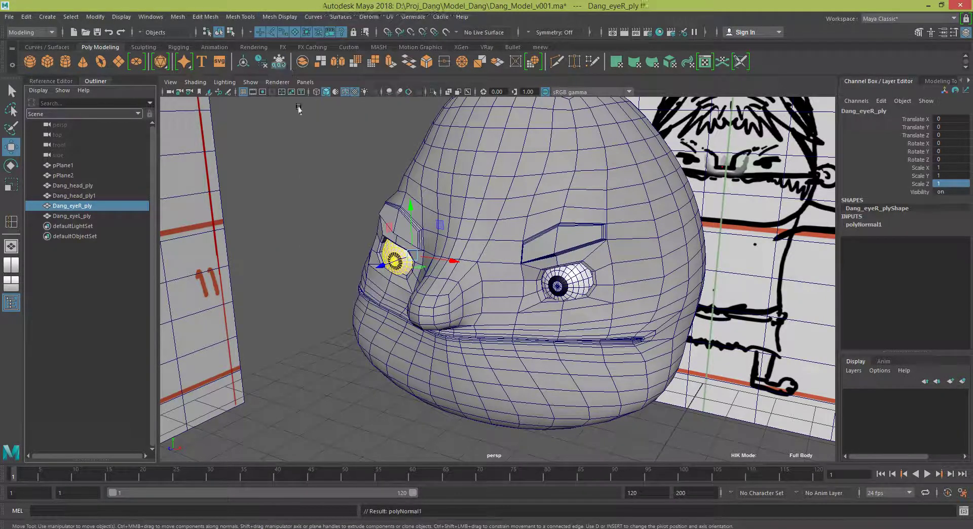
right_drag(400, 256, 327, 192)
click(327, 192)
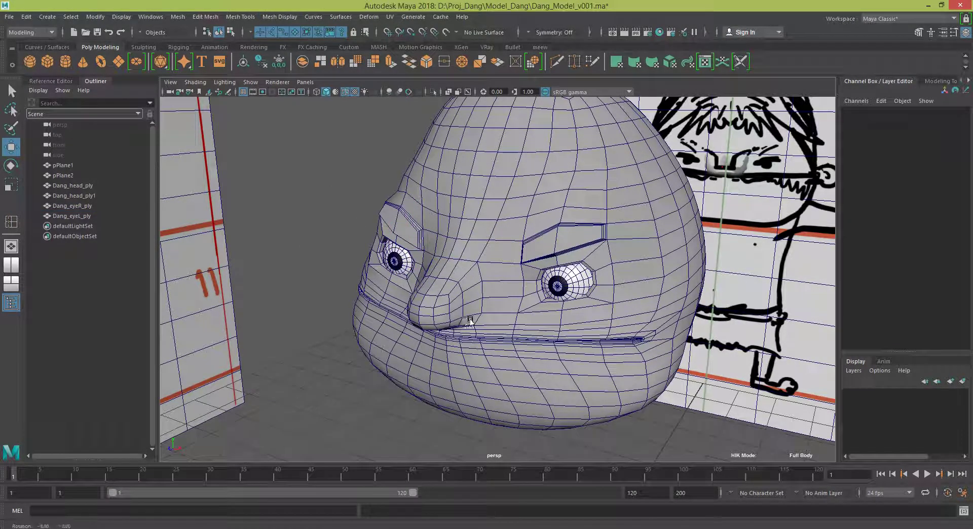
mouse_move(327, 193)
alt+mouse_down()
mouse_move(517, 294)
mouse_move(455, 324)
mouse_move(542, 327)
mouse_move(187, 247)
alt+mouse_up()
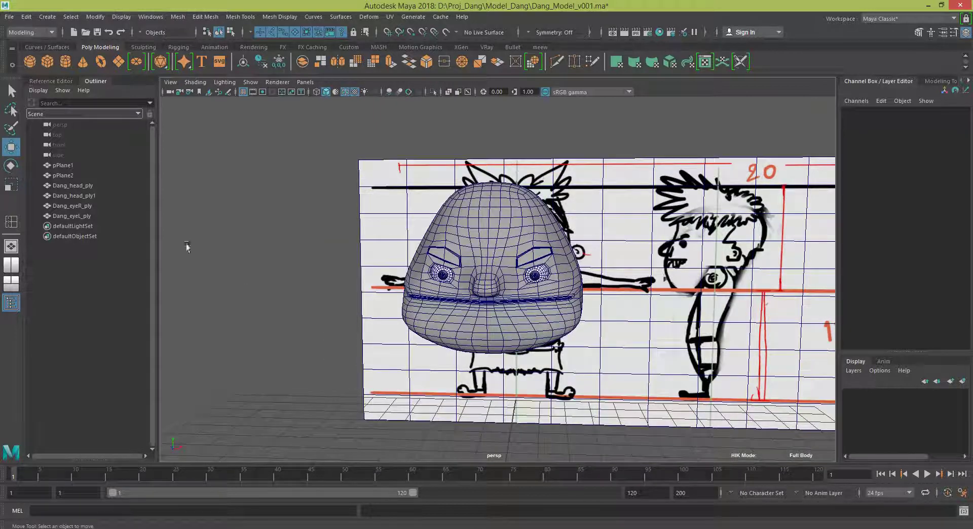
click(92, 207)
click(77, 217)
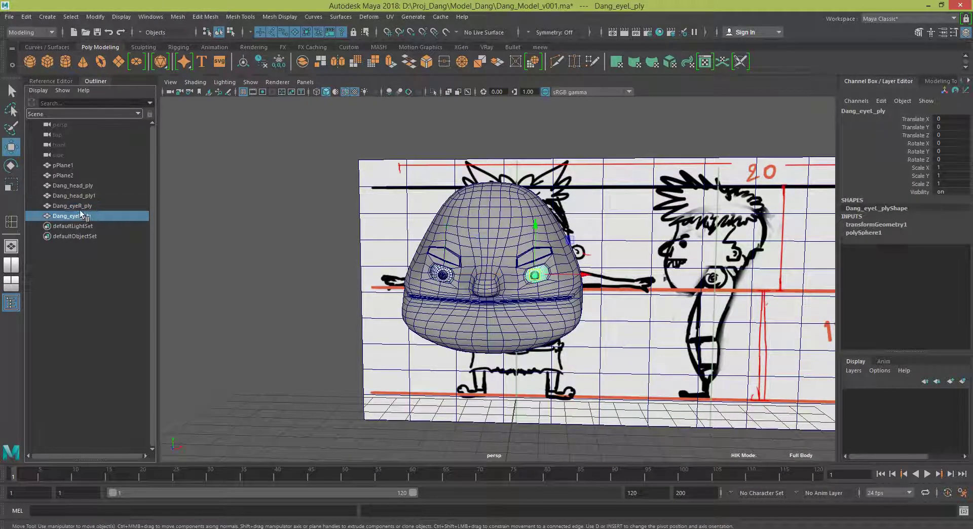
click(79, 206)
click(79, 196)
click(81, 187)
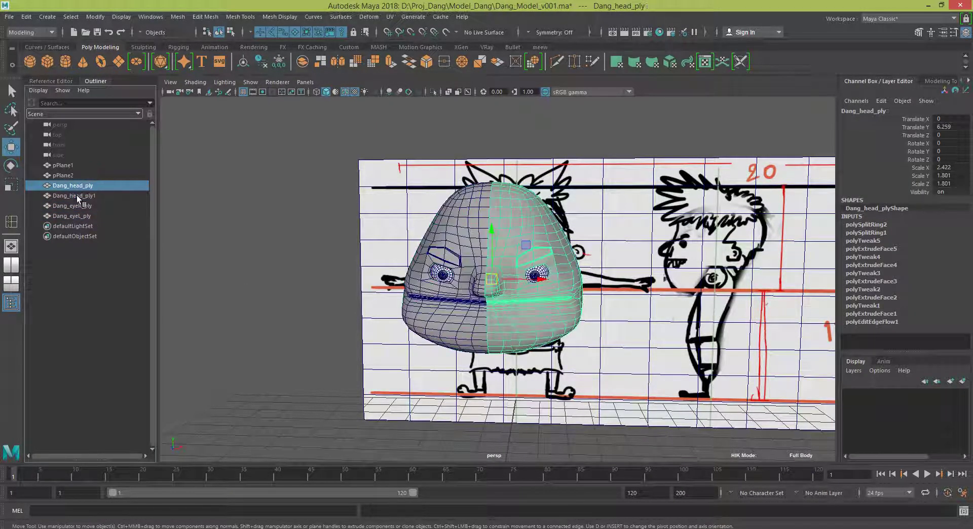
click(92, 198)
click(81, 186)
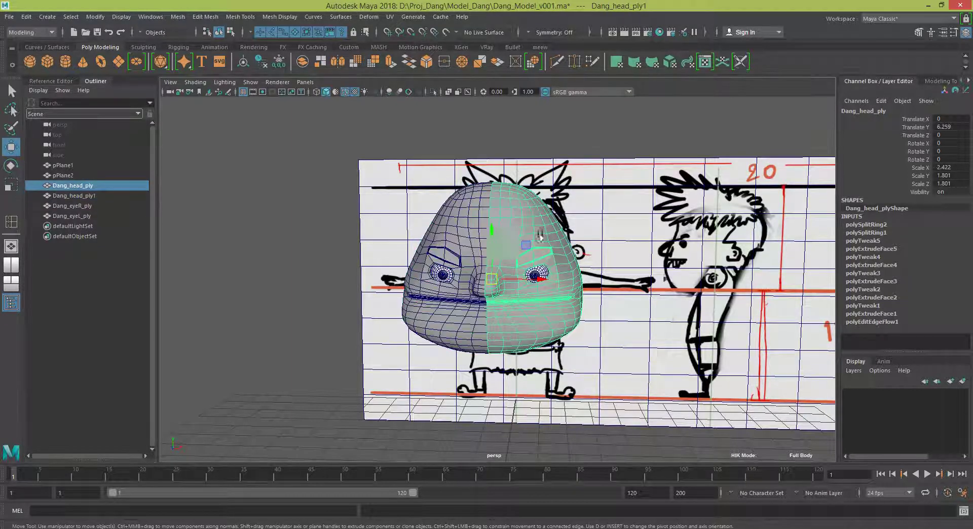
click(463, 219)
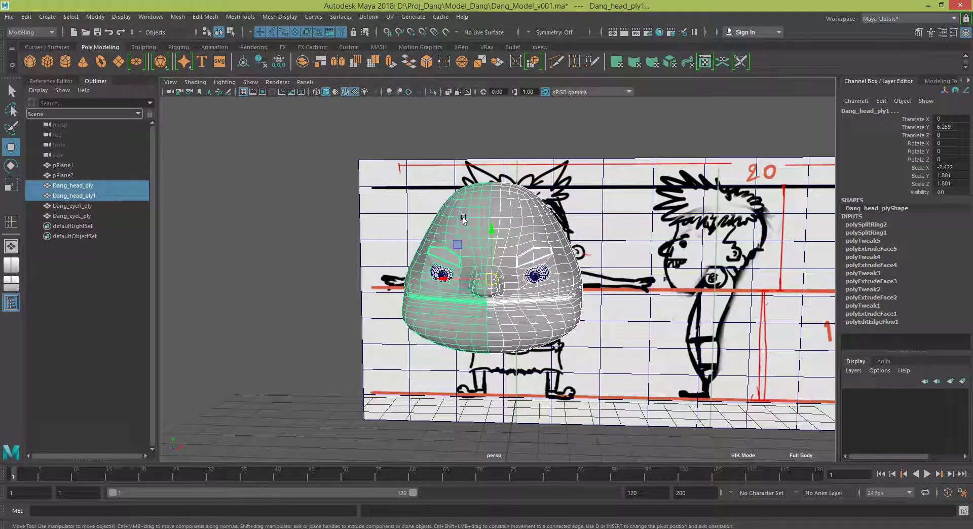
click(68, 177)
click(463, 232)
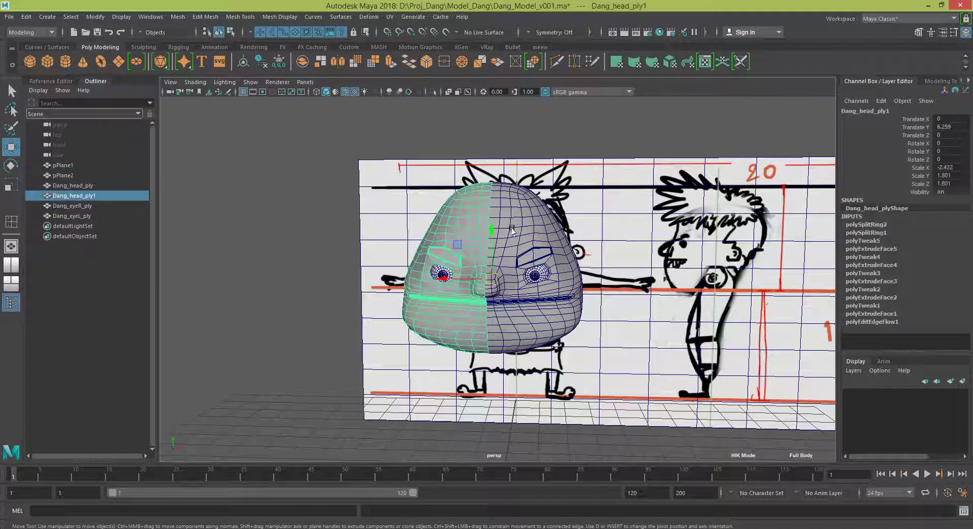
click(512, 231)
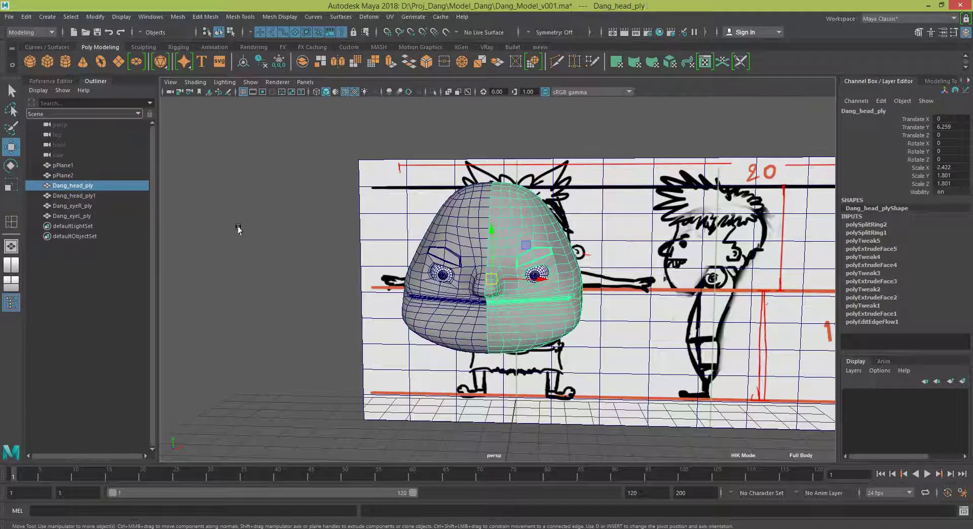
click(73, 173)
click(353, 208)
scroll(294, 253, down, 2)
scroll(293, 255, down, 2)
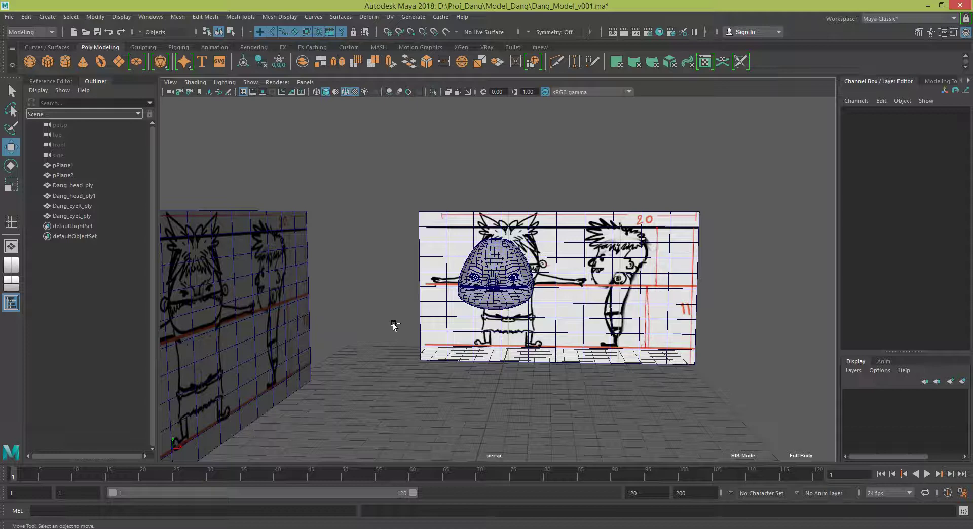
Save the scene as Dang_Model_v002.ma in the Model_Dang folder
click(9, 16)
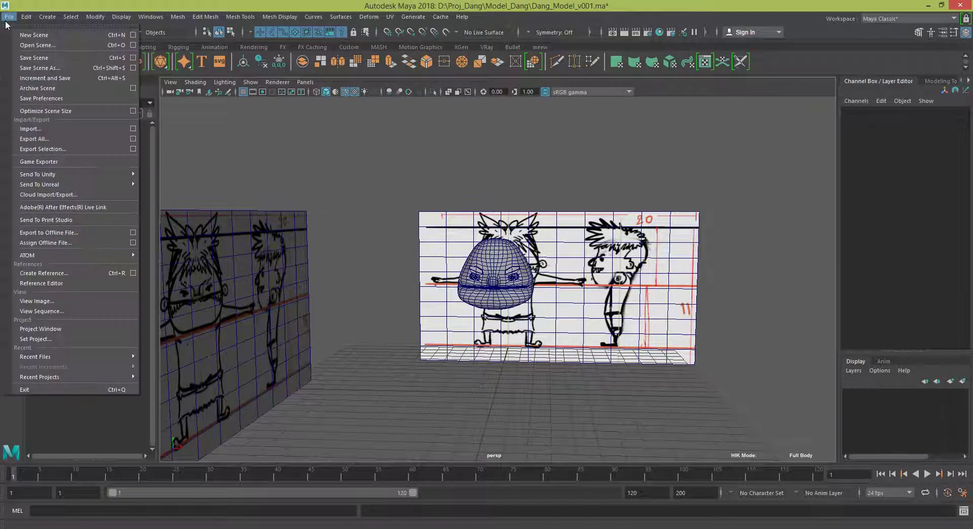
click(60, 69)
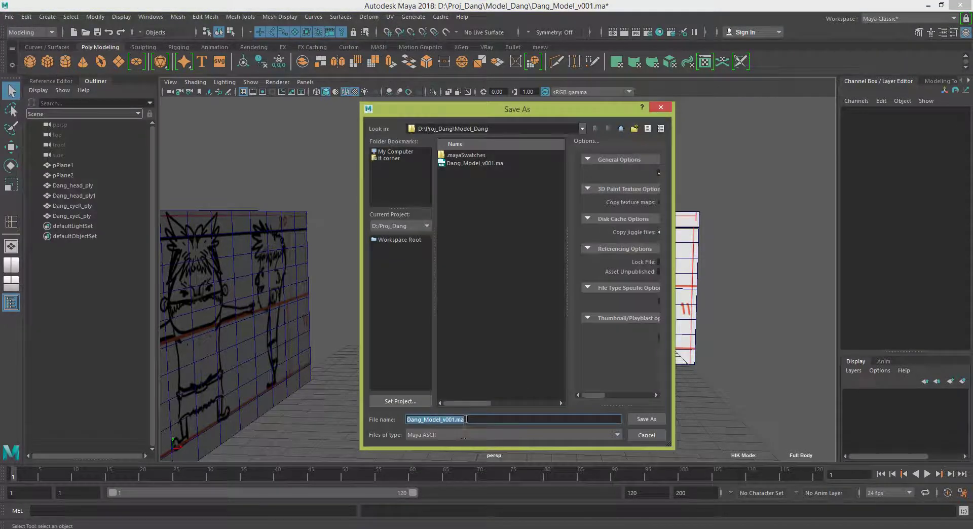
drag(452, 420, 554, 419)
click(641, 423)
Save the scene again as Dang_Model_v003.ma
click(10, 18)
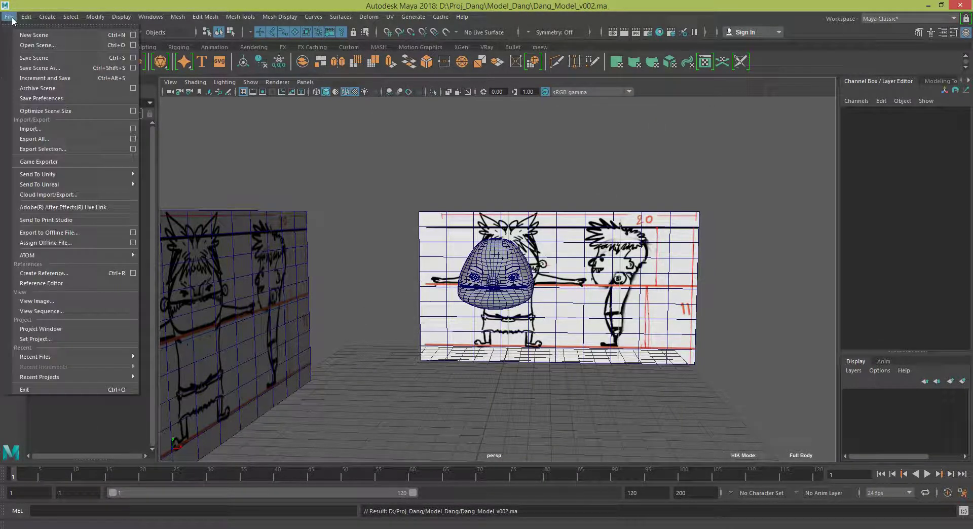
click(188, 87)
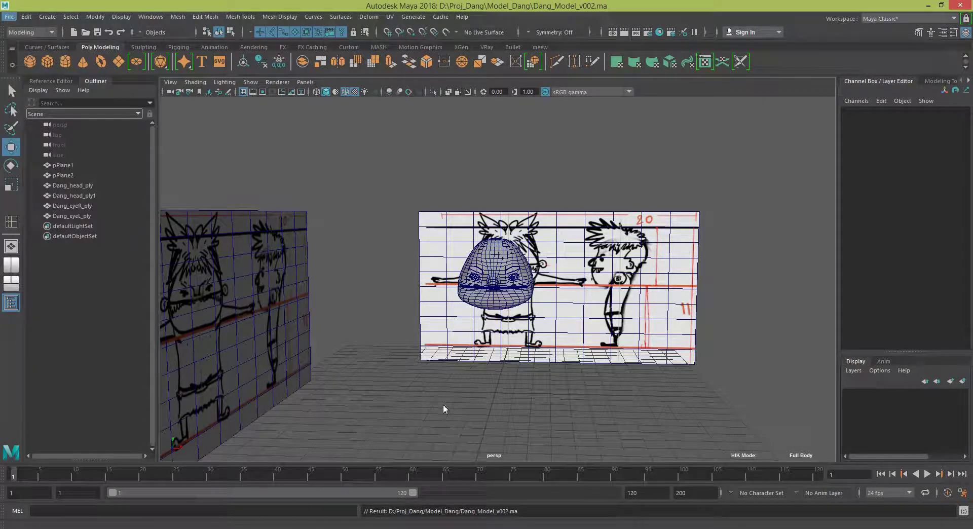
key(ctrl+shift+s)
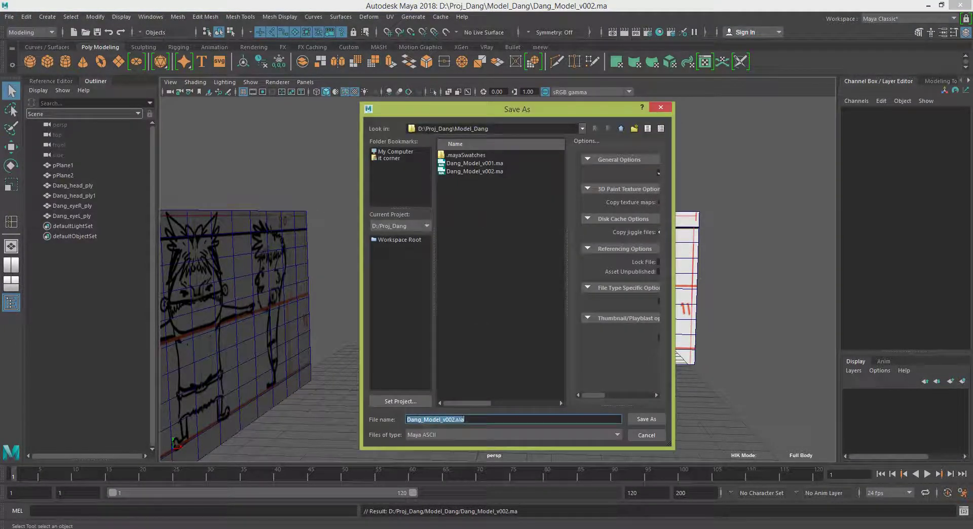
click(517, 416)
key(BackSpace)
key(BackSpace)
key(BackSpace)
text(3)
click(656, 418)
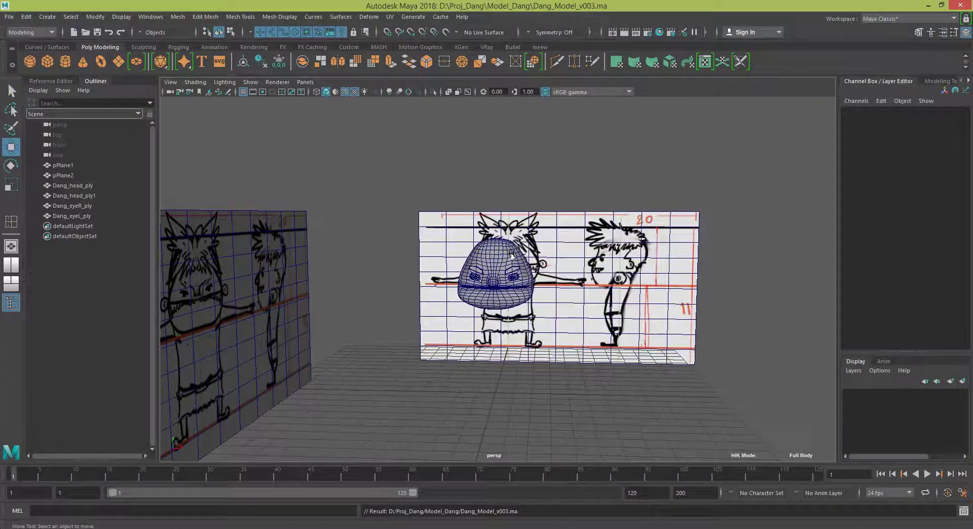
key(w)
scroll(492, 419, up, 2)
mouse_move(492, 420)
alt+mouse_down()
mouse_move(452, 404)
mouse_move(467, 391)
mouse_move(654, 370)
alt+mouse_up()
click(603, 254)
alt+drag(604, 254, 637, 322)
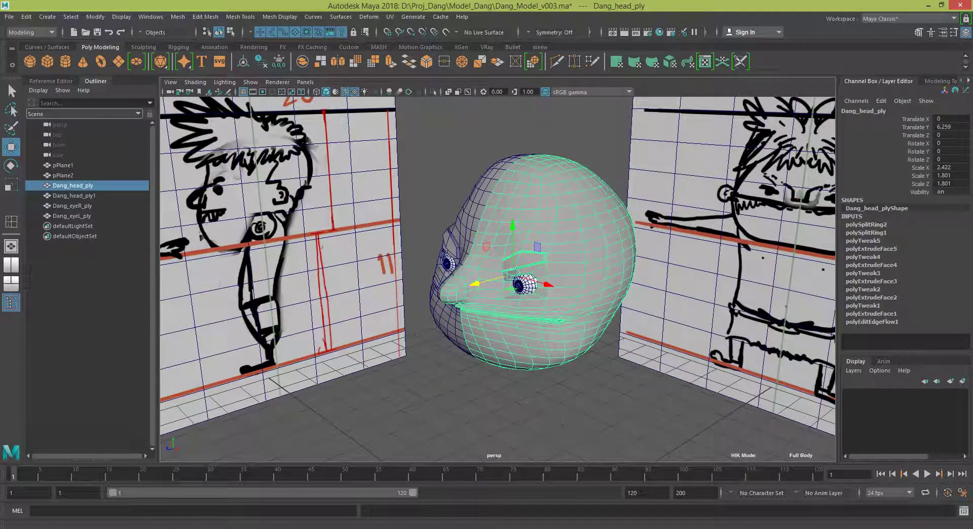